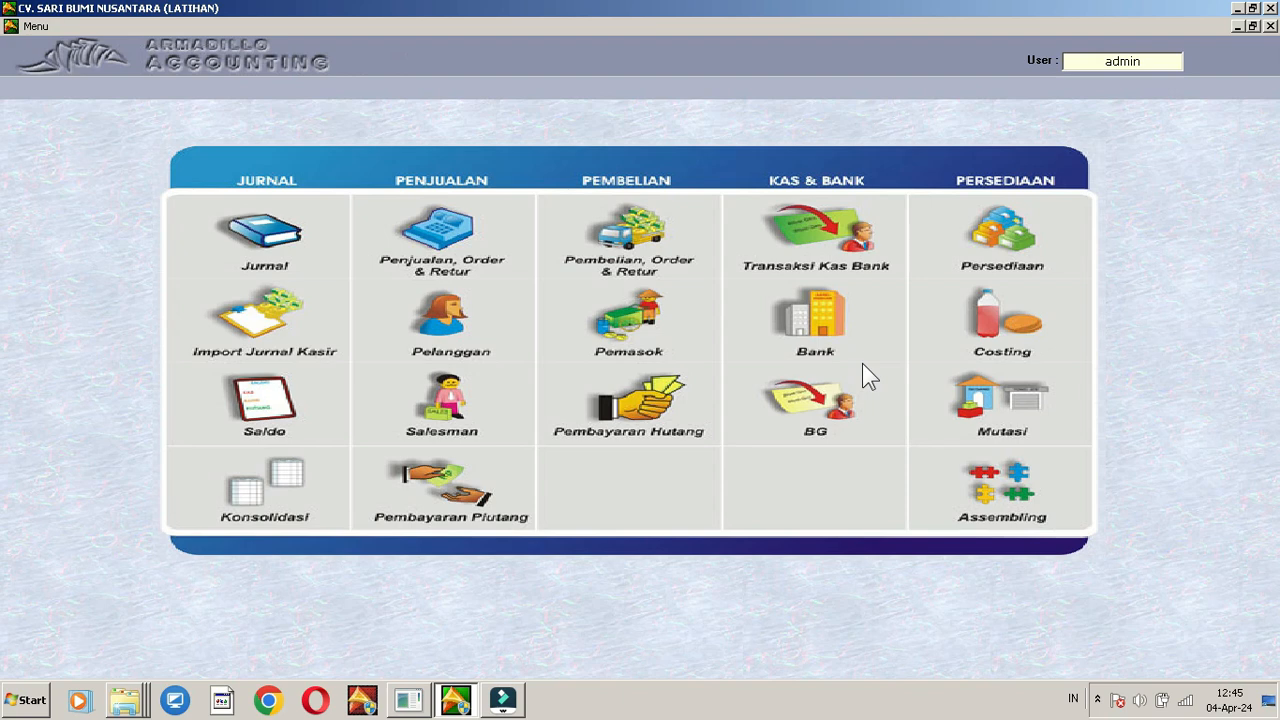
- Rename account 02.1110 in the KEWAJIBAN group of the chart of accounts to "UANG MUKA PENJUALAN / DP" and save it
left_click(40, 26)
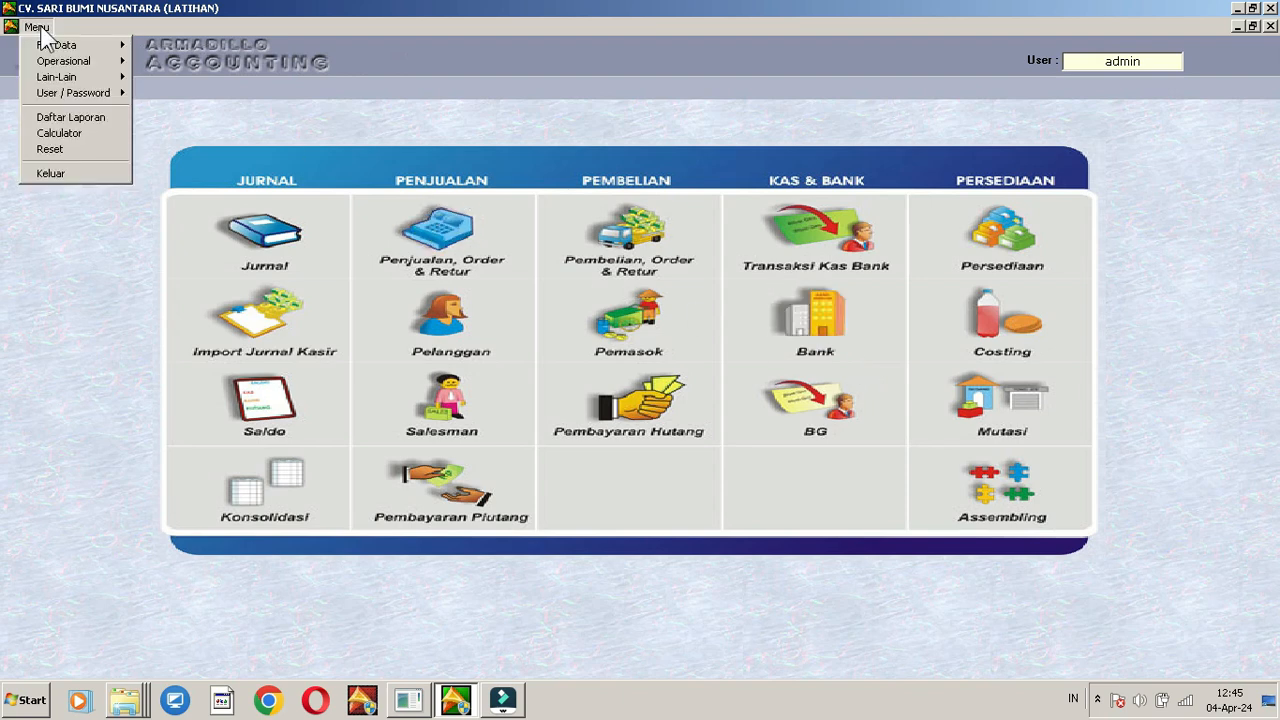
mouse_move(60, 64)
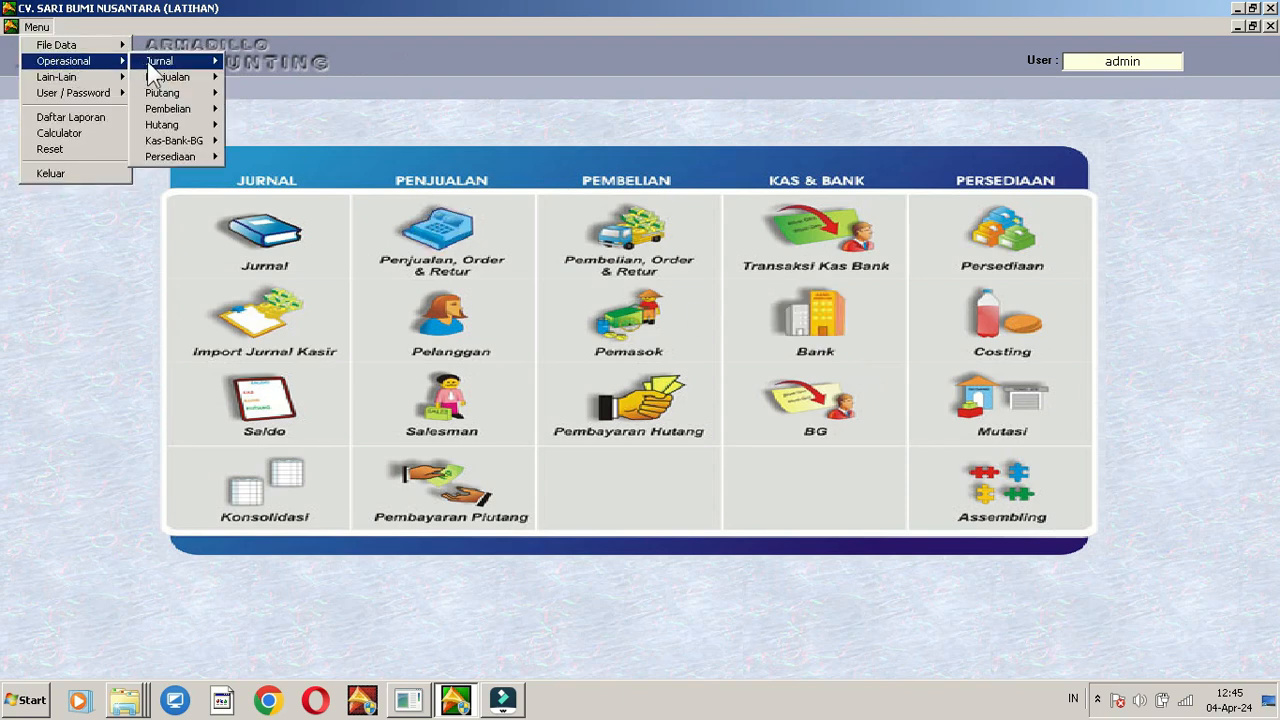
mouse_move(174, 64)
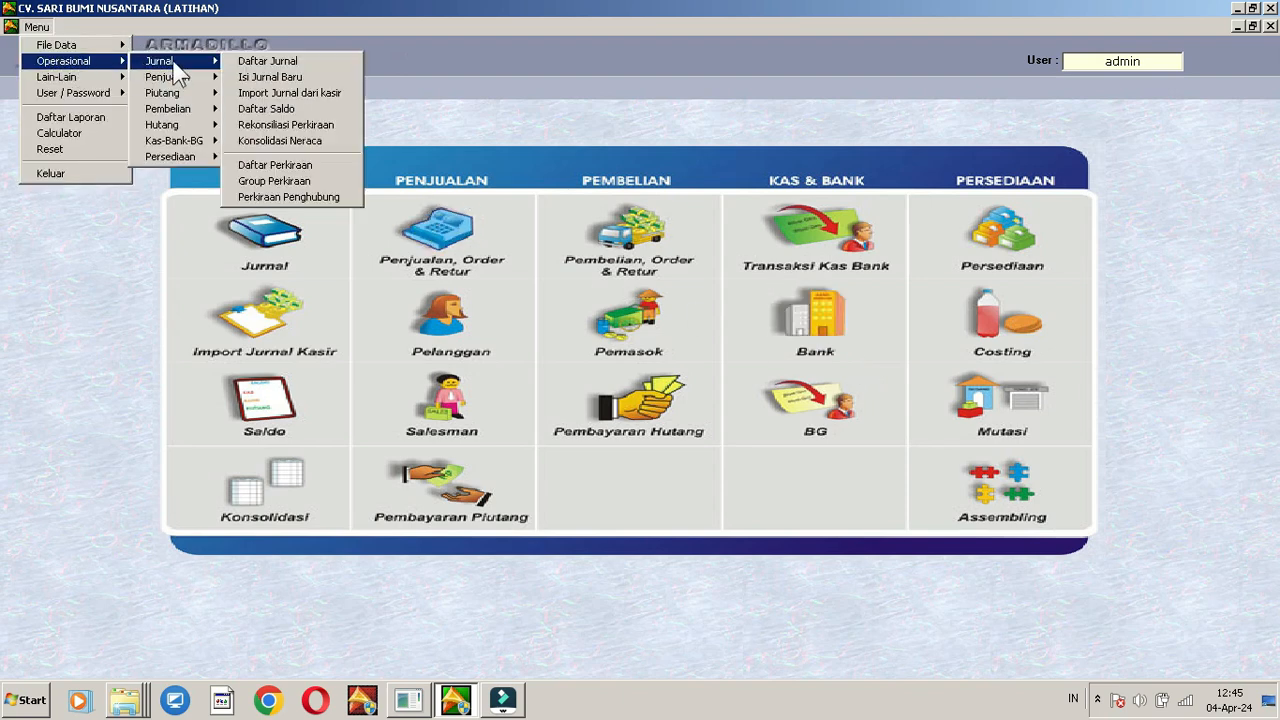
left_click(270, 165)
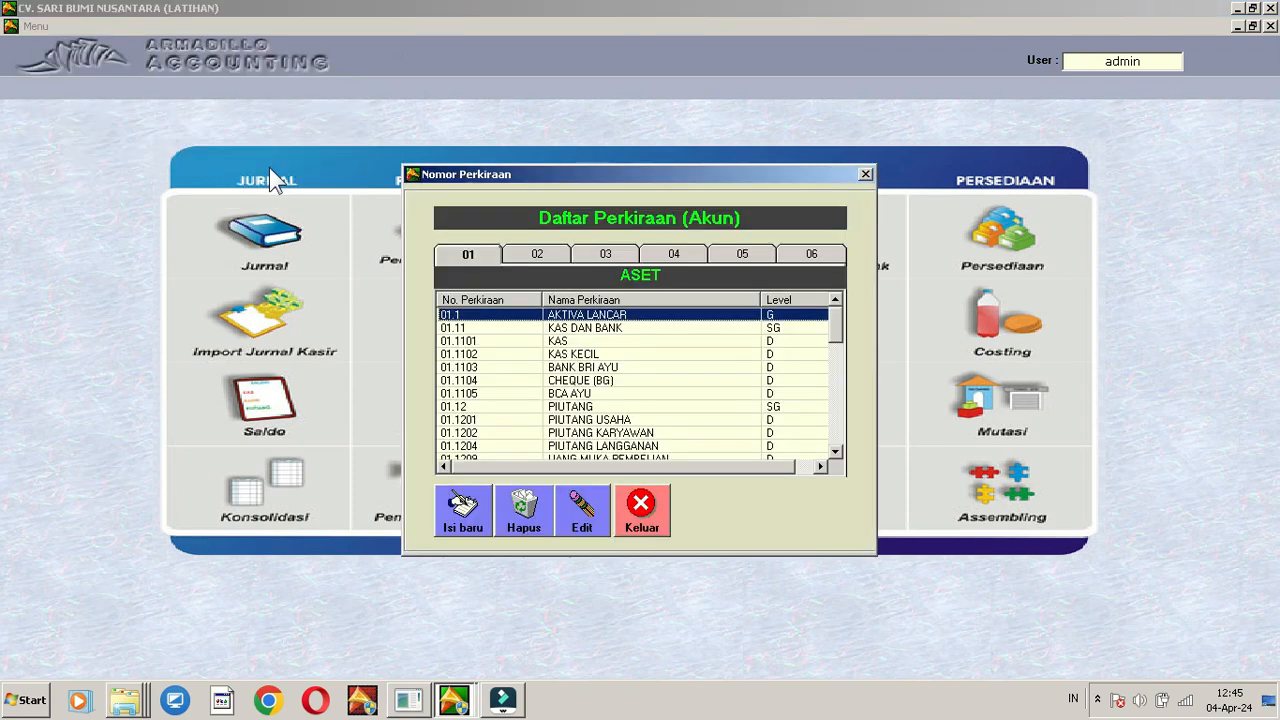
left_click(546, 260)
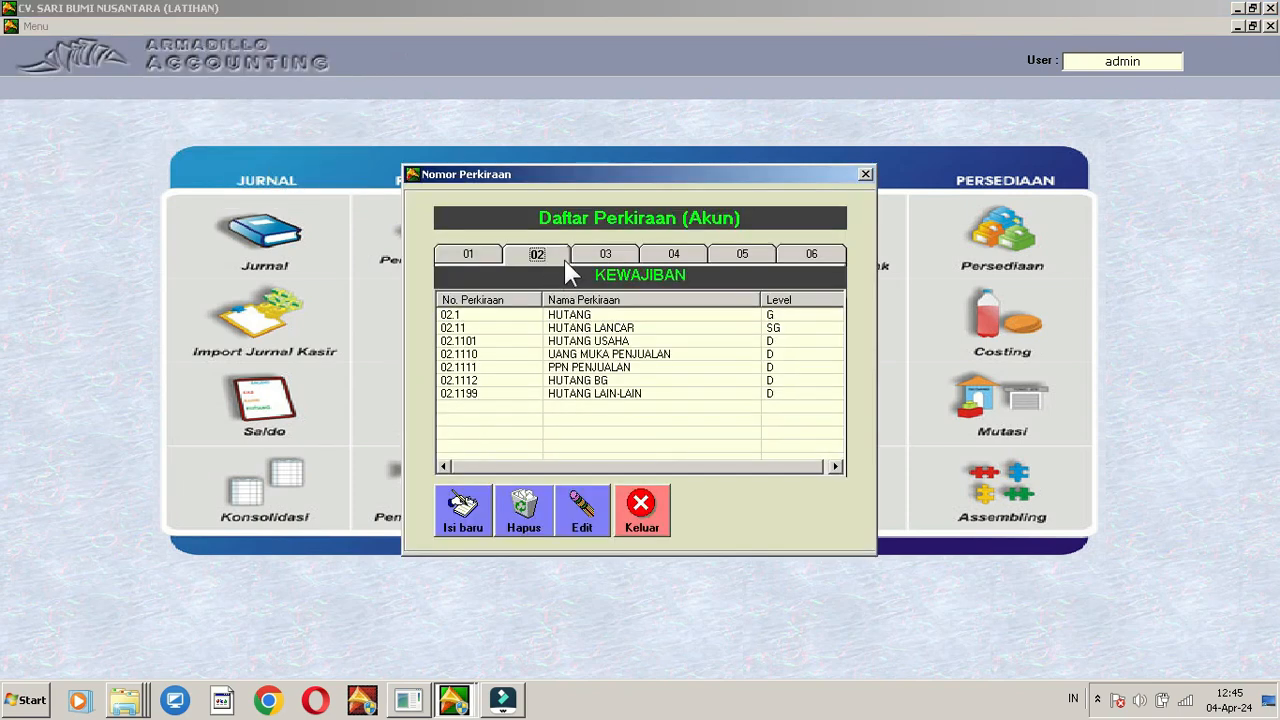
left_click(603, 356)
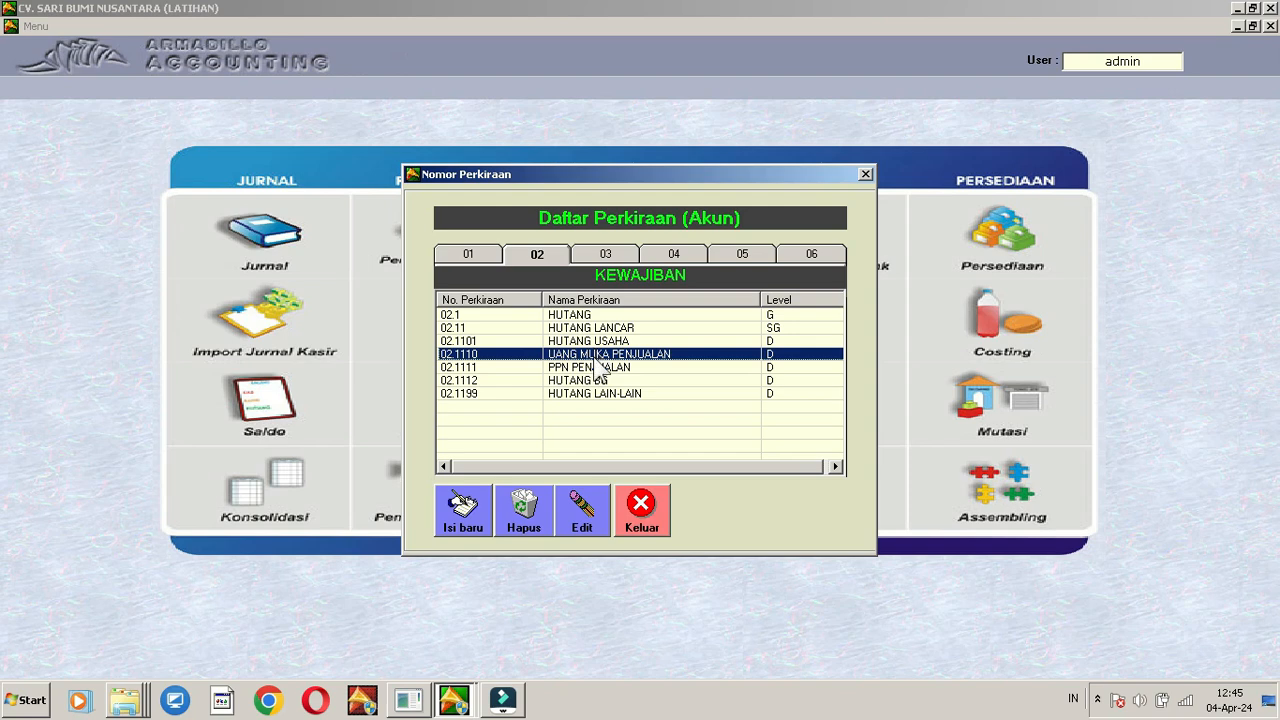
left_click(578, 509)
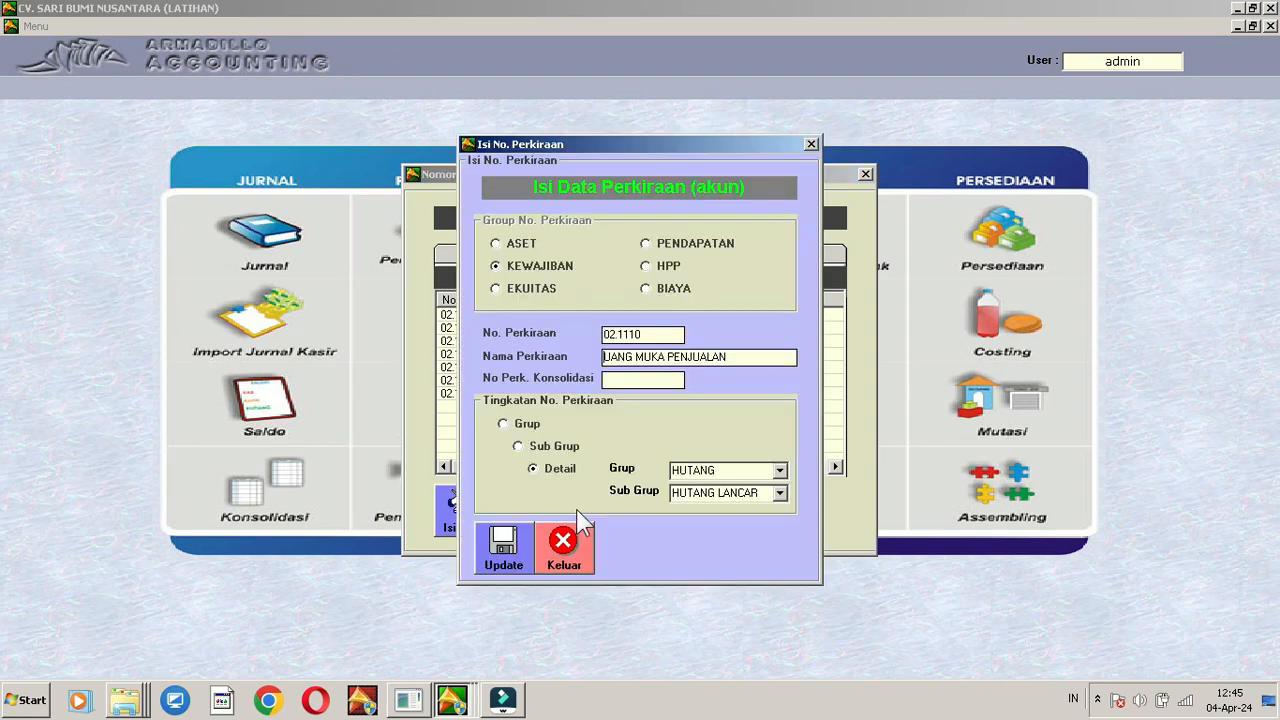
left_click(744, 361)
type("/ DP")
left_click(497, 552)
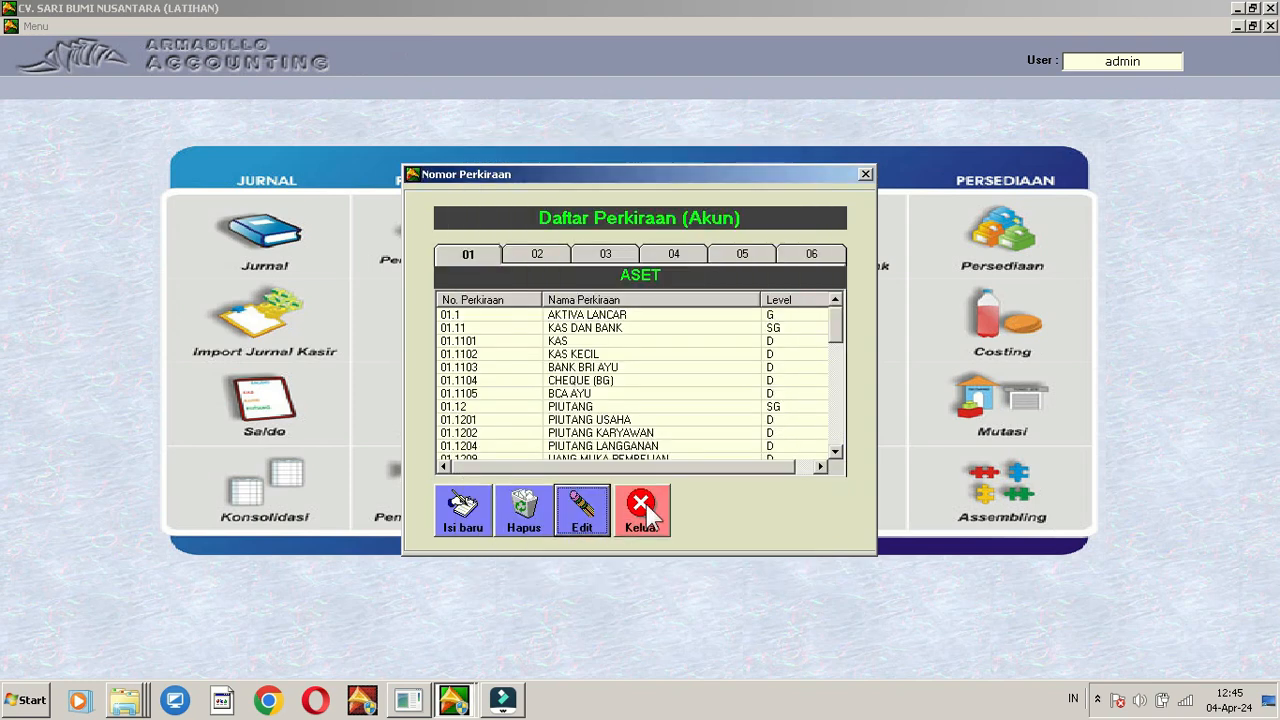
- Check the renamed account 02.1110 in the KEWAJIBAN group and close the account list
left_click(546, 257)
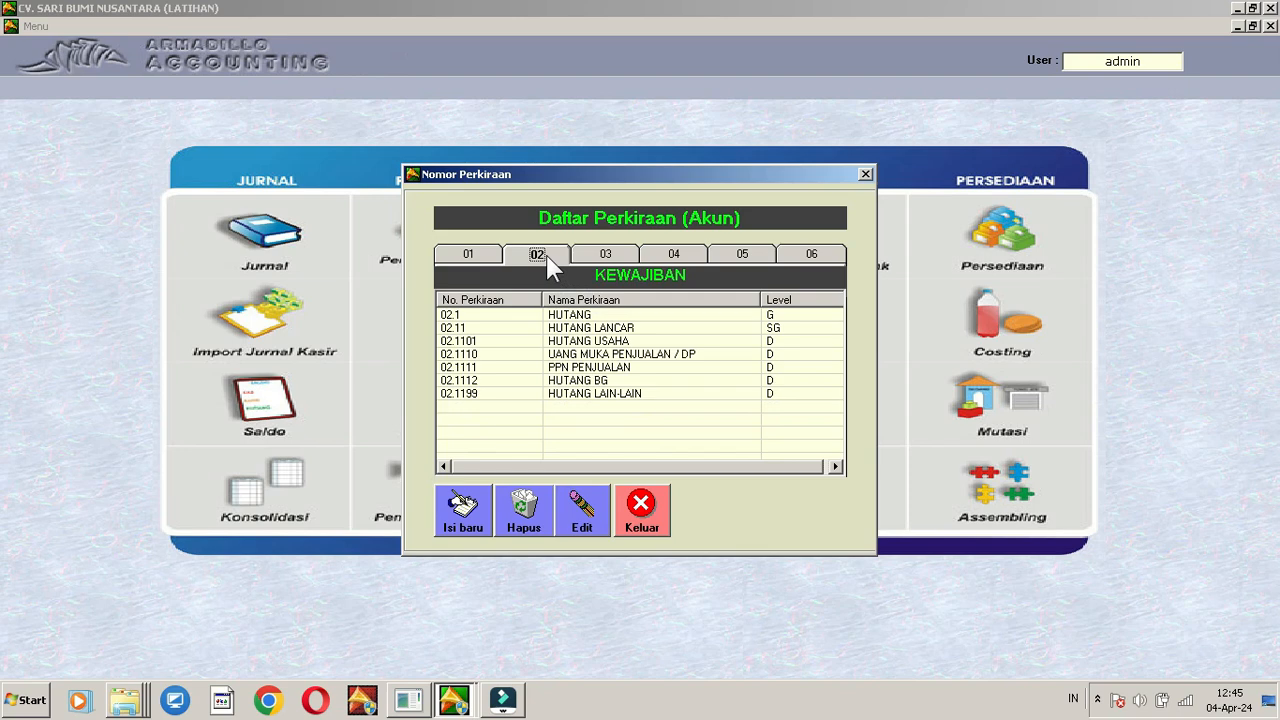
left_click(616, 358)
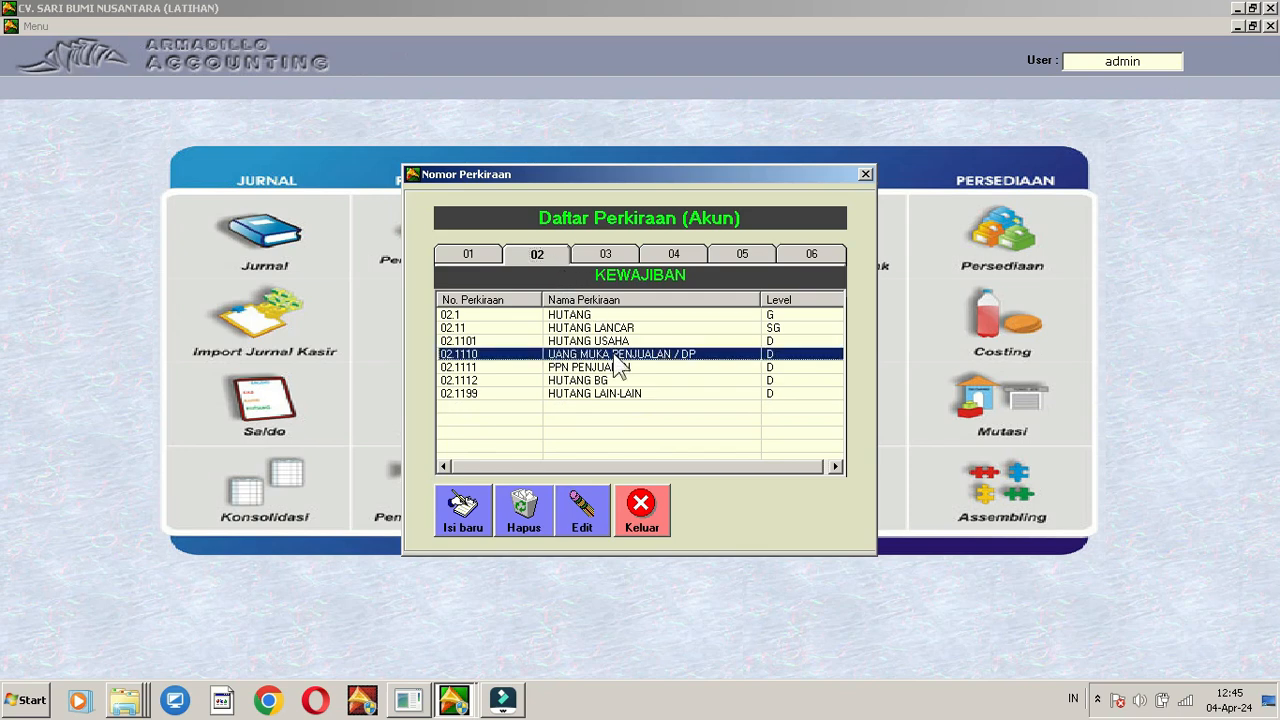
left_click(645, 511)
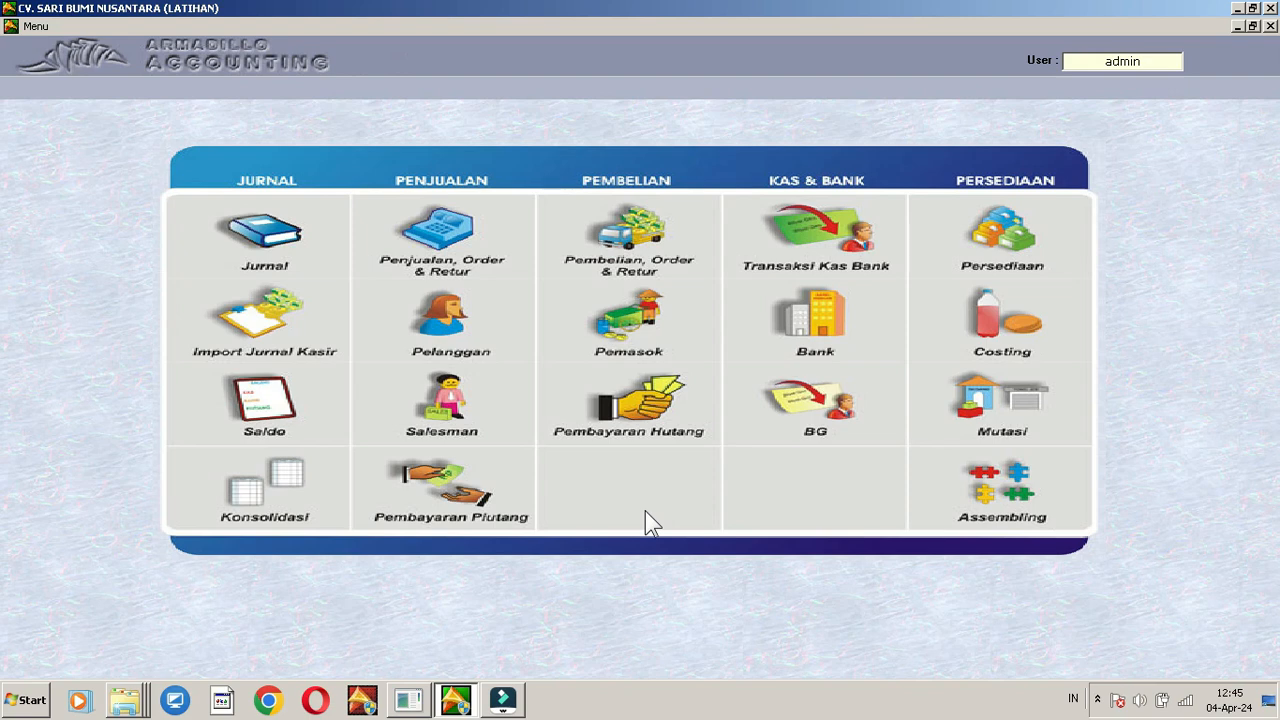
- Start a cash-in (Kas Masuk) transaction with the description "DP KATUL PT SSAD"
left_click(824, 244)
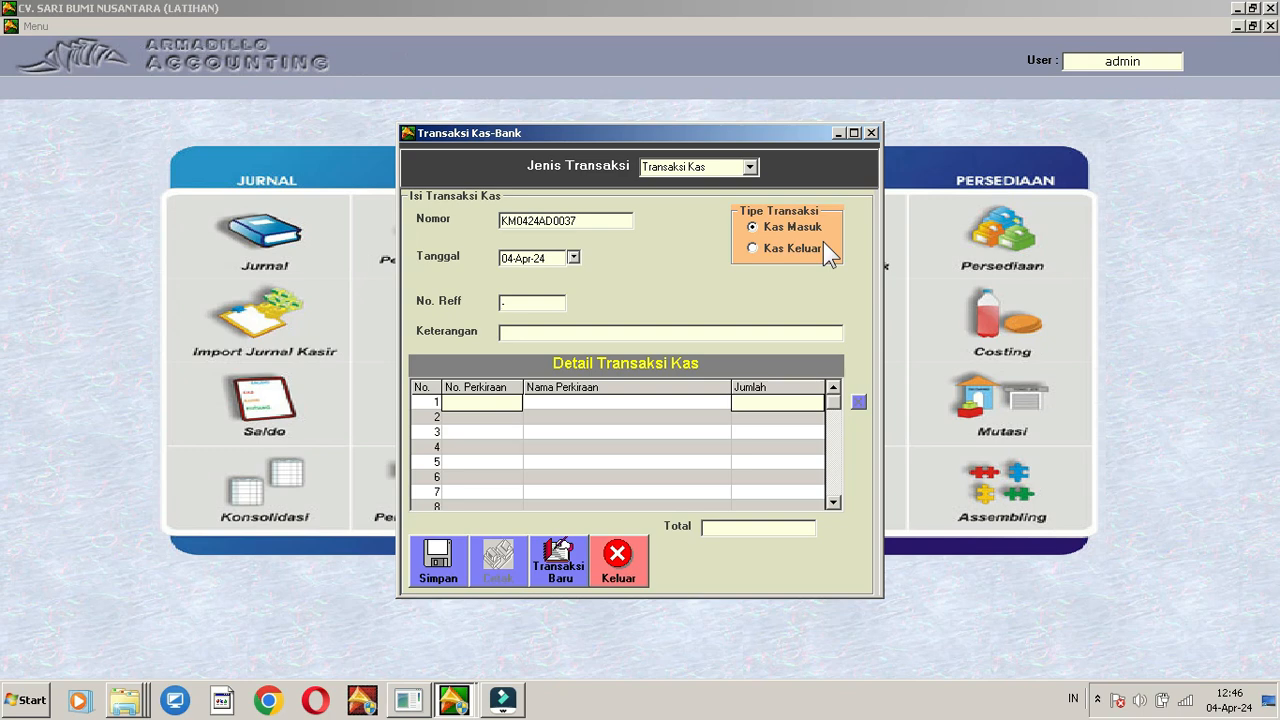
left_click(767, 332)
type("DP KATUL PAK")
key("BackSpace")
key("BackSpace")
type("T SSAD")
- Assign account 02.1110 UANG MUKA PENJUALAN / DP to the first detail line of the cash transaction
key("Return")
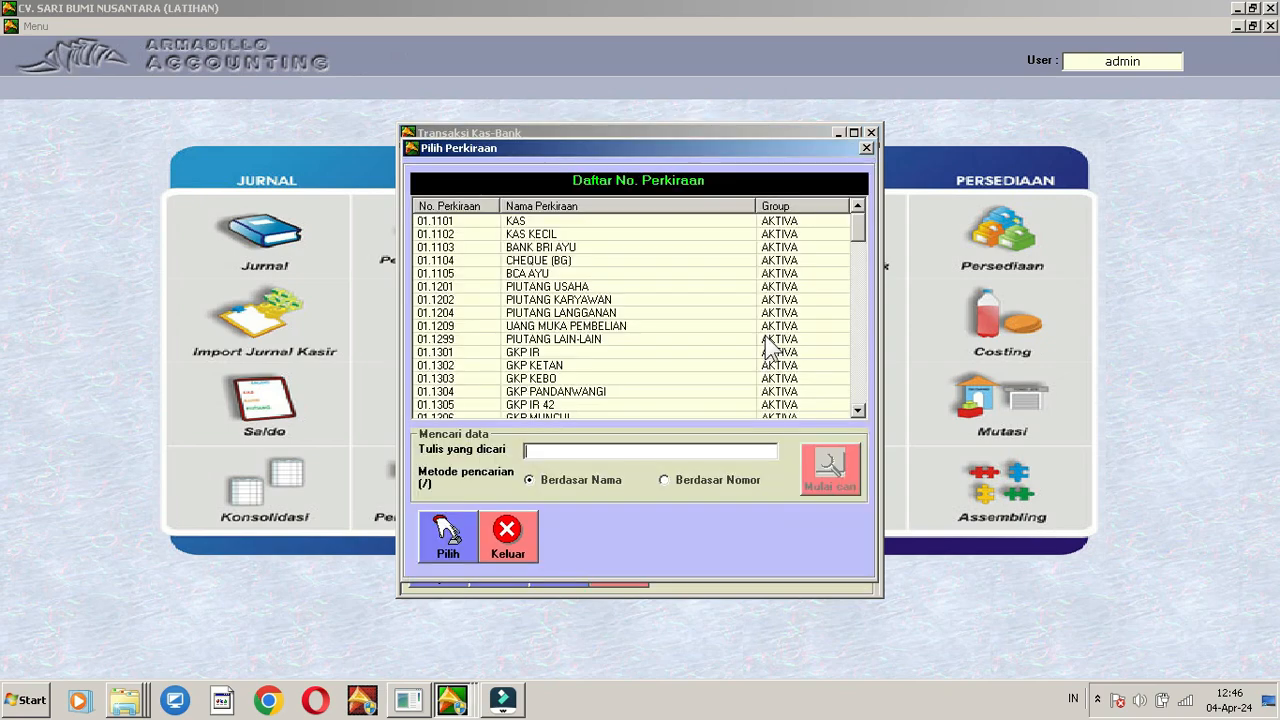
left_click_drag(861, 412, 861, 412)
left_click(632, 366)
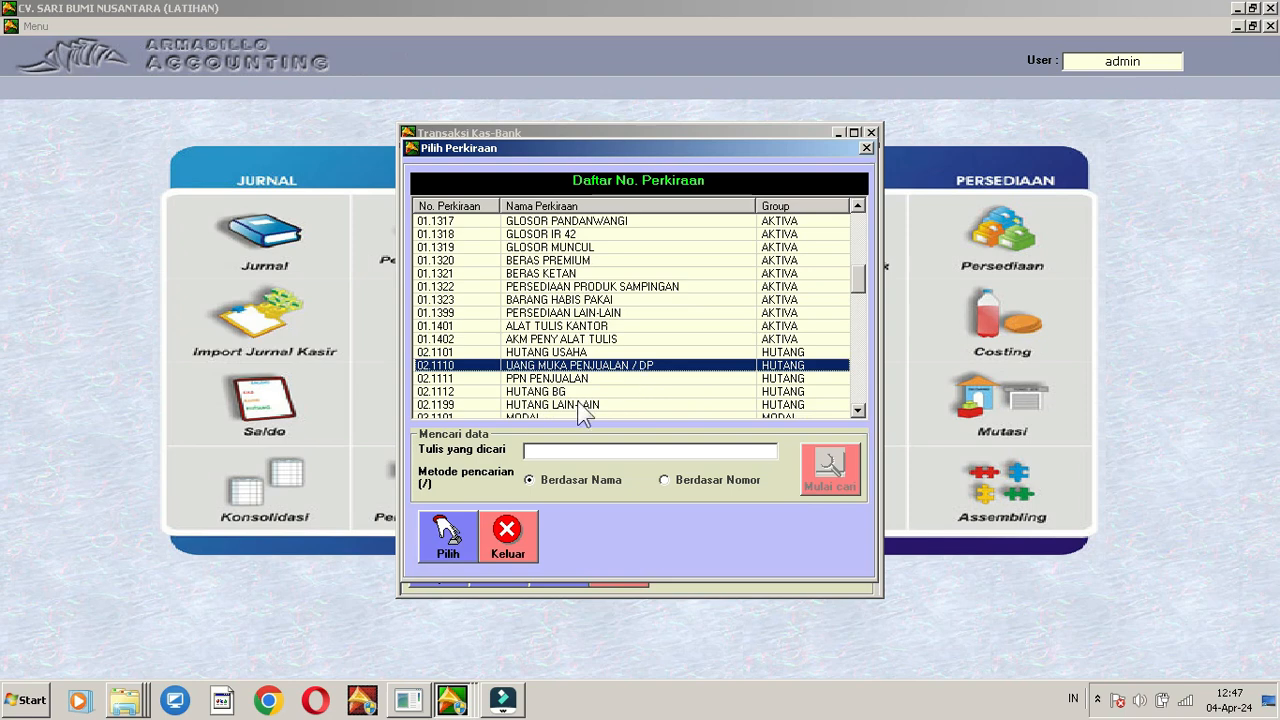
left_click(446, 540)
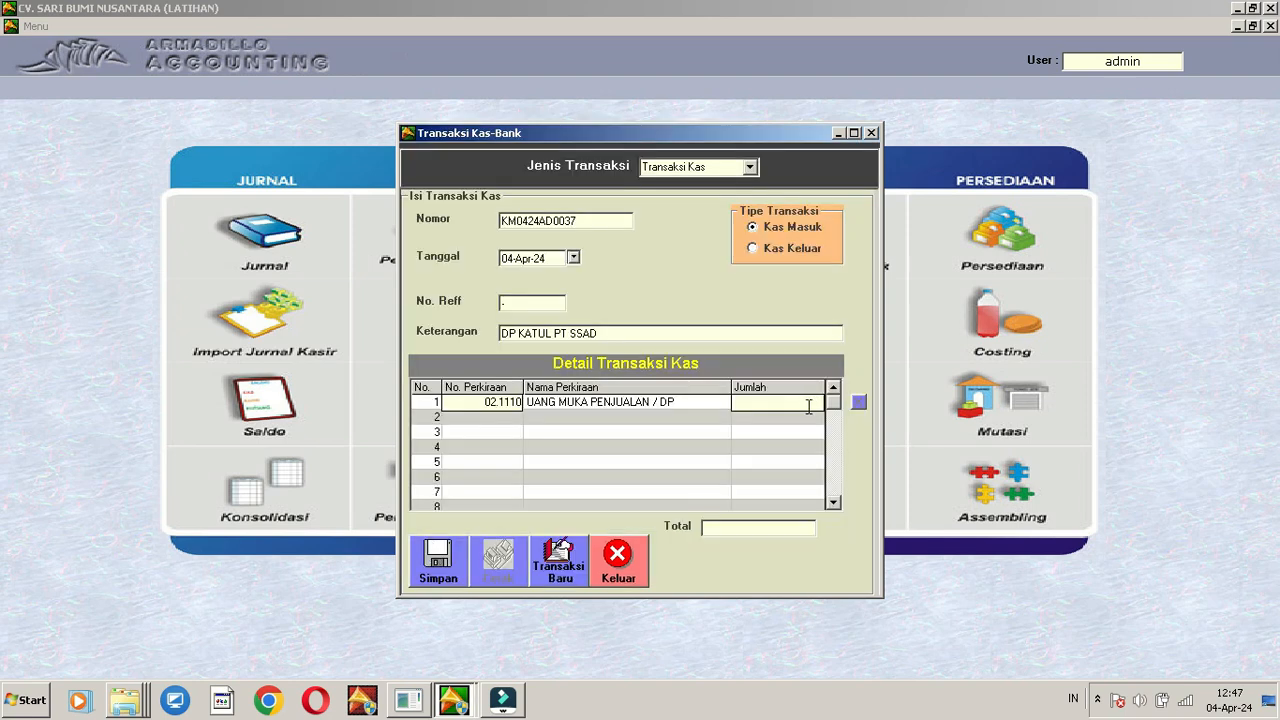
- Set the first detail line's amount to 1,000,000, save the cash transaction and close its form
type("100,000")
key("Return")
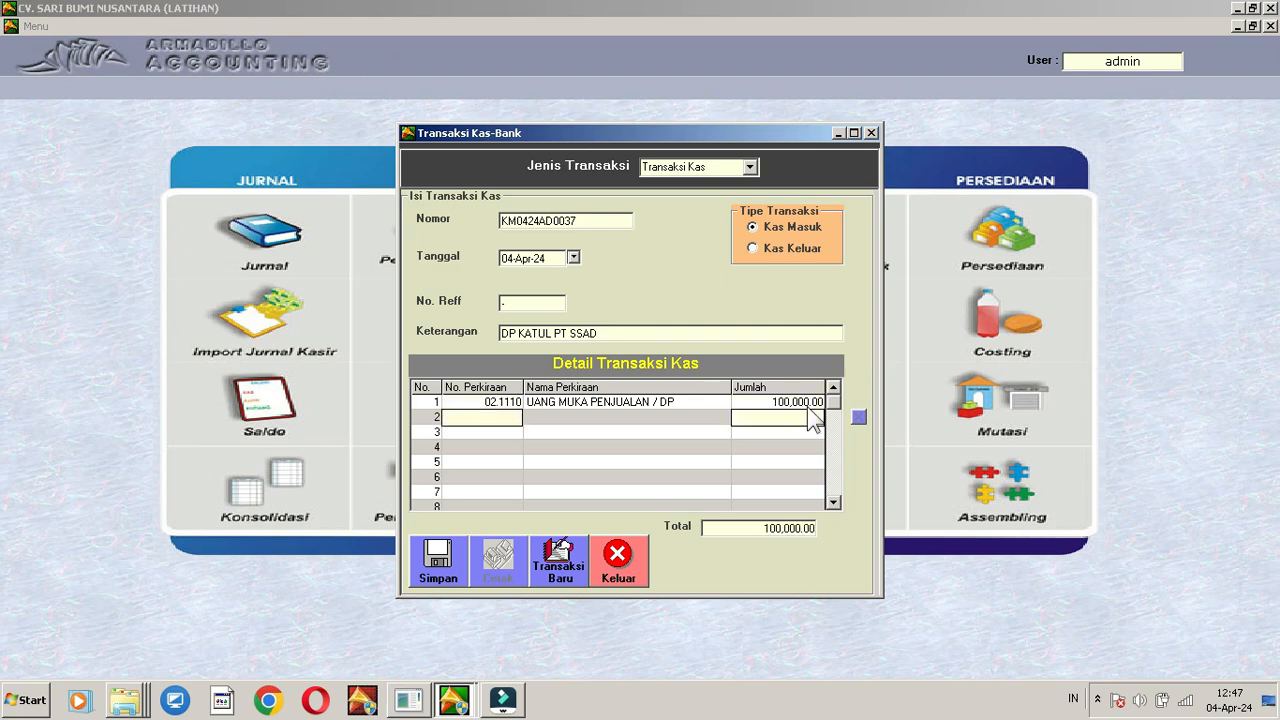
left_click(805, 403)
type("0")
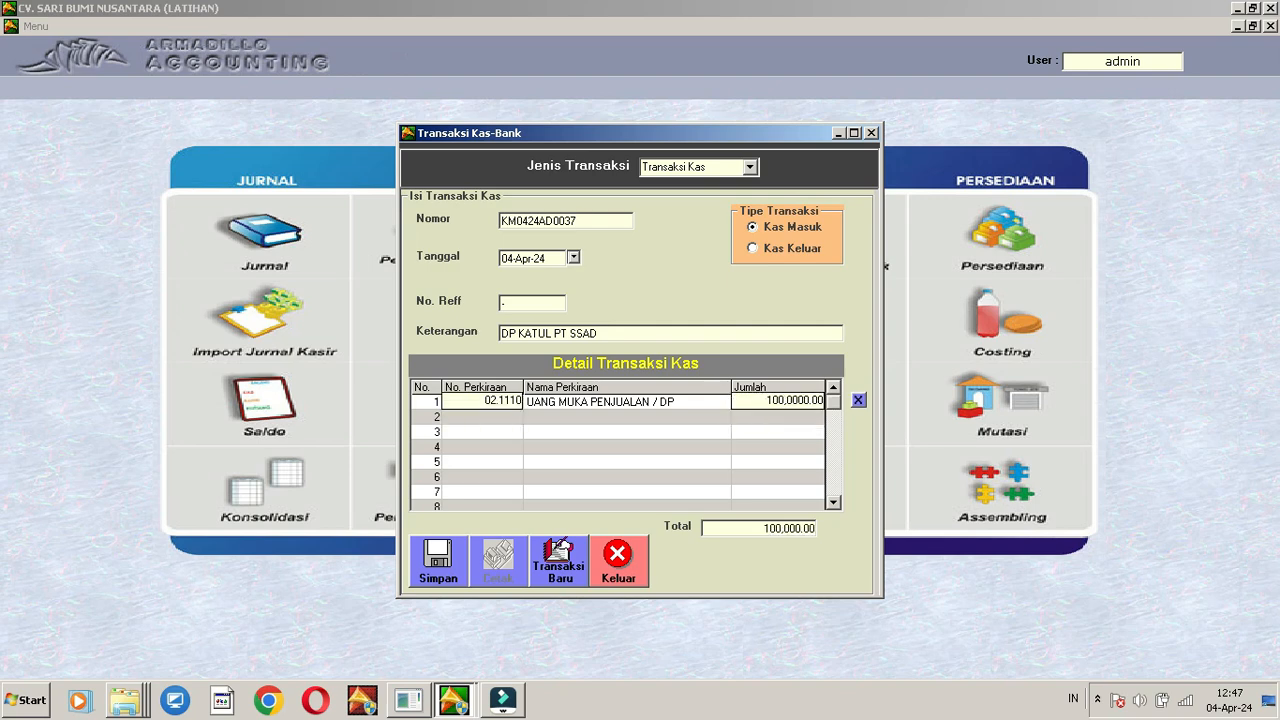
key("Return")
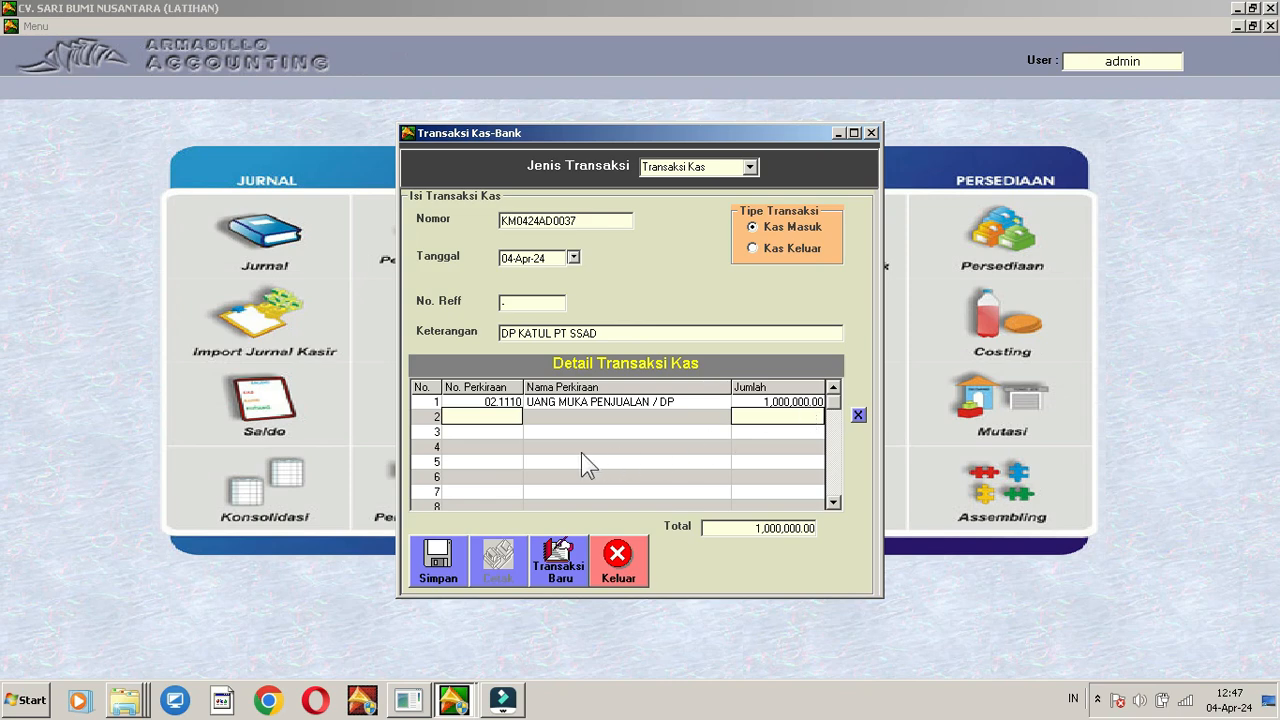
left_click(440, 562)
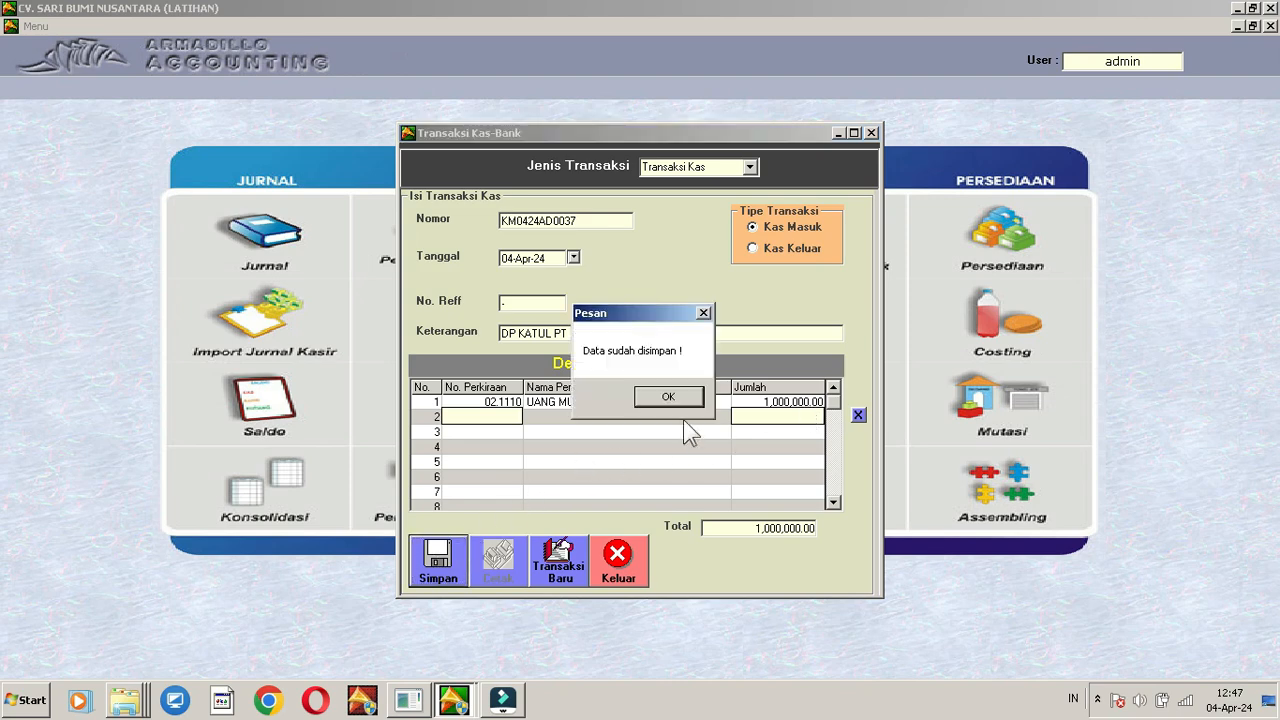
left_click(670, 398)
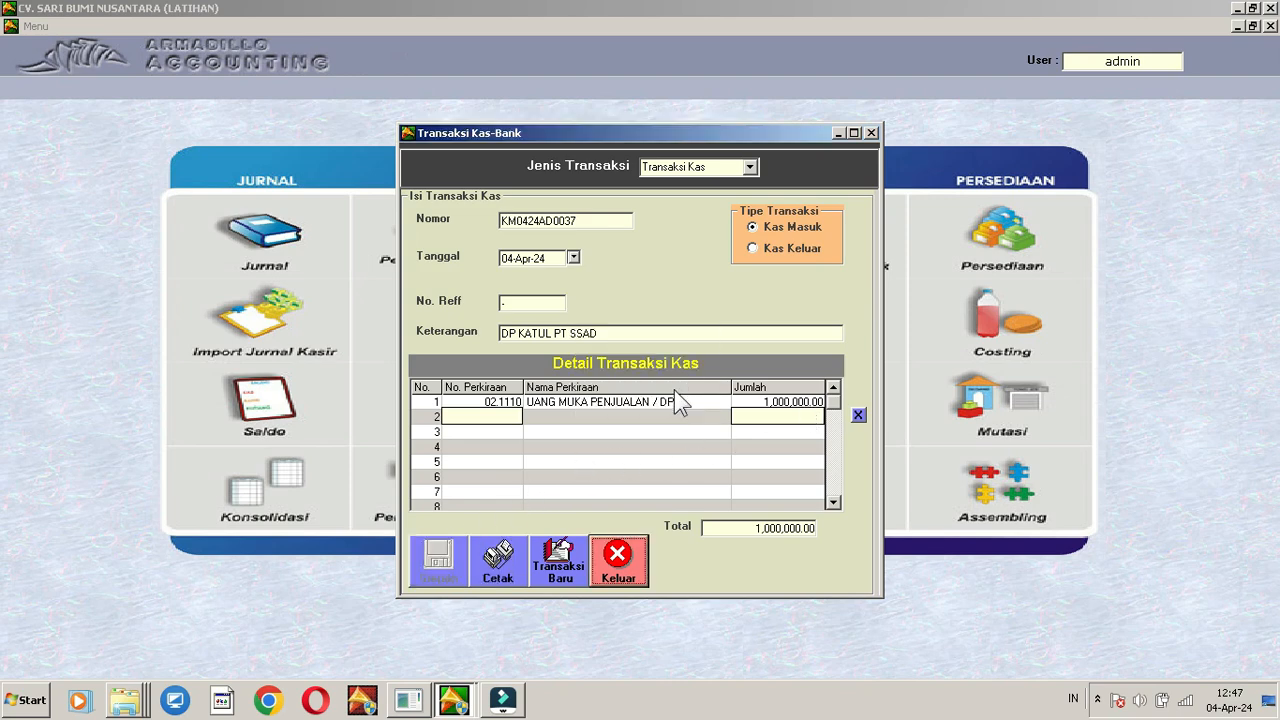
left_click(619, 556)
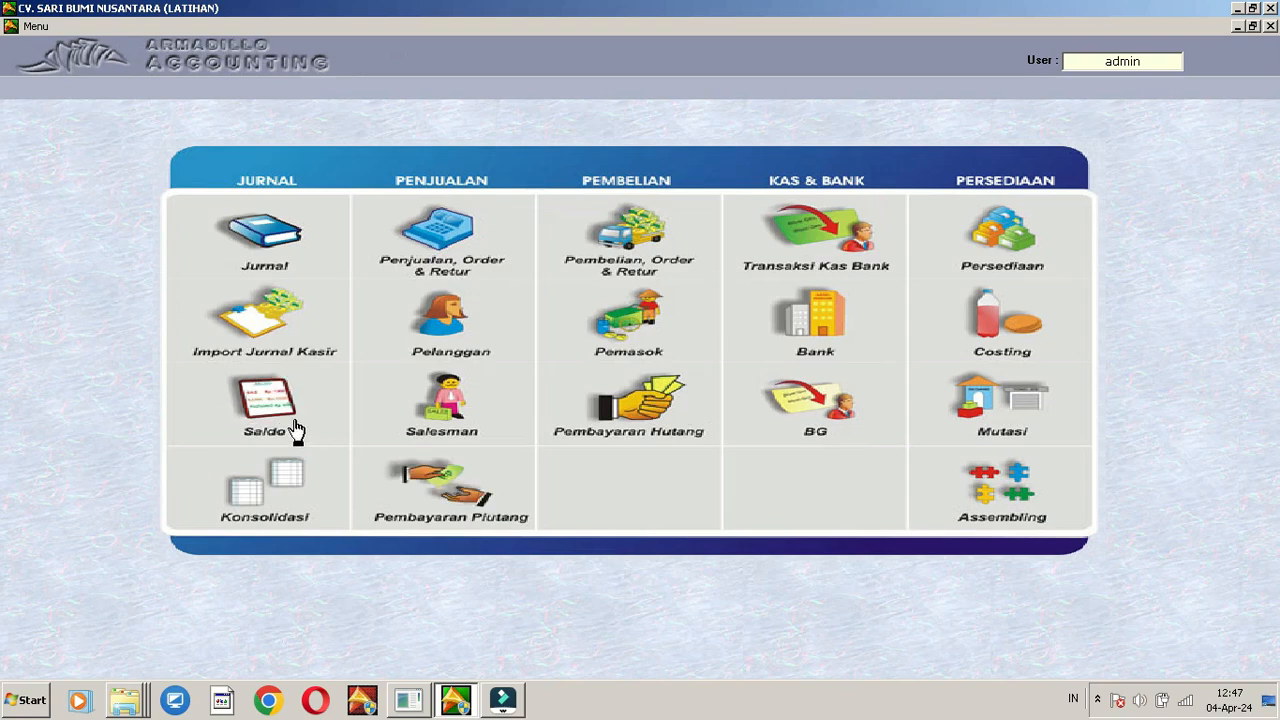
- Examine the balance, subsidiary ledger and journal detail of account 02.1110 in the account balance list, and close the list
left_click(257, 405)
scroll(593, 390, "down", 11)
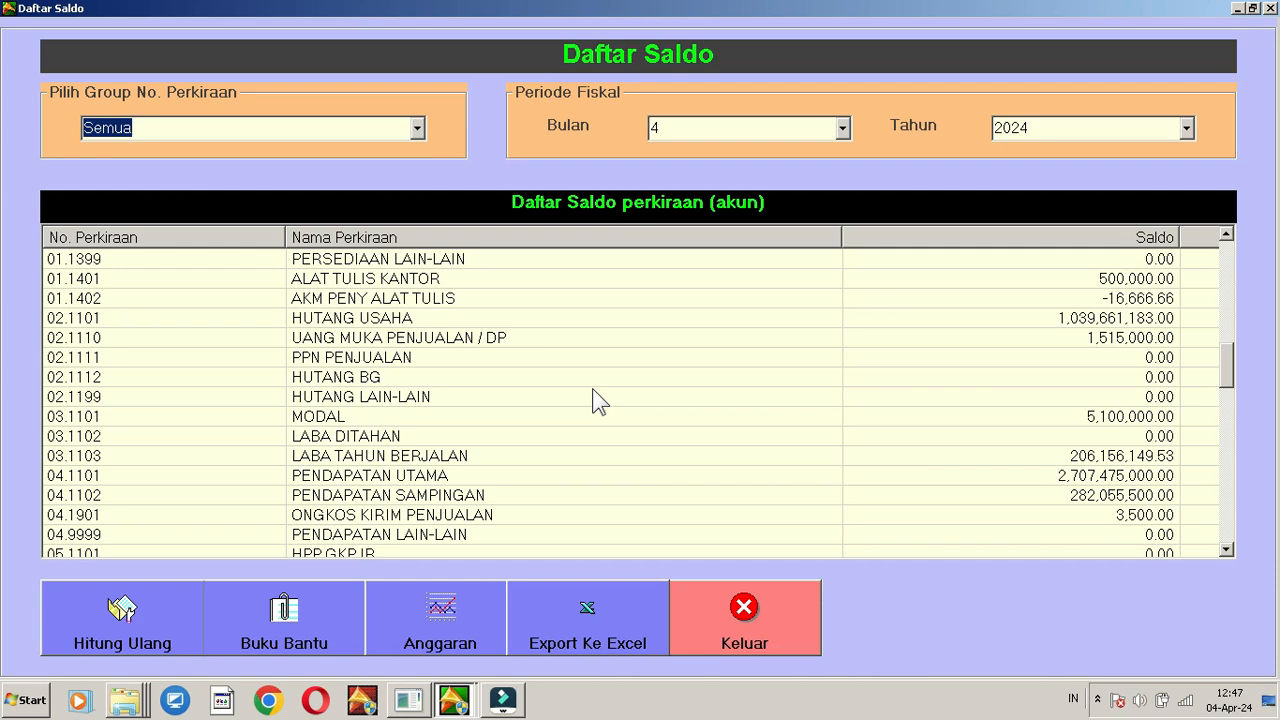
left_click(550, 345)
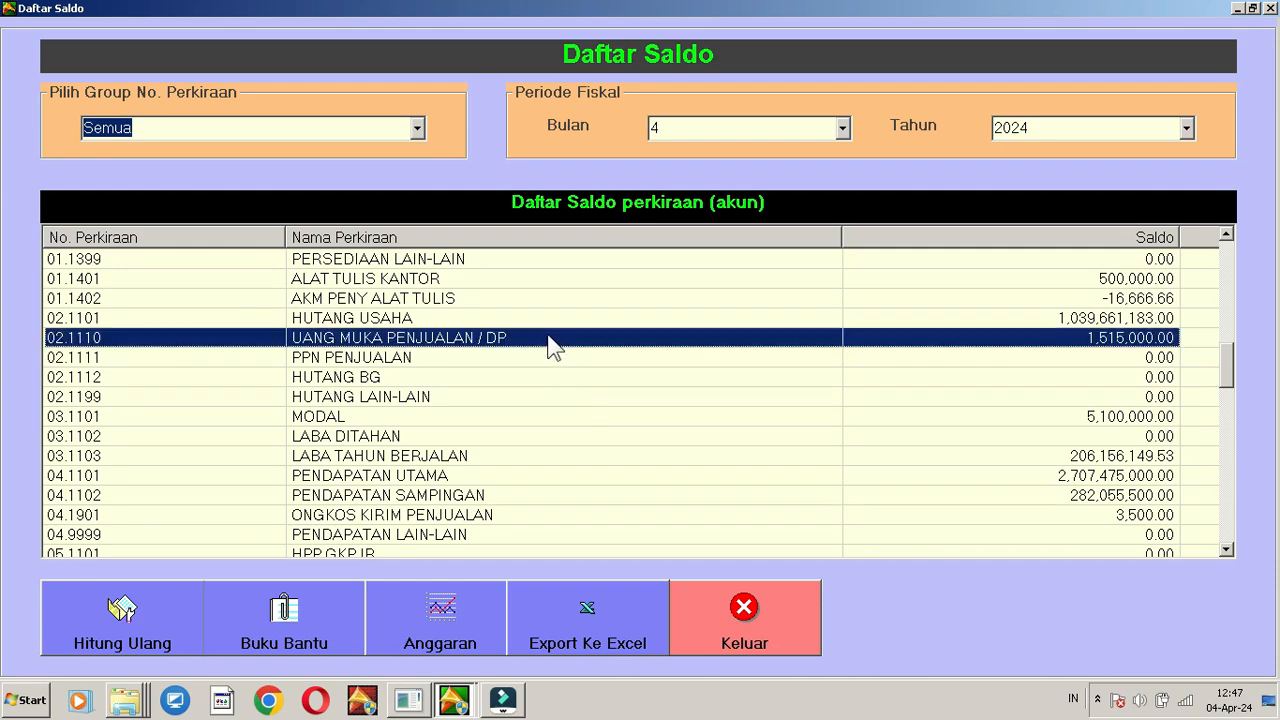
left_click(295, 645)
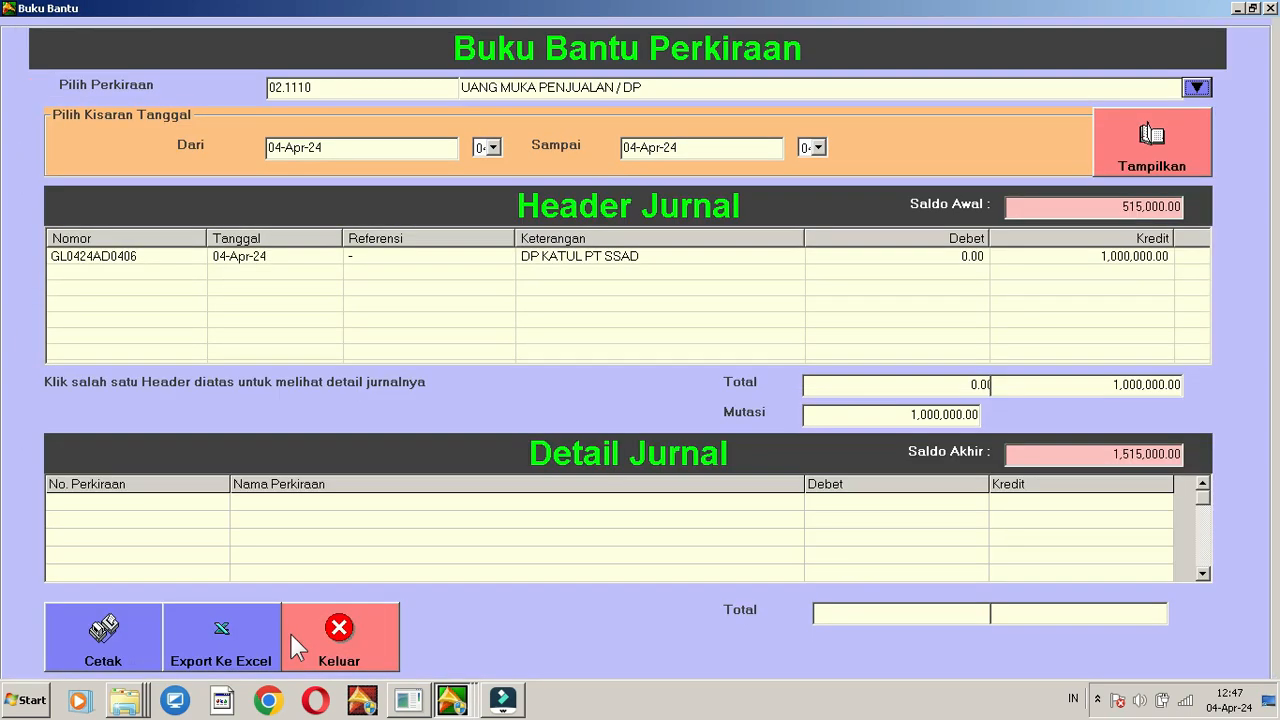
left_click(608, 261)
left_click(344, 640)
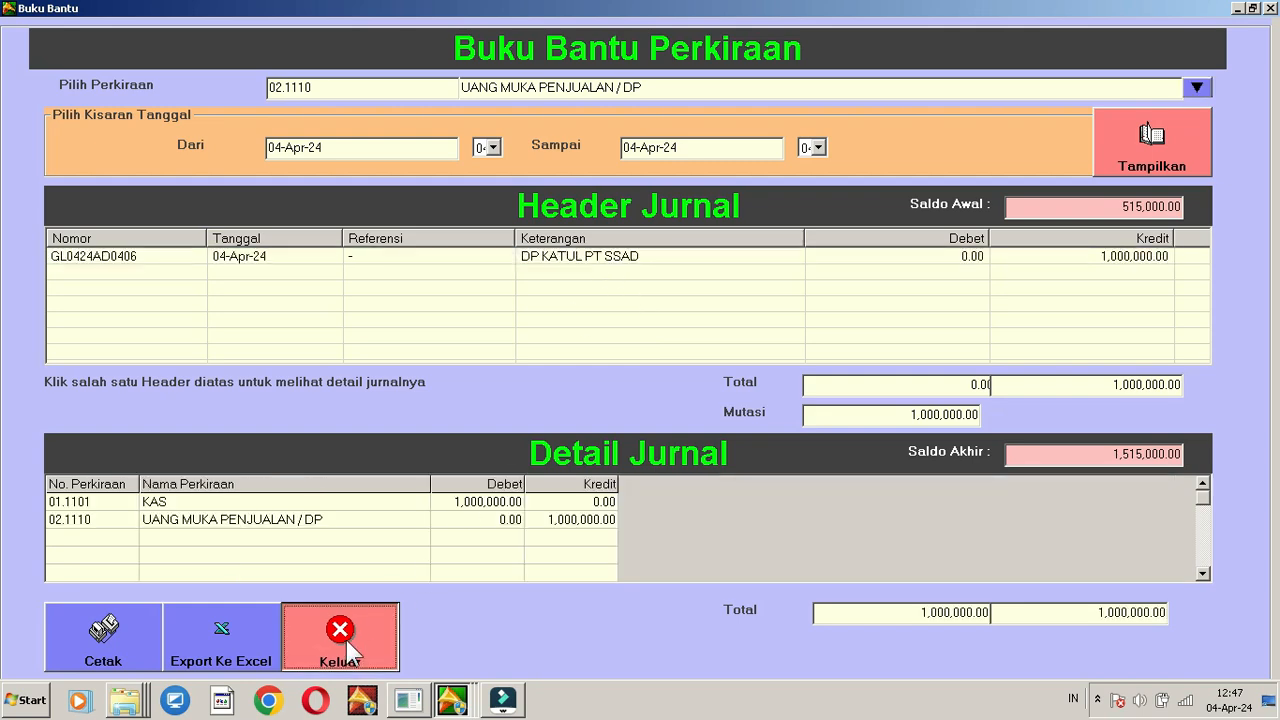
left_click(420, 343)
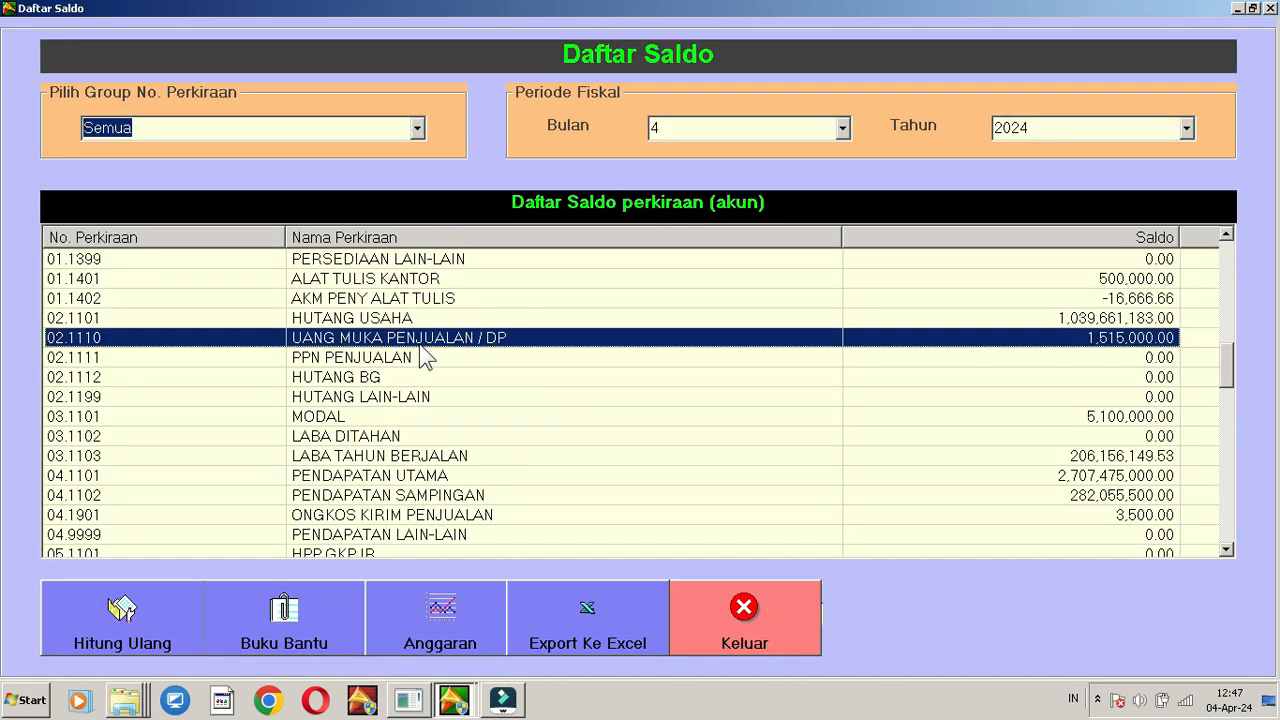
left_click(762, 608)
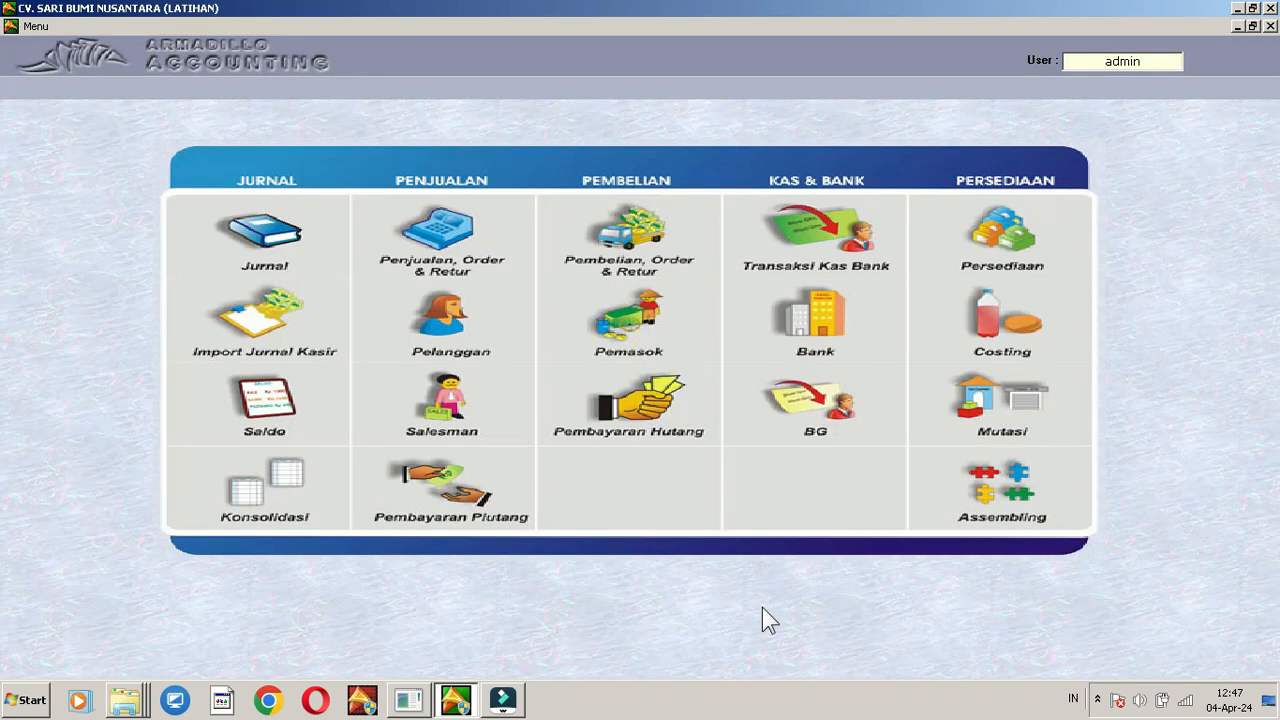
- Create a new bank record with the code "DP PENJ" and the name "DP PENJUALAN"
left_click(806, 340)
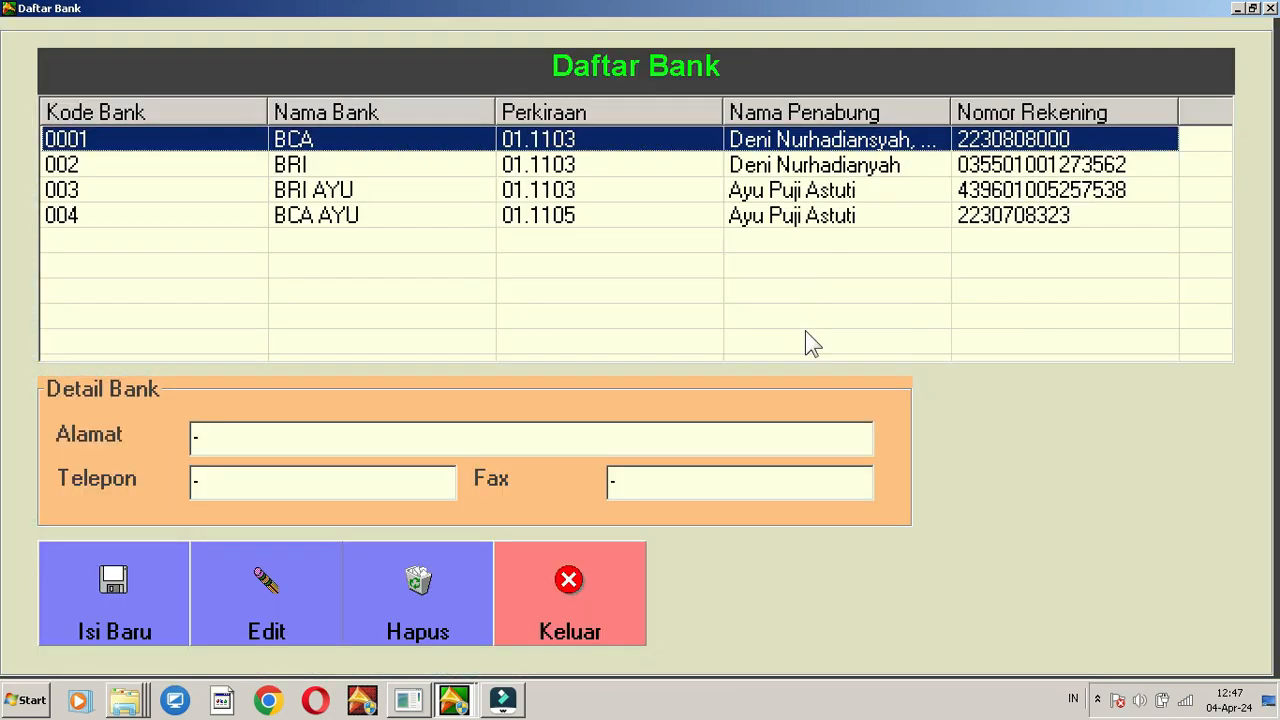
left_click(127, 600)
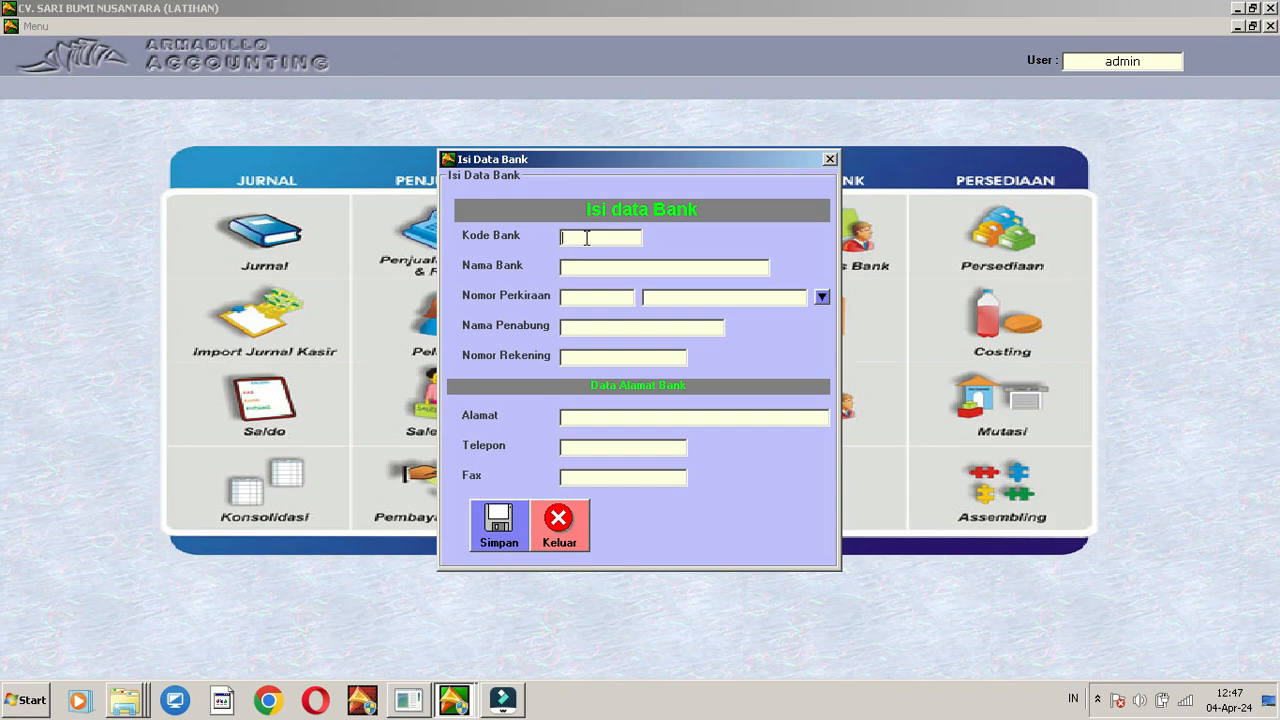
type("DP PENJ")
key("Tab")
type("DP PENJUALANA")
key("Left")
key("Left")
key("Left")
key("Left")
type("A")
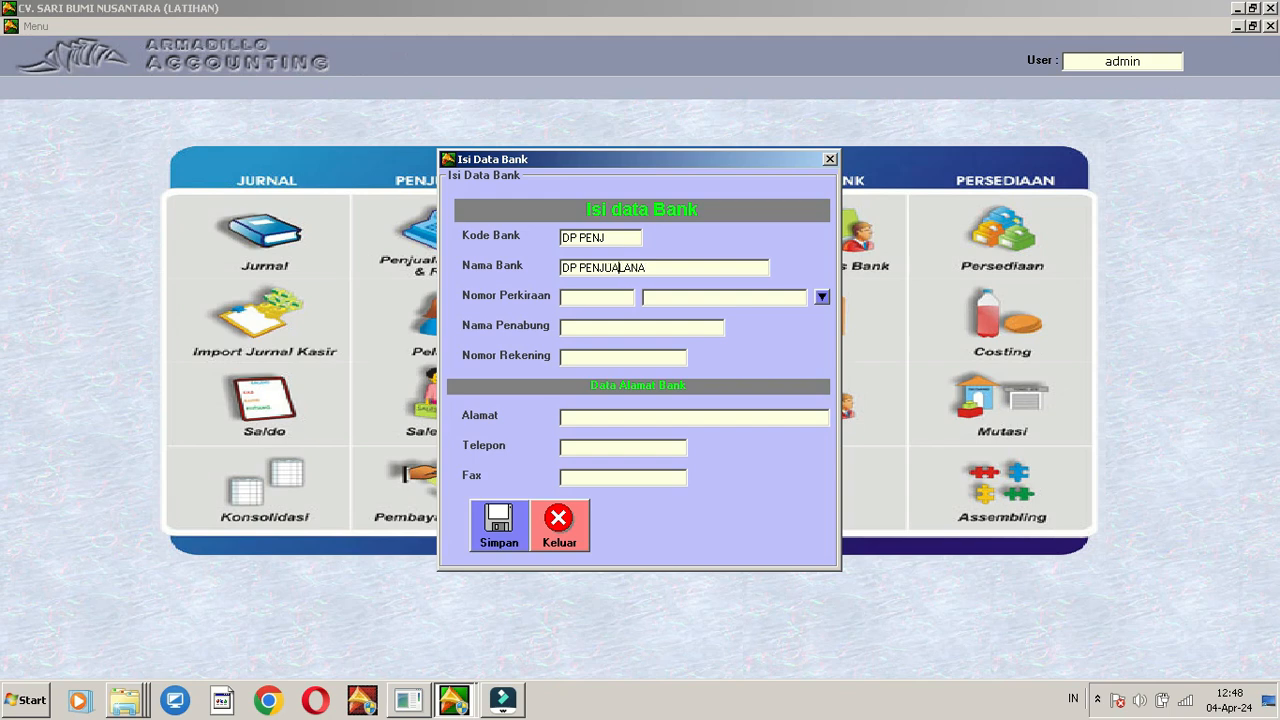
key("BackSpace")
- Link the new bank record to account 02.1110 UANG MUKA PENJUALAN / DP
left_click(822, 296)
left_click_drag(861, 413, 861, 413)
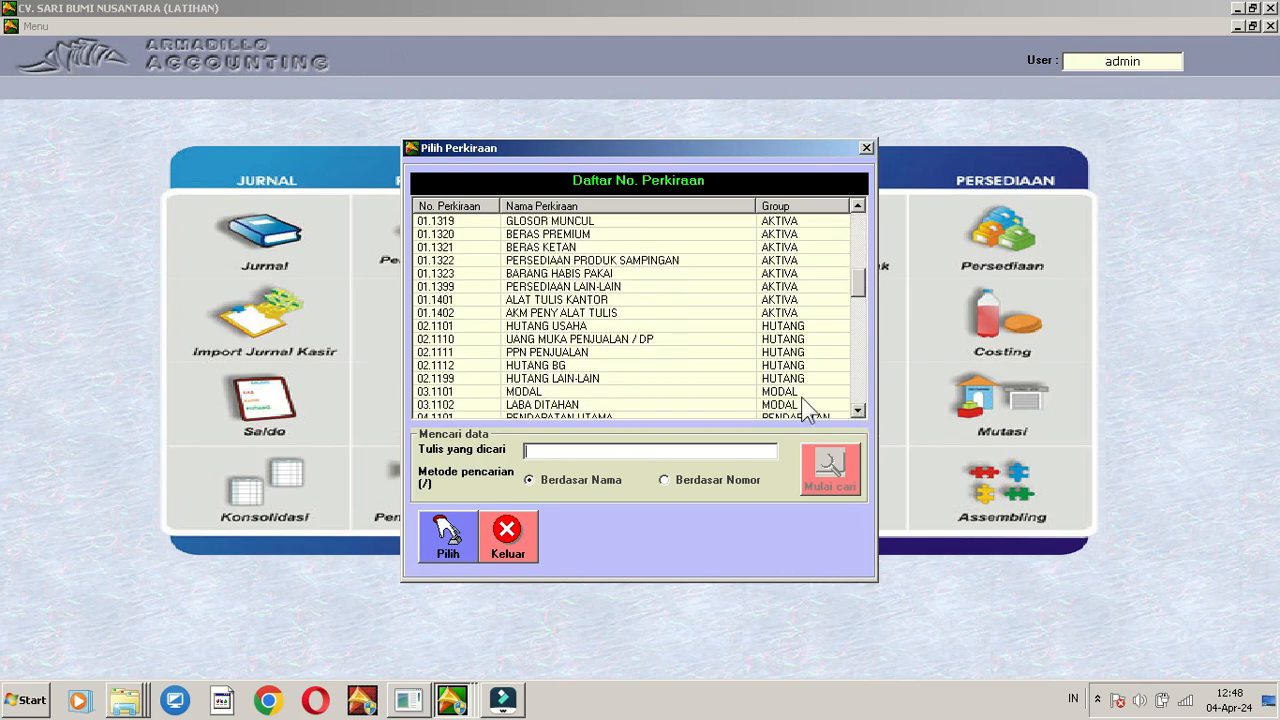
left_click(640, 340)
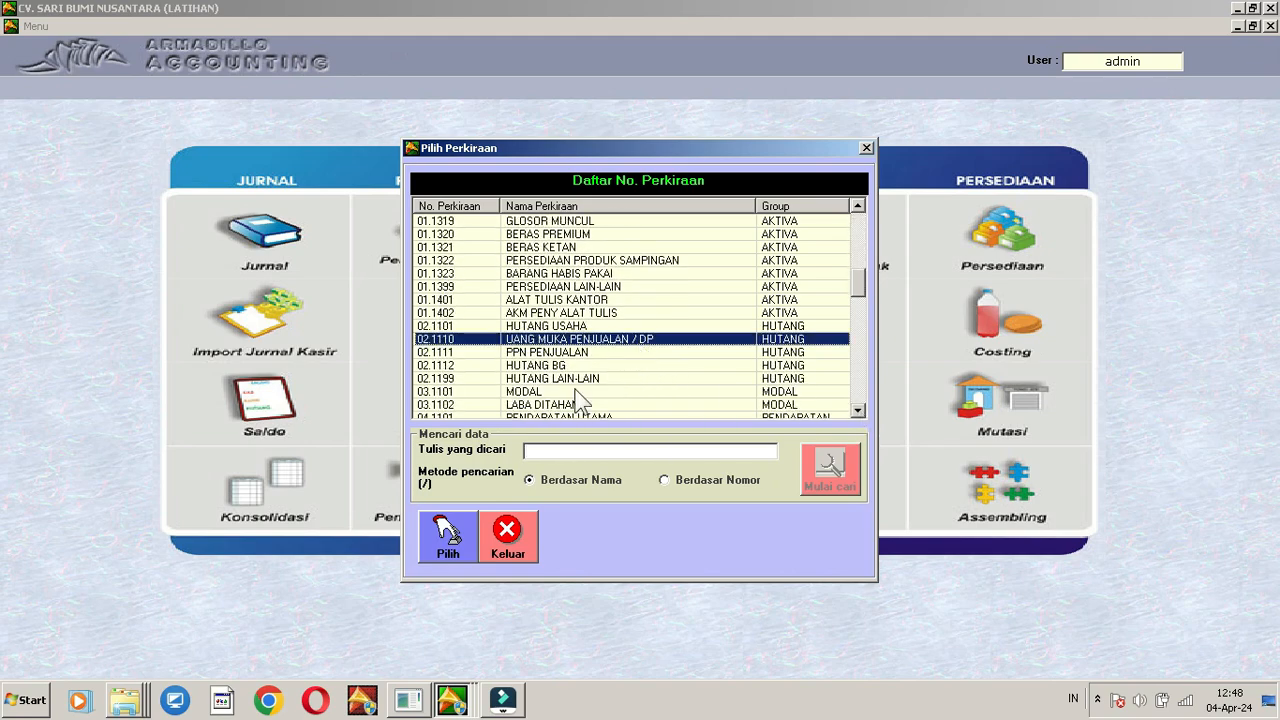
left_click(445, 540)
- Fill the bank record's holder, account number and contact fields with "-", save it and close the entry form
left_click(604, 324)
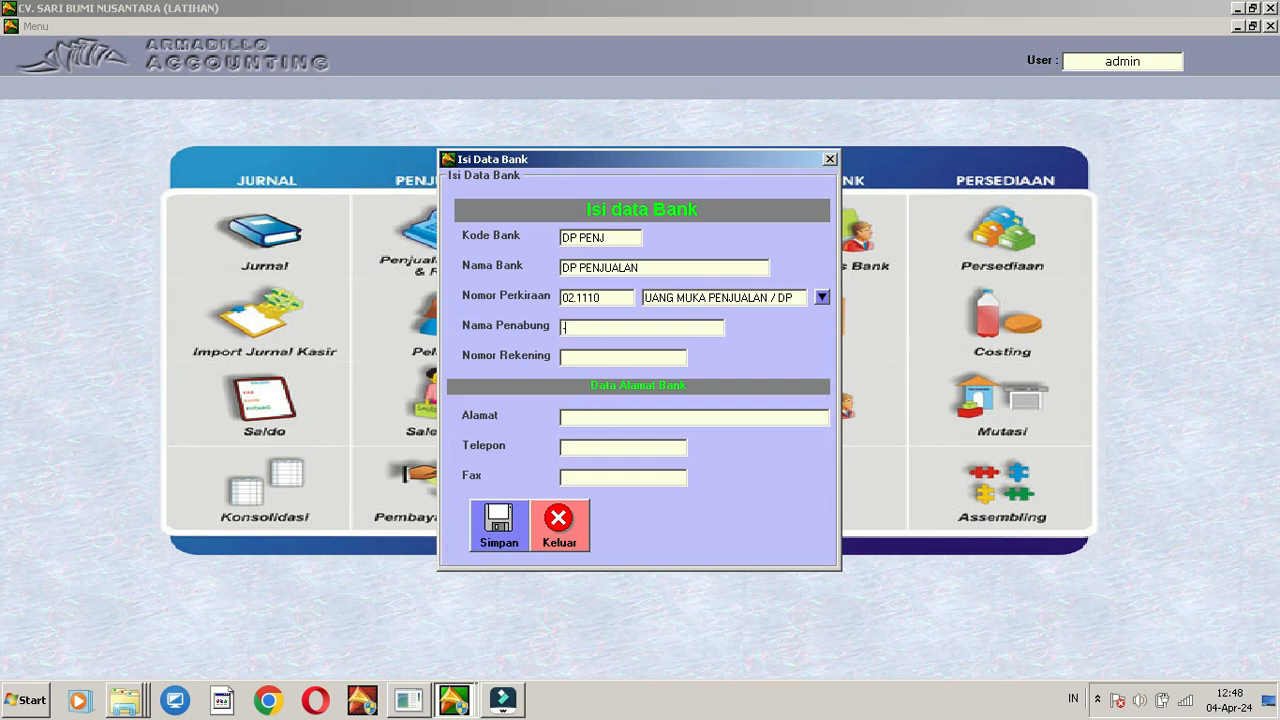
type(".")
key("Tab")
type(".")
key("Tab")
type(".")
key("Tab")
type(".")
key("Tab")
key("Return")
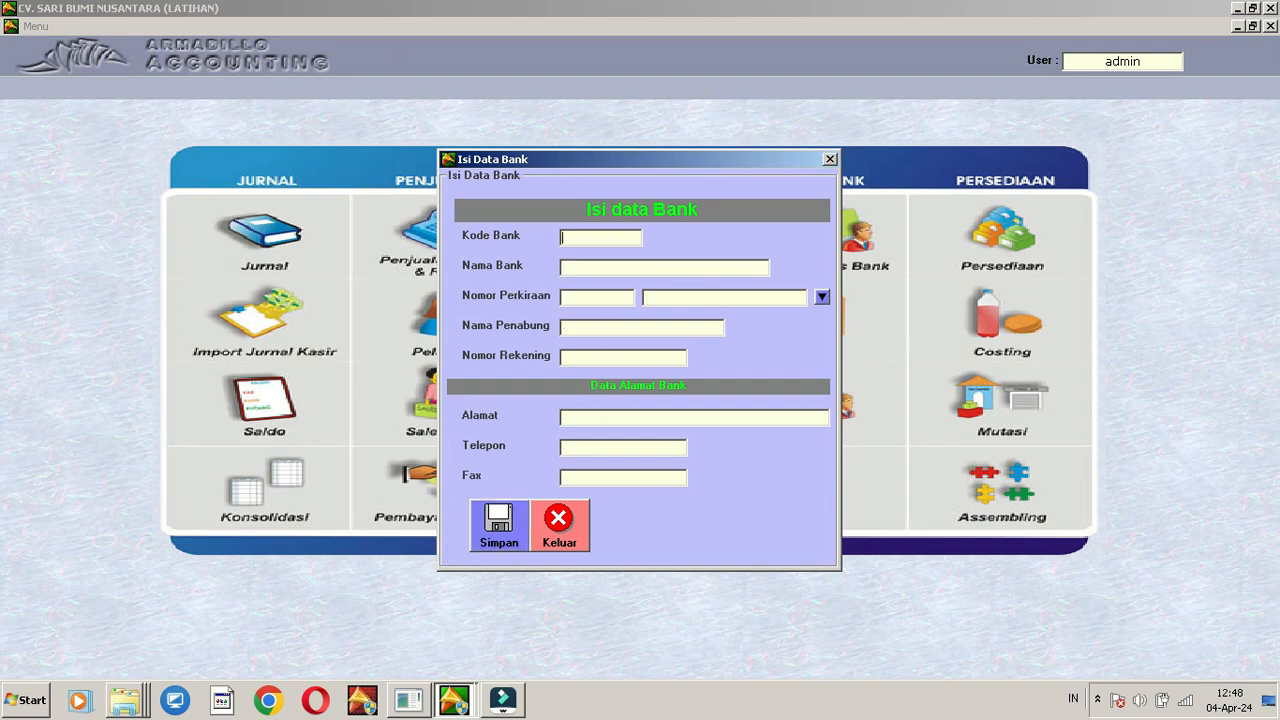
left_click(558, 520)
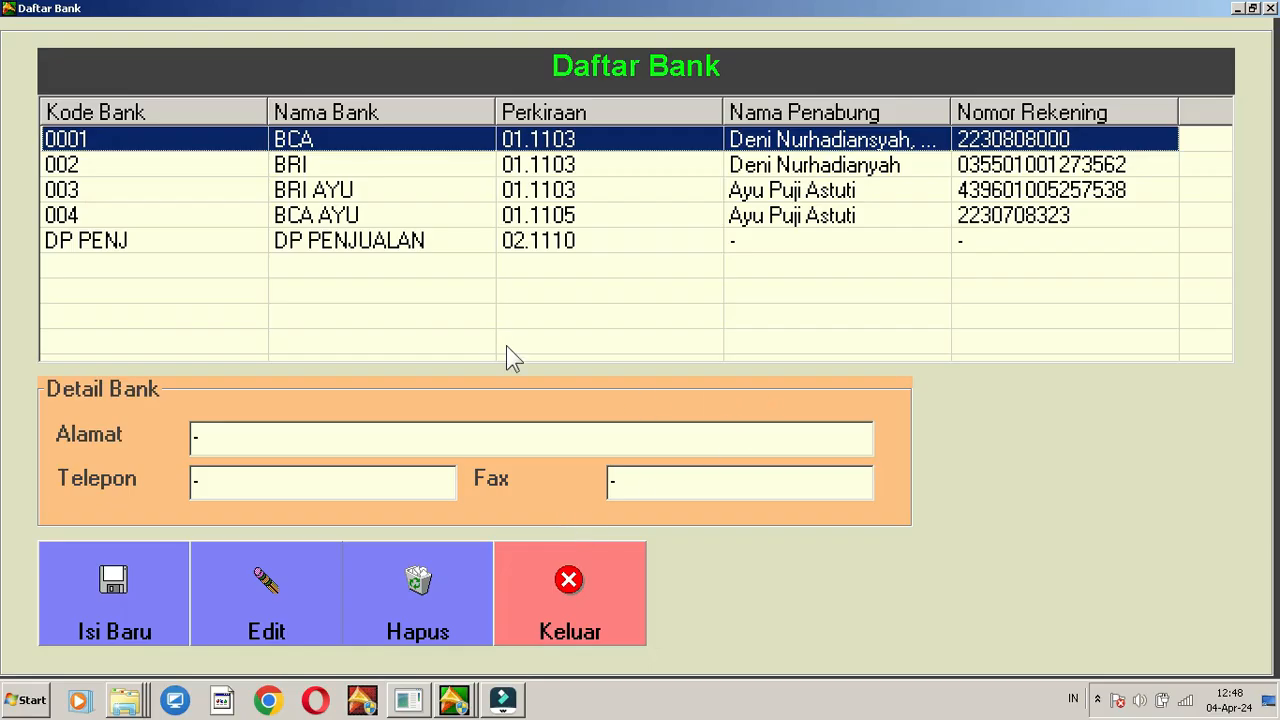
- Close the bank list and start a sales transaction with payment method Bank, using the bank DP PENJUALAN
left_click(131, 244)
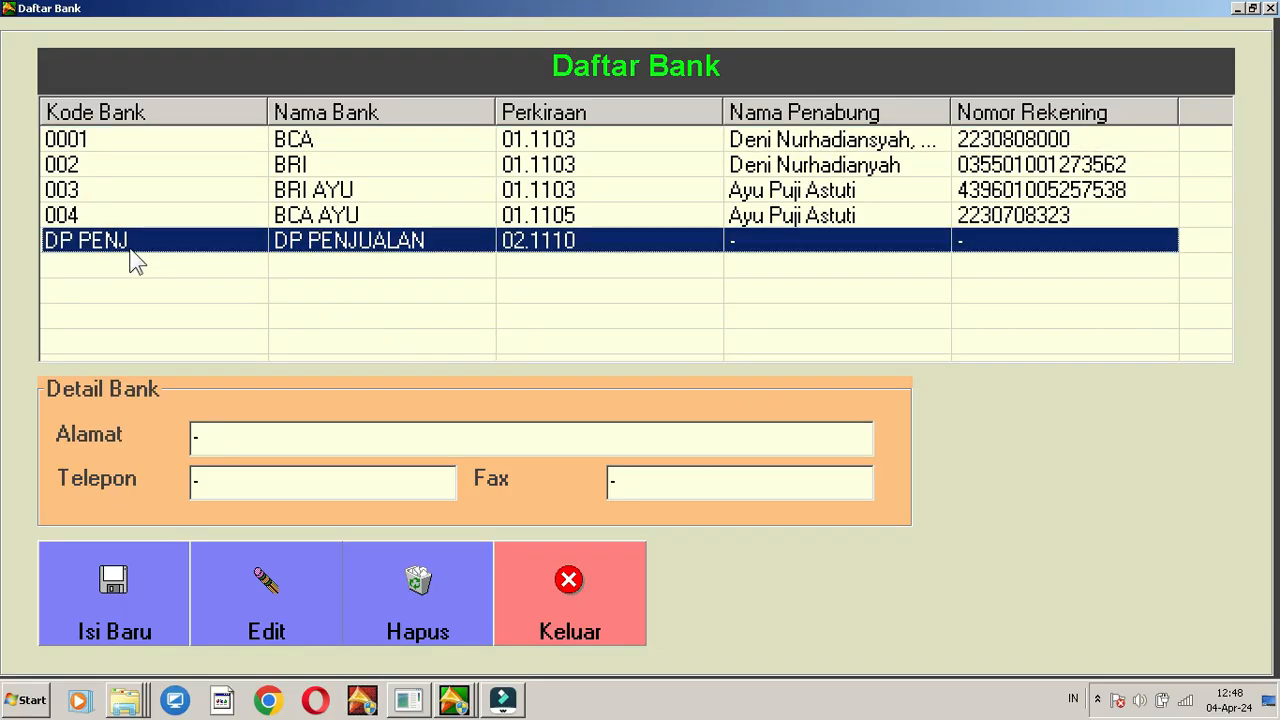
left_click(540, 579)
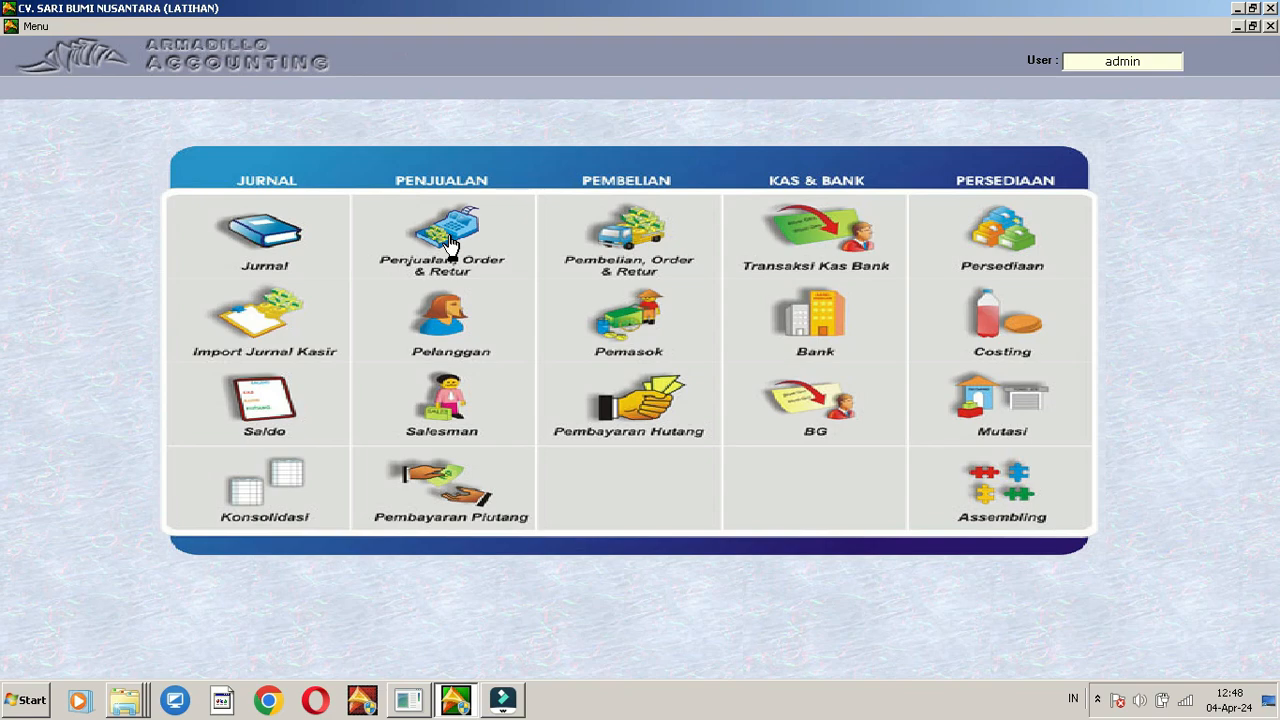
left_click(450, 243)
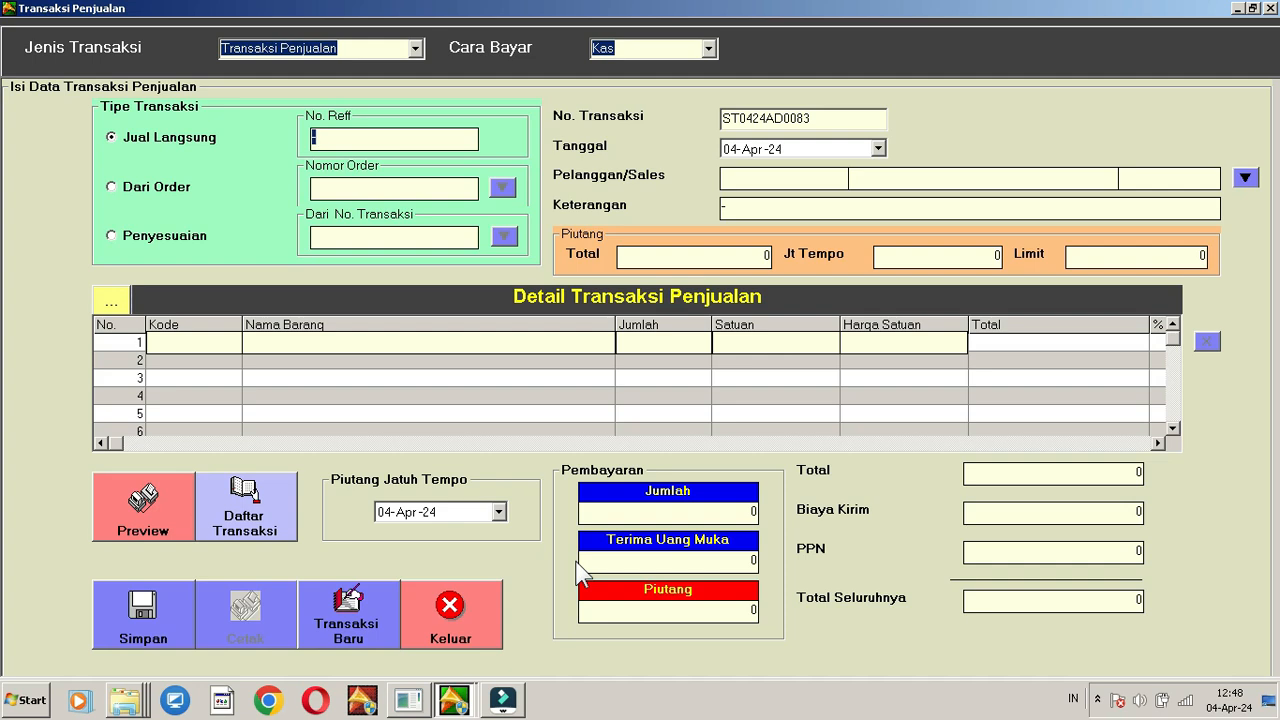
left_click(709, 48)
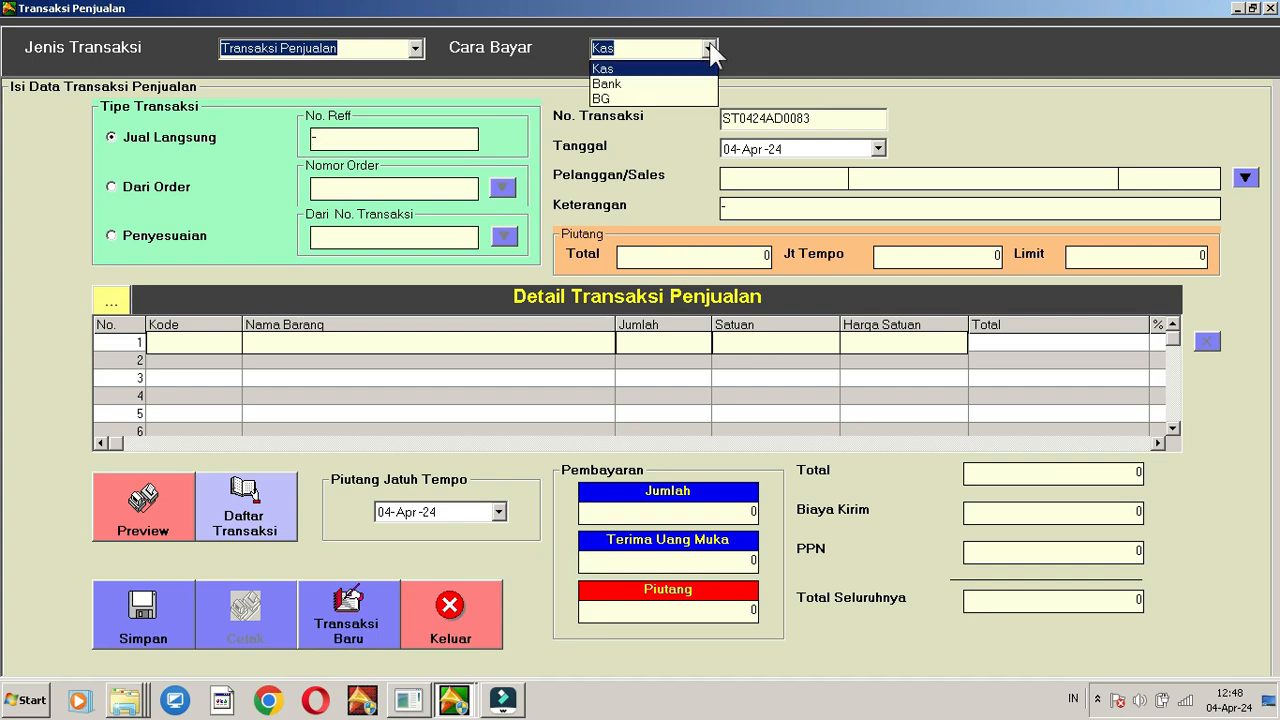
left_click(660, 86)
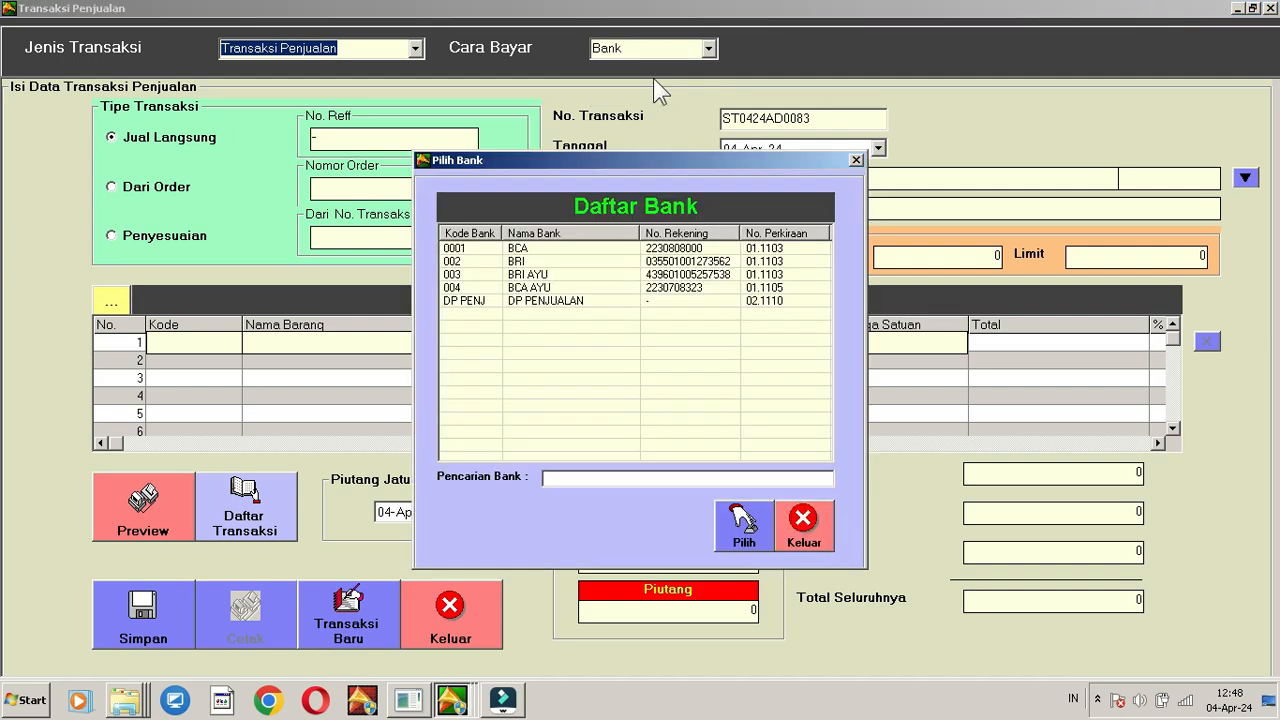
left_click(535, 303)
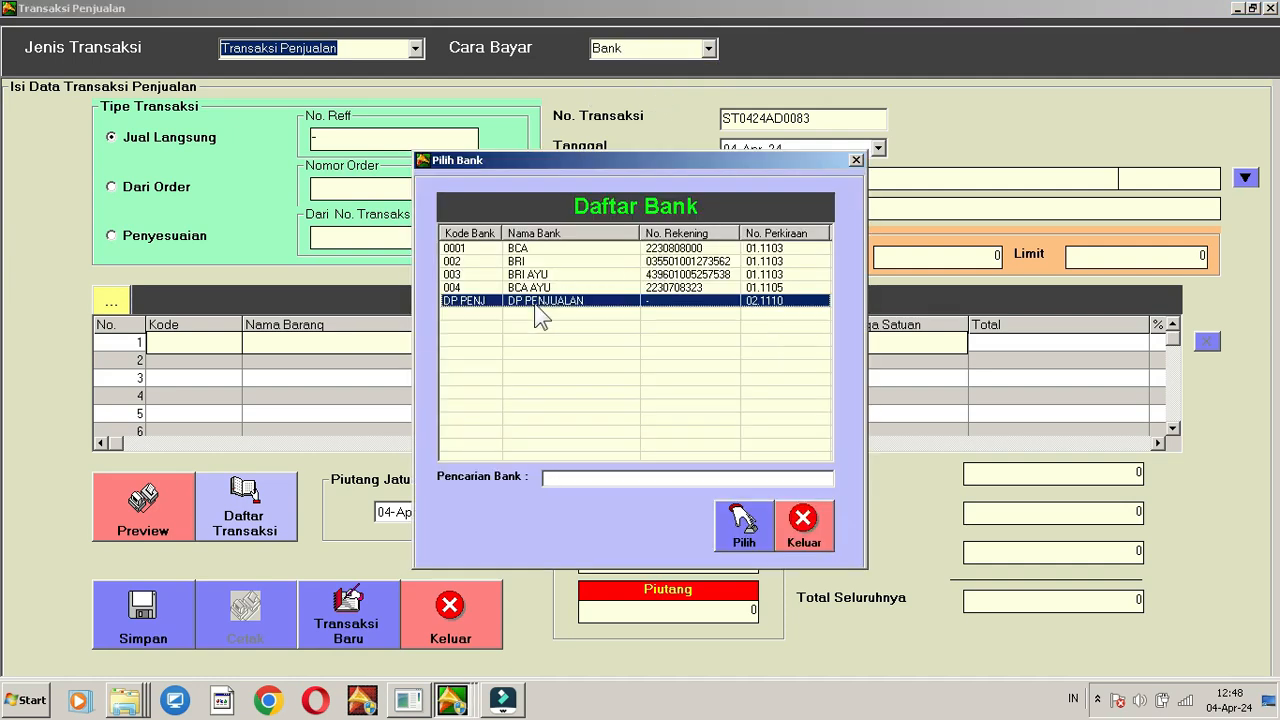
left_click(745, 525)
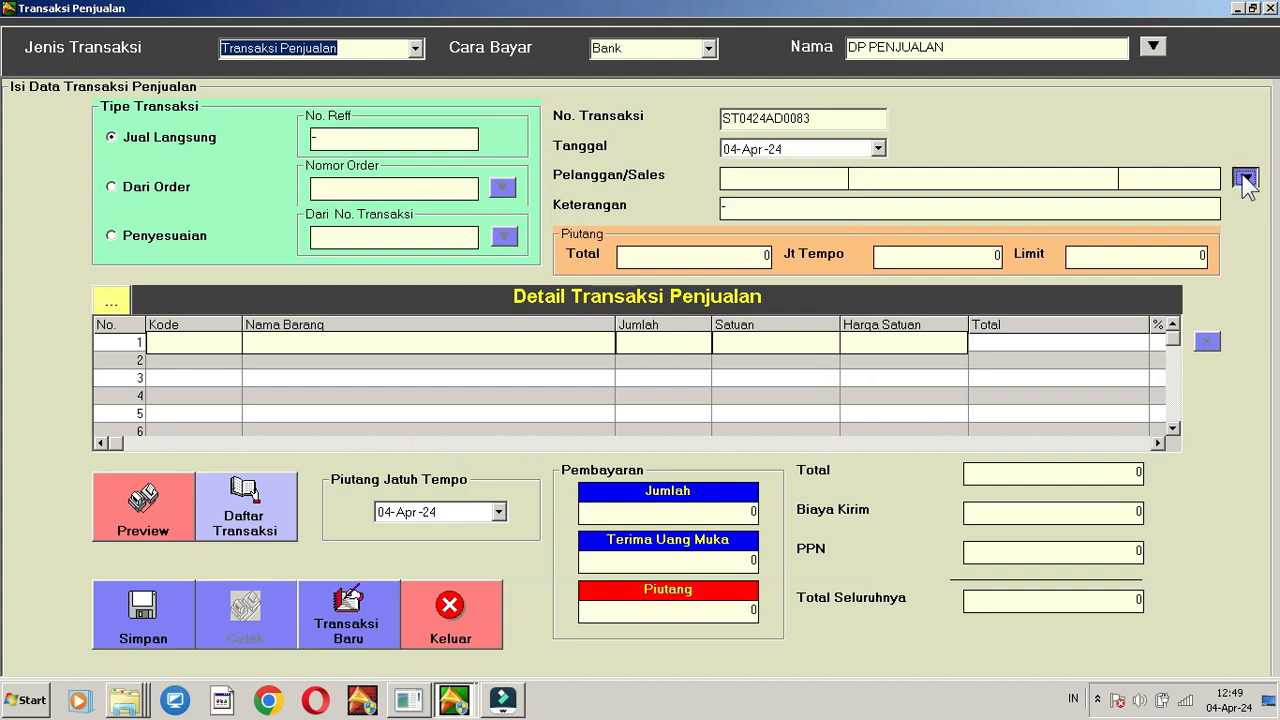
- Assign customer 008 PT. SSAD to the sale and set its description to "PENGIRIMAN KATUL 1"
left_click(1245, 178)
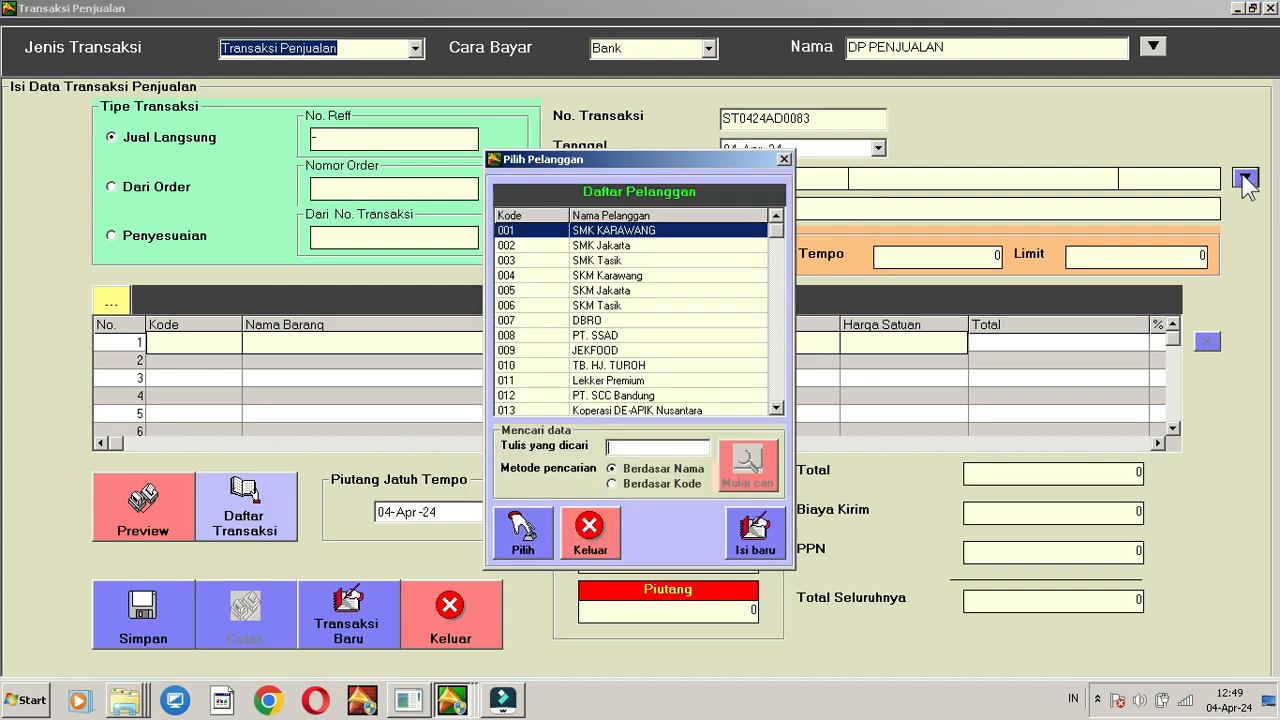
left_click(612, 335)
left_click(521, 532)
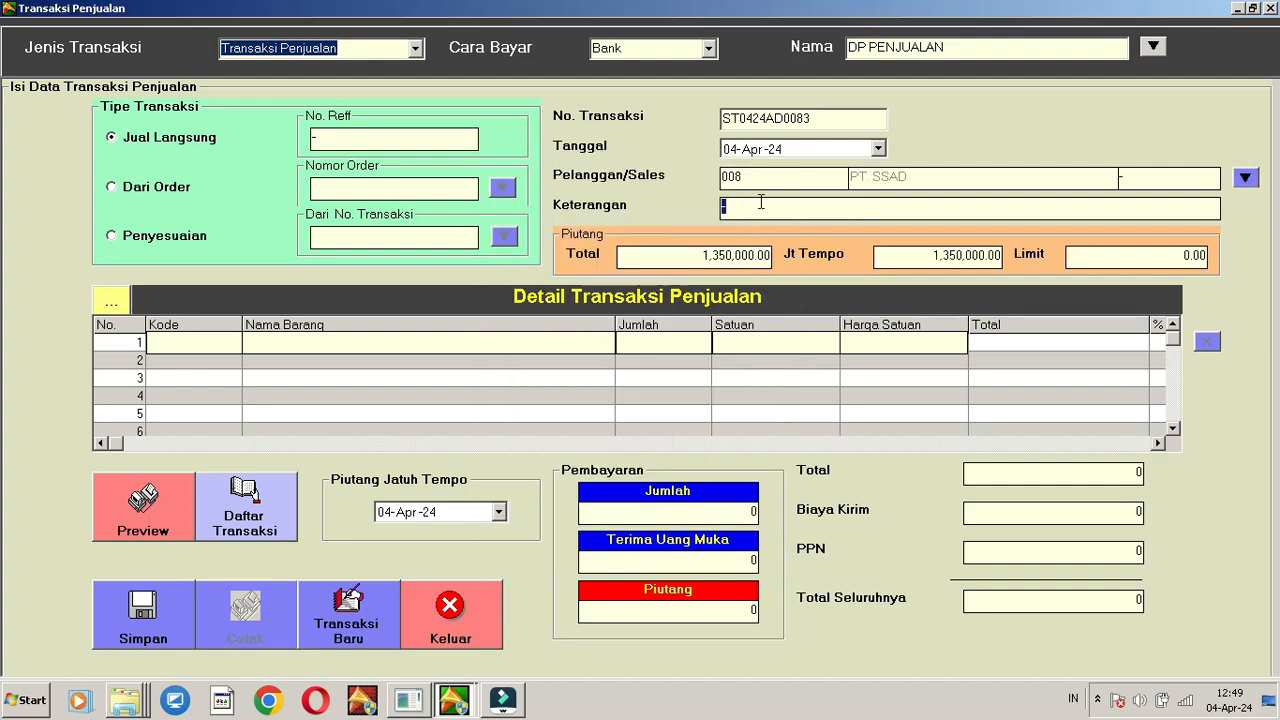
type("PENGIRIMAN KATUL 1")
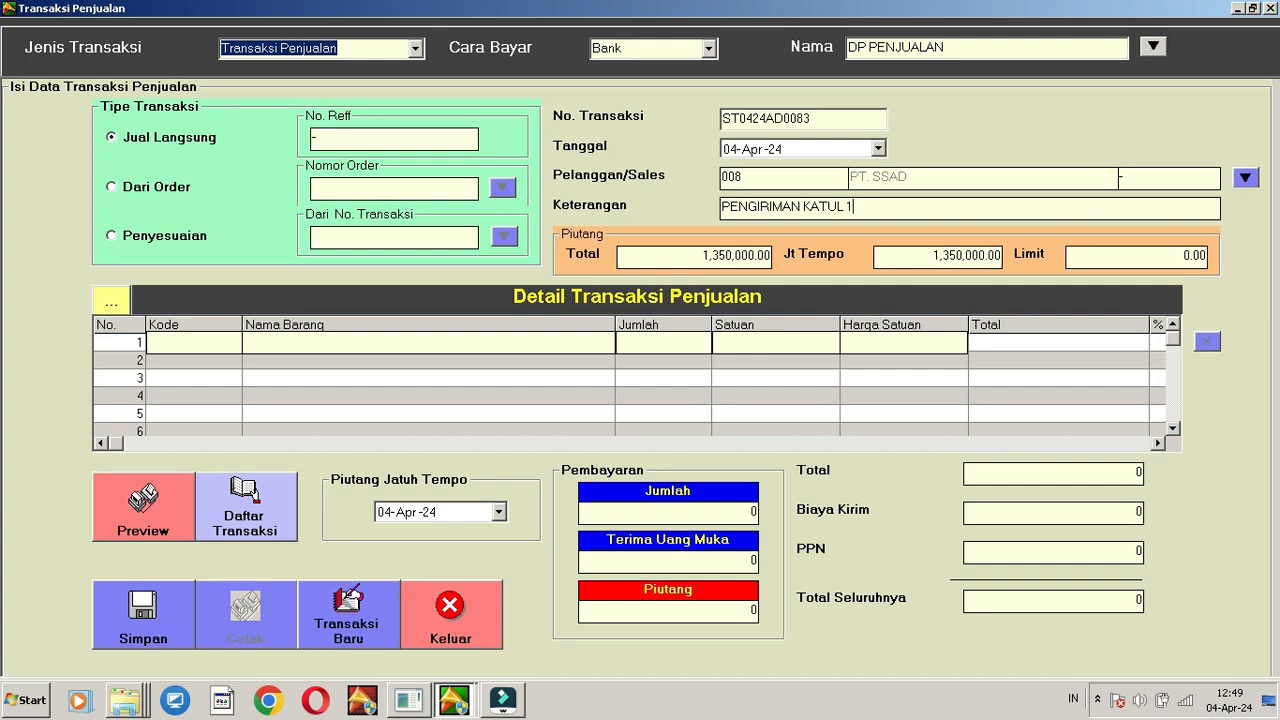
key("Return")
- Find the item KATUL/DEDAK and add it to the sale with a quantity of 100 KG at the default unit price
type("KATUL")
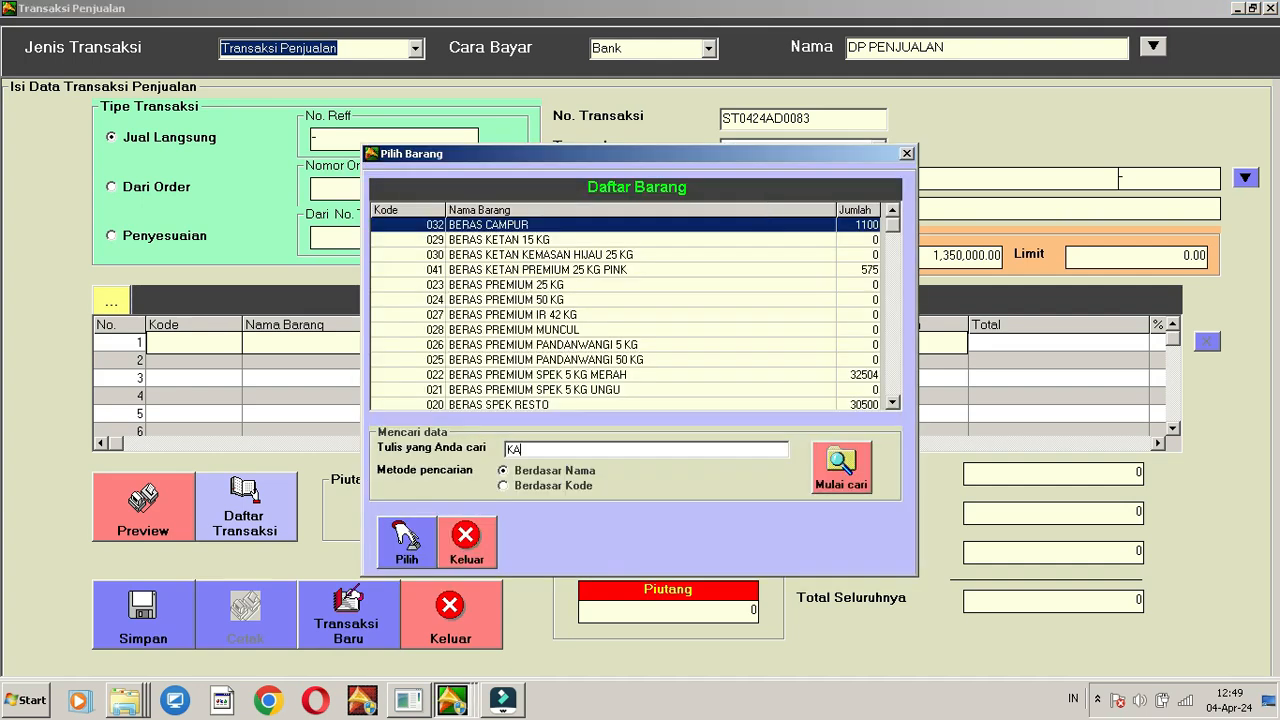
key("Return")
key("Return")
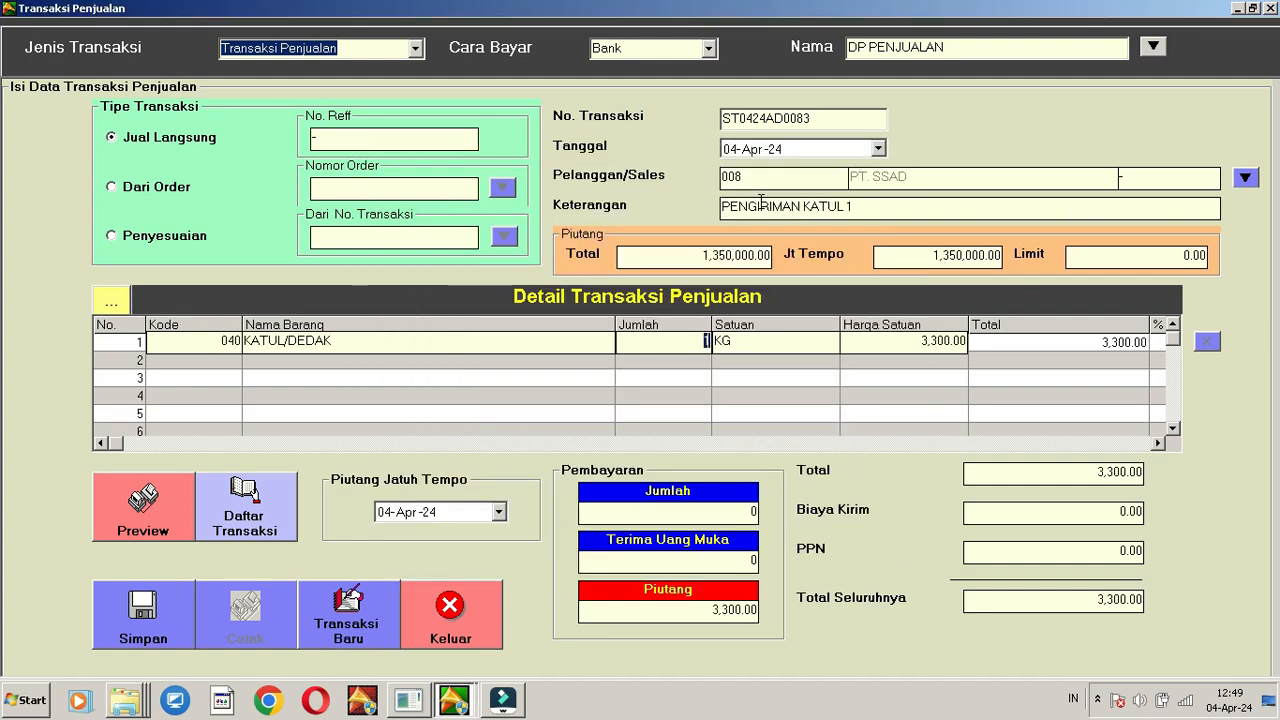
type("100")
key("Return")
key("Return")
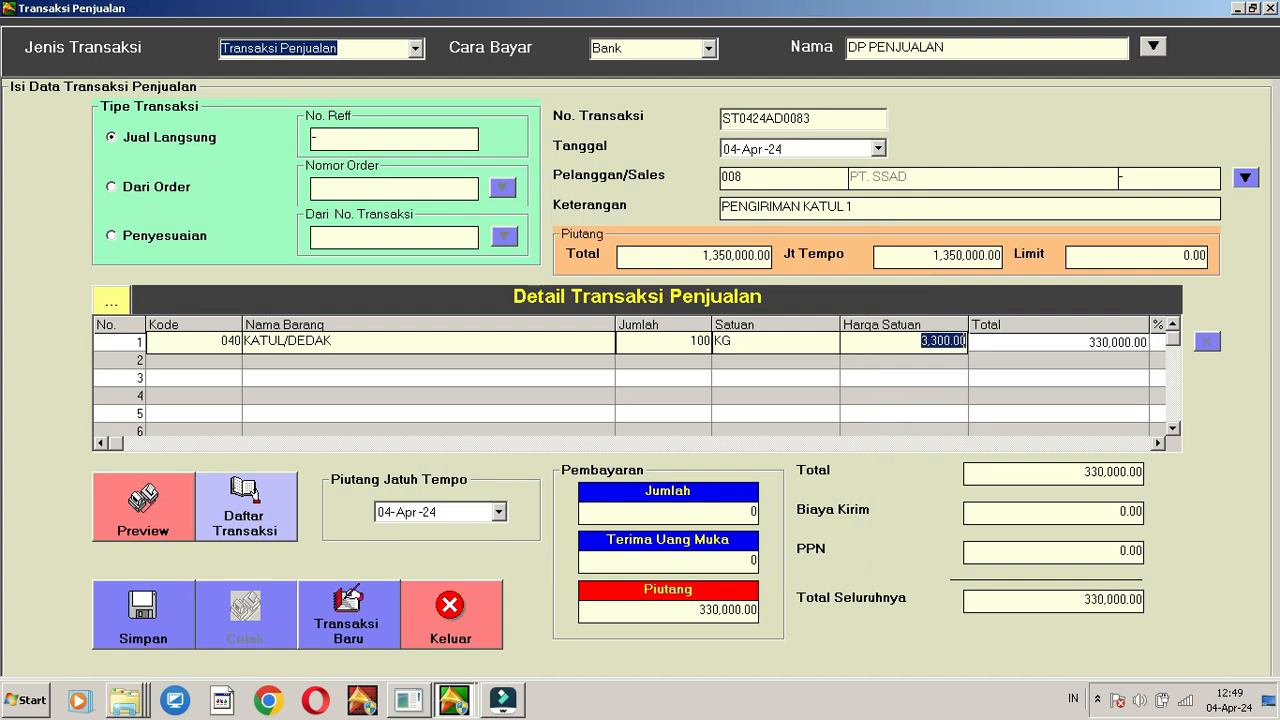
key("Return")
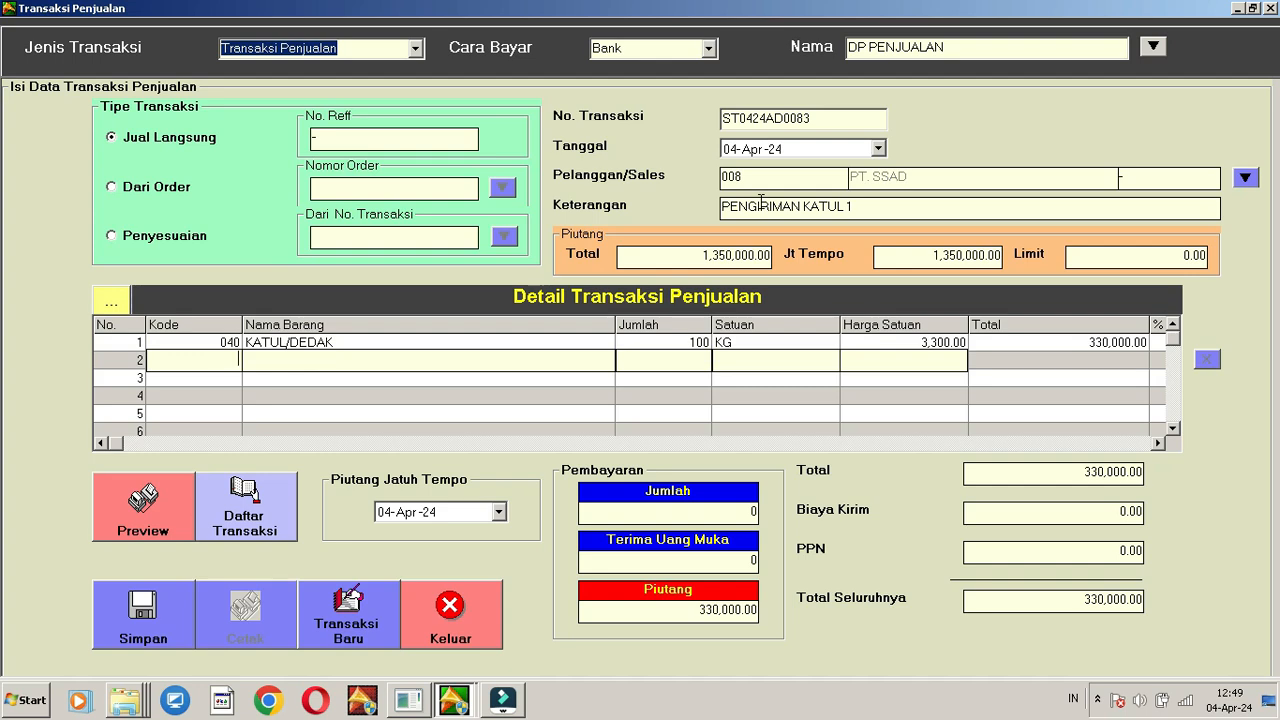
- Set the sale's payment amount to 330000, save the transaction and close the sales form
left_click(740, 511)
type("330000")
key("Return")
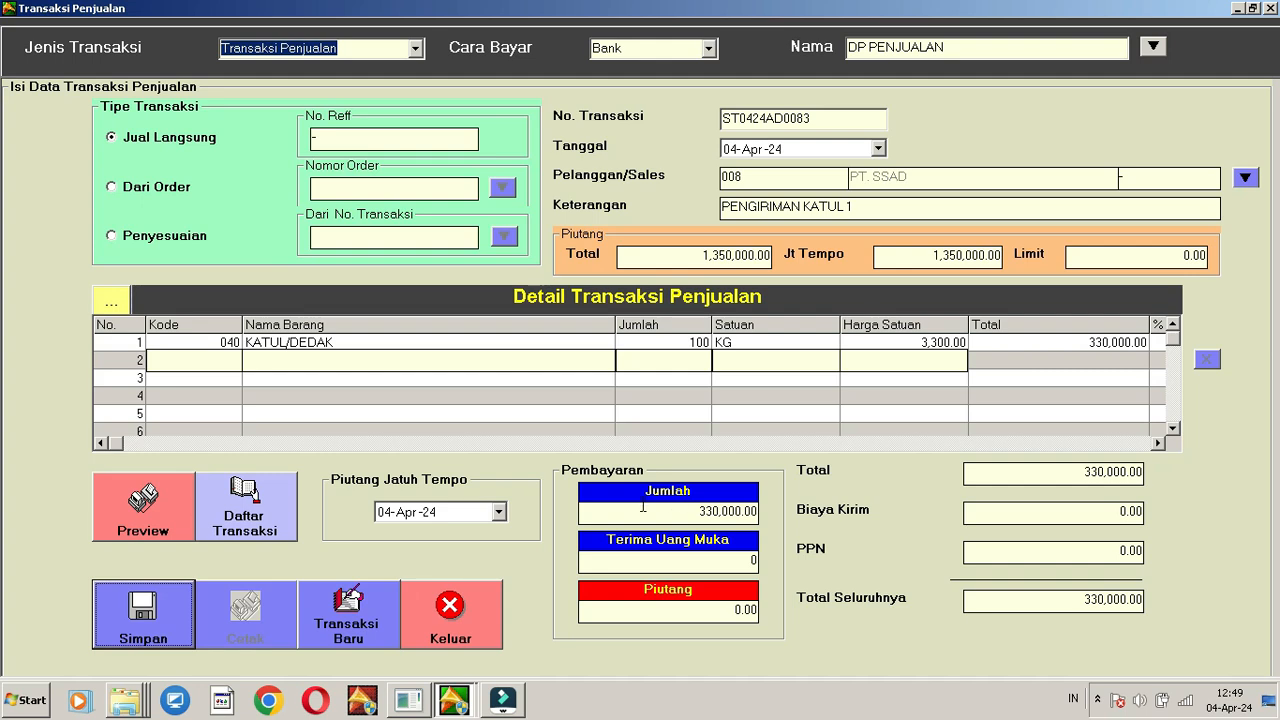
left_click(120, 611)
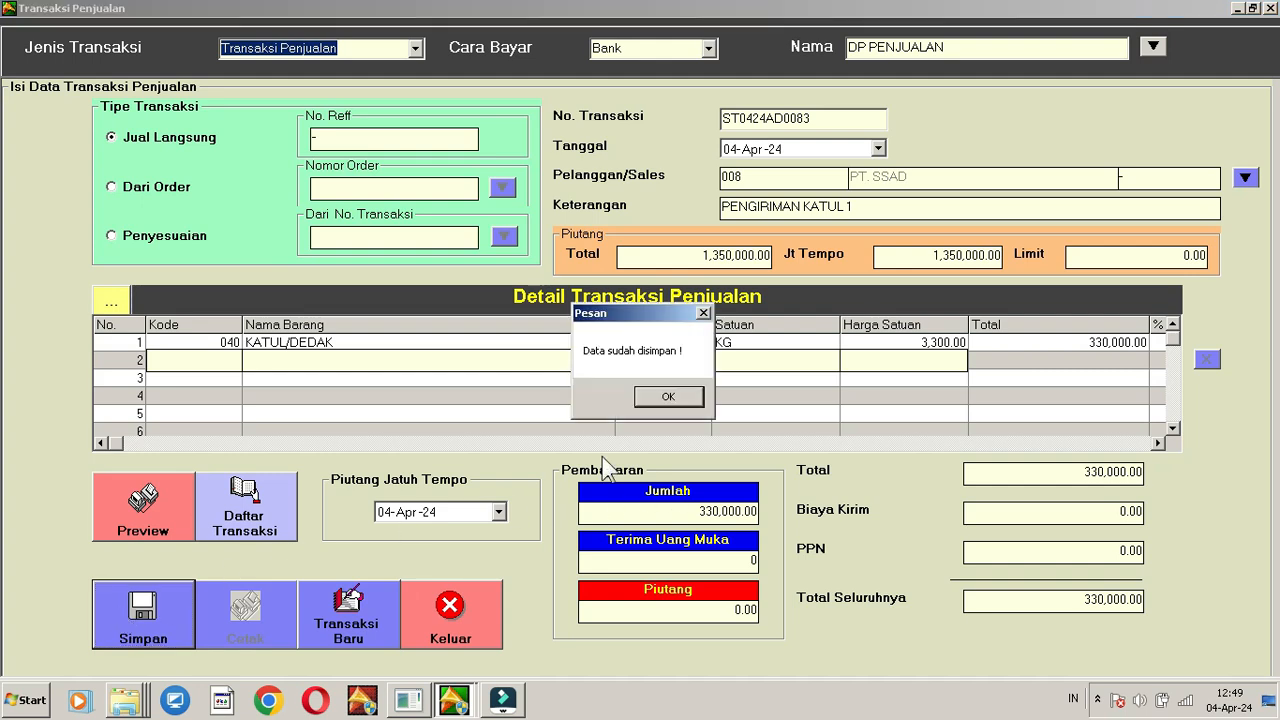
left_click(656, 399)
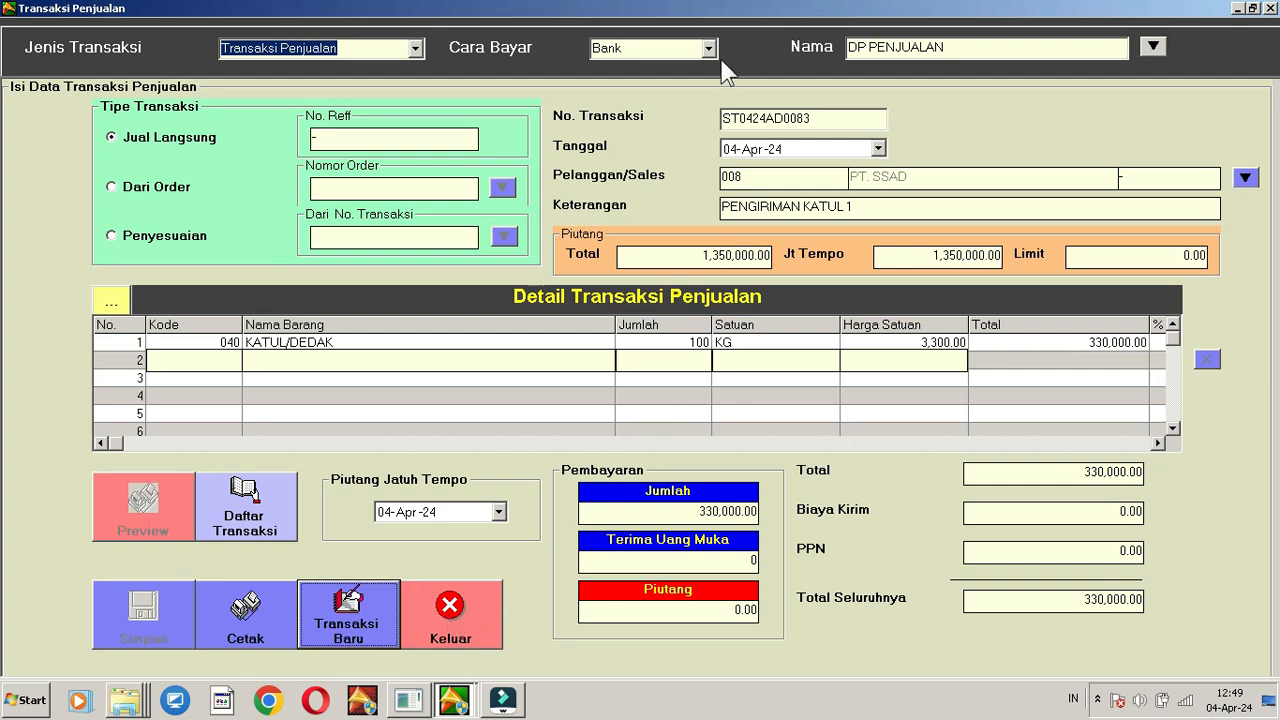
left_click(452, 620)
- Examine the account lines of the DP KATUL PT SSAD journal and the first PENGIRIMAN KATUL 1 journal for ST0424AD0083, and close the journal list
left_click(263, 263)
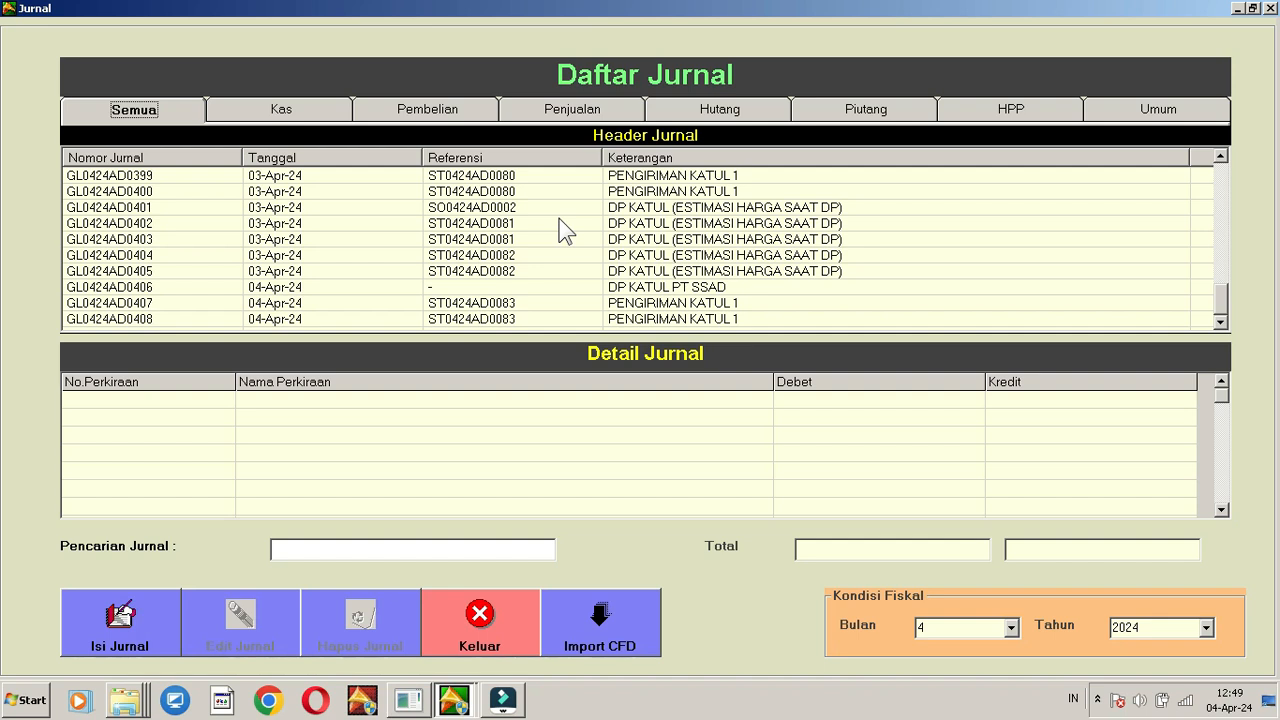
left_click(620, 290)
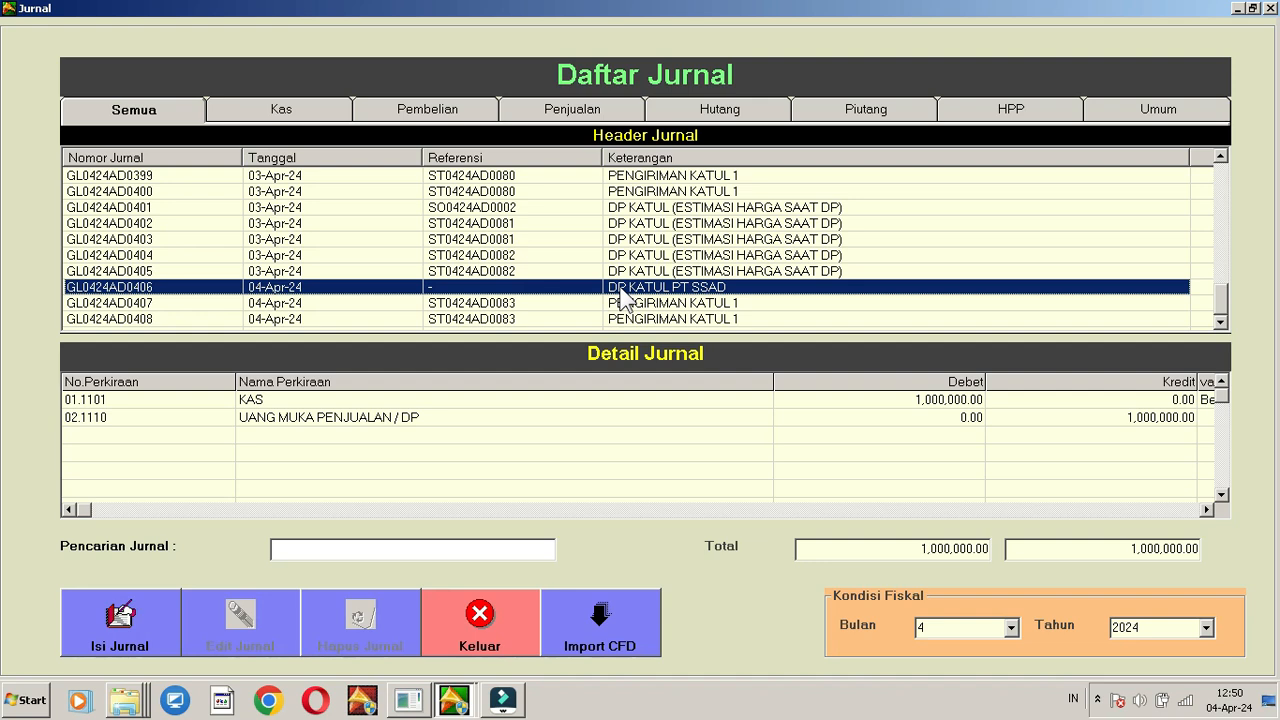
left_click(629, 304)
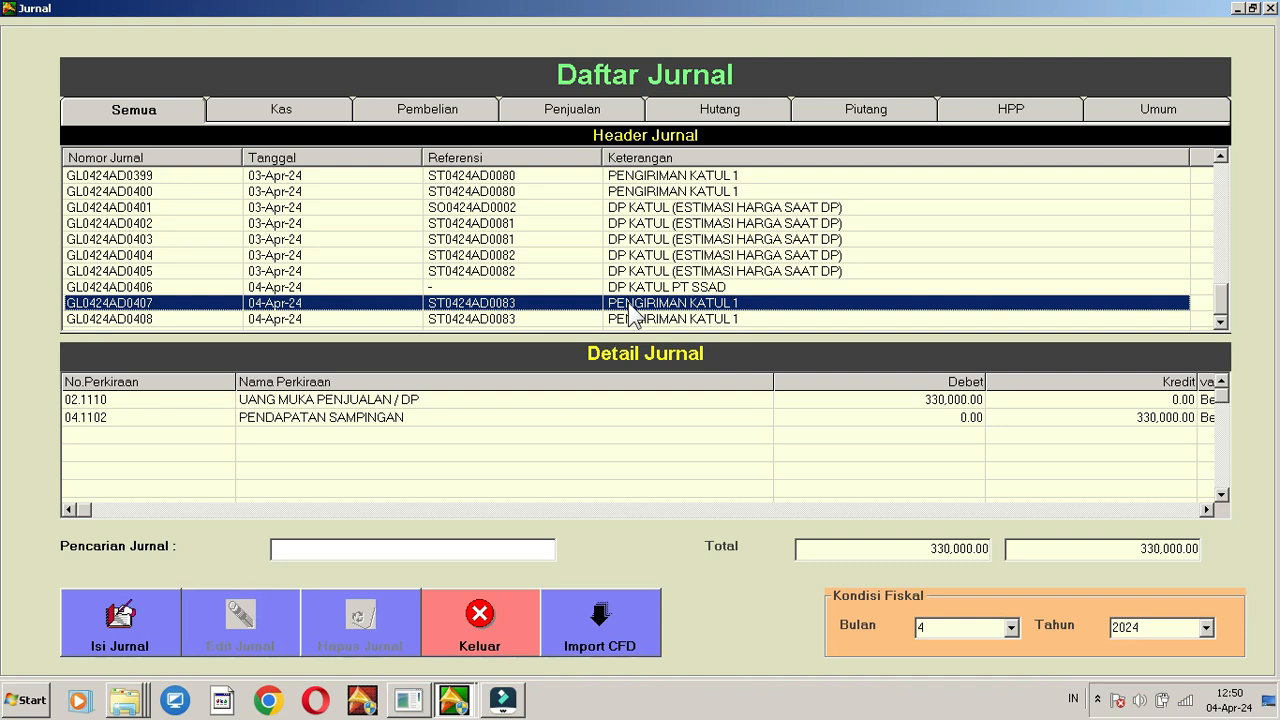
left_click(379, 418)
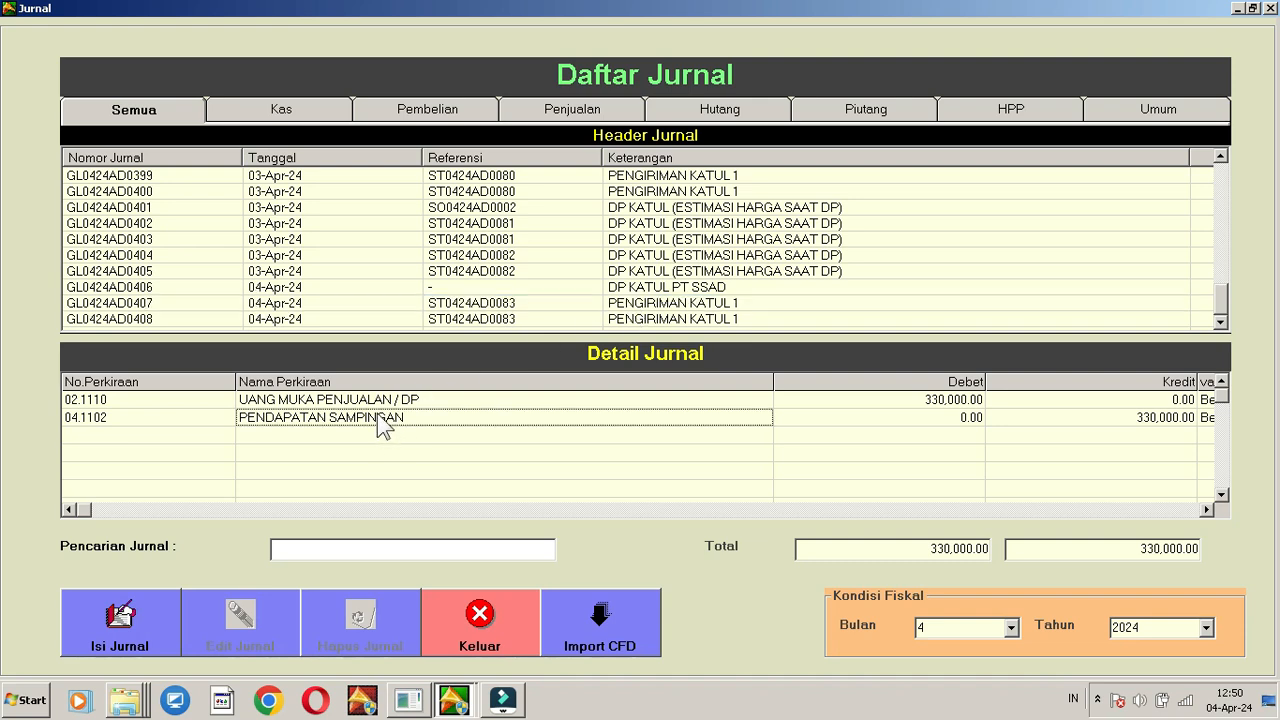
left_click(375, 401)
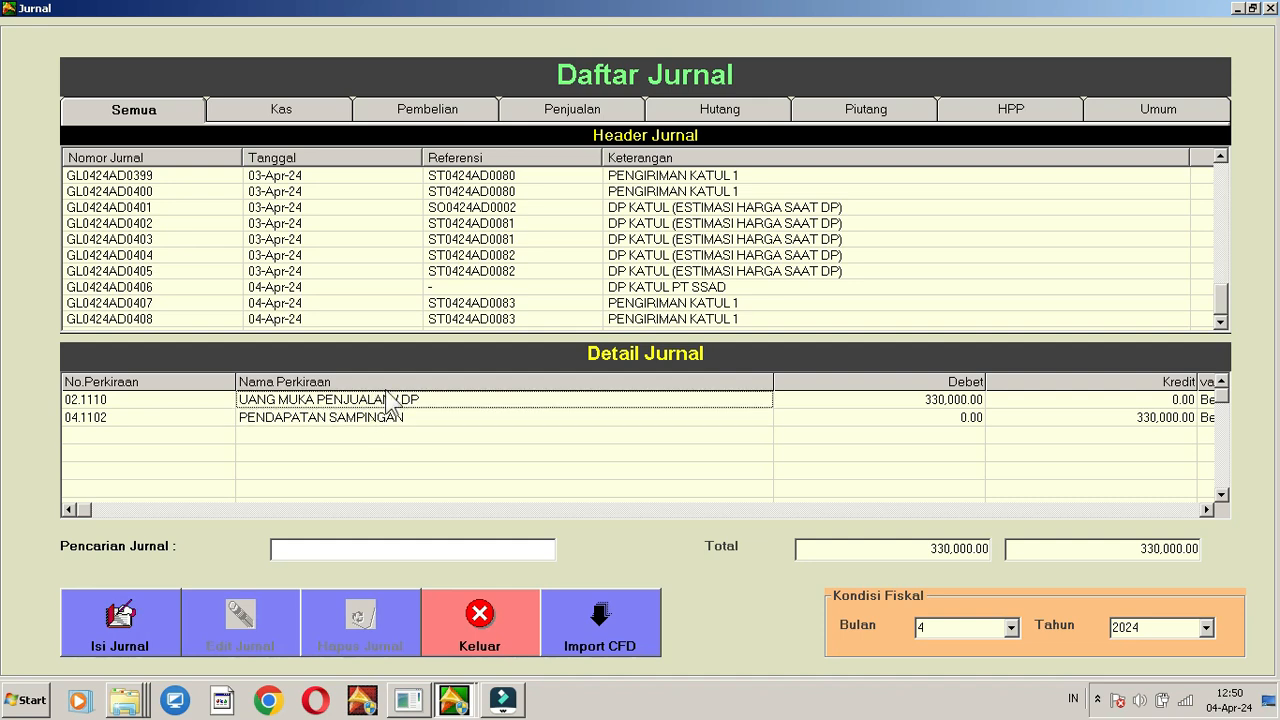
left_click(637, 290)
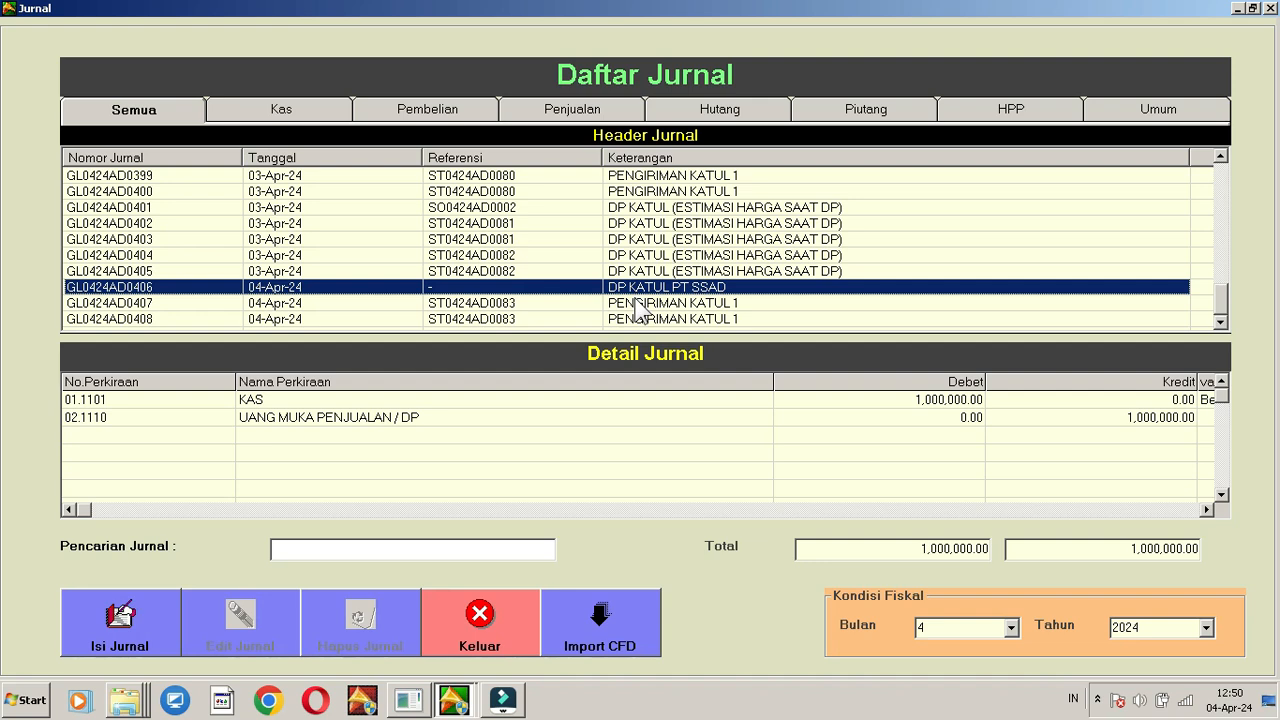
left_click(640, 305)
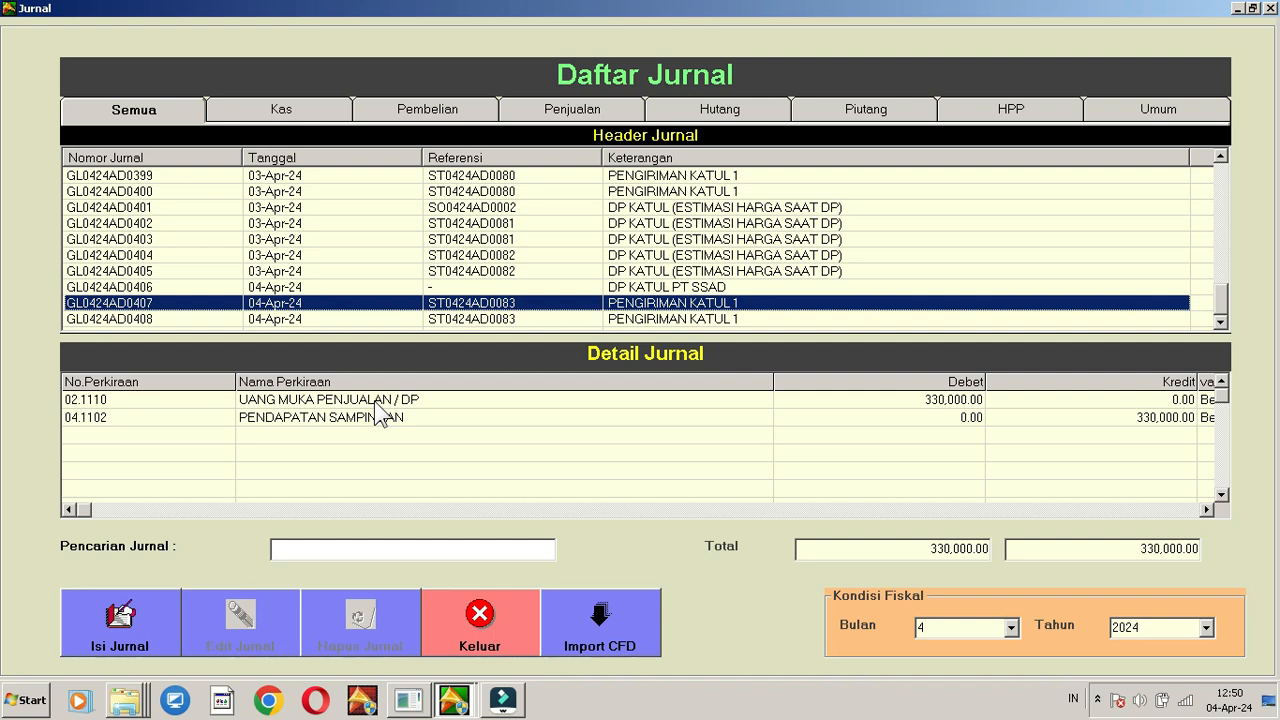
left_click(439, 400)
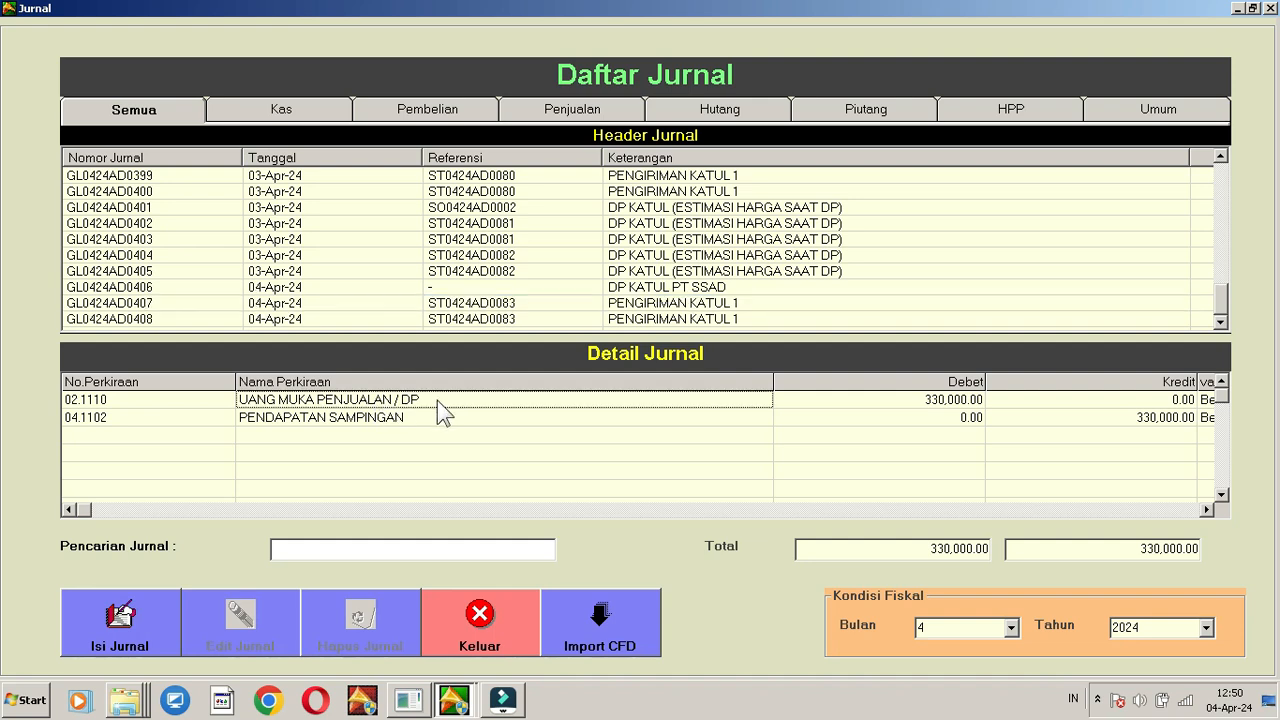
left_click(455, 418)
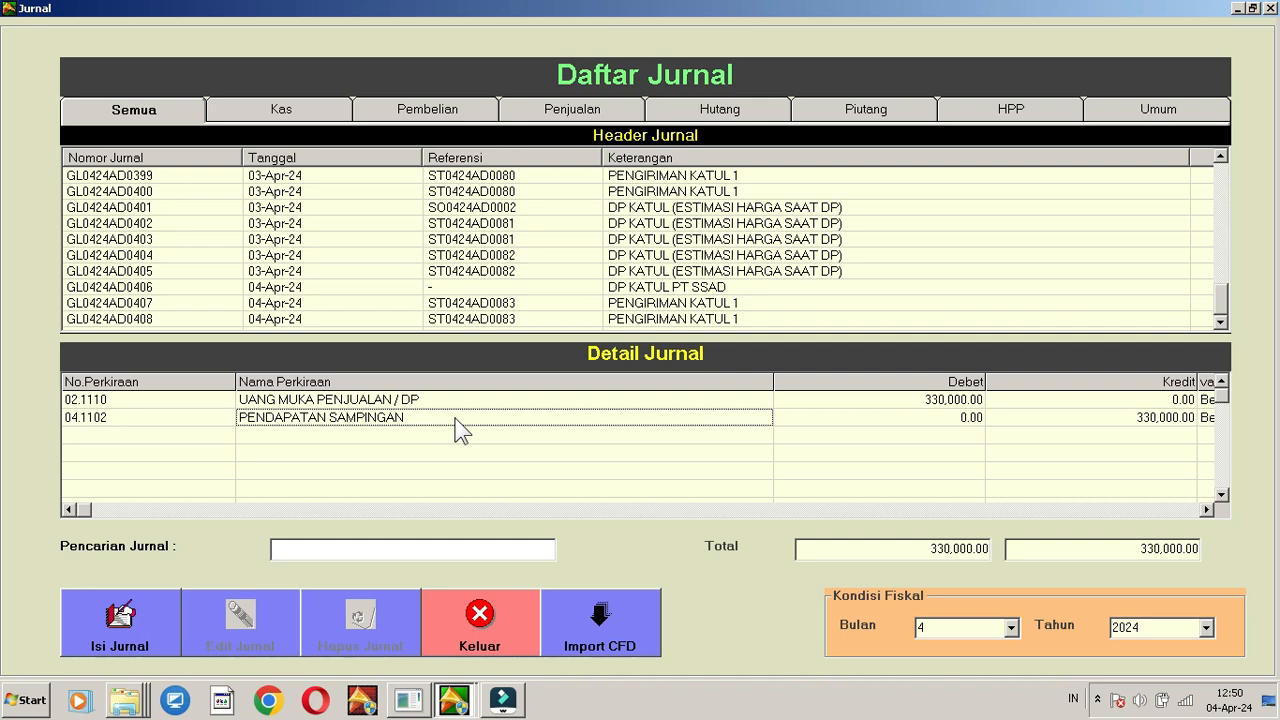
left_click(482, 630)
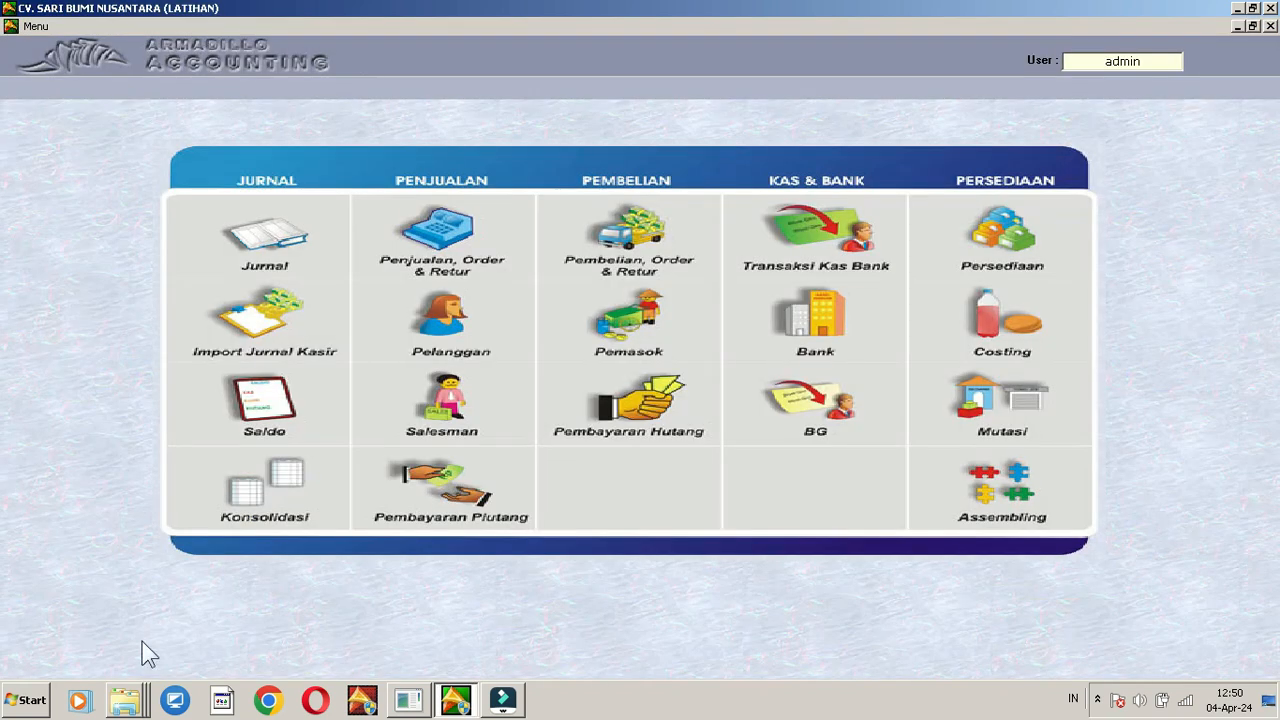
- Switch to Microsoft Excel 2010 with a blank workbook and enter "PT SSAD" in cell A3
left_click(26, 705)
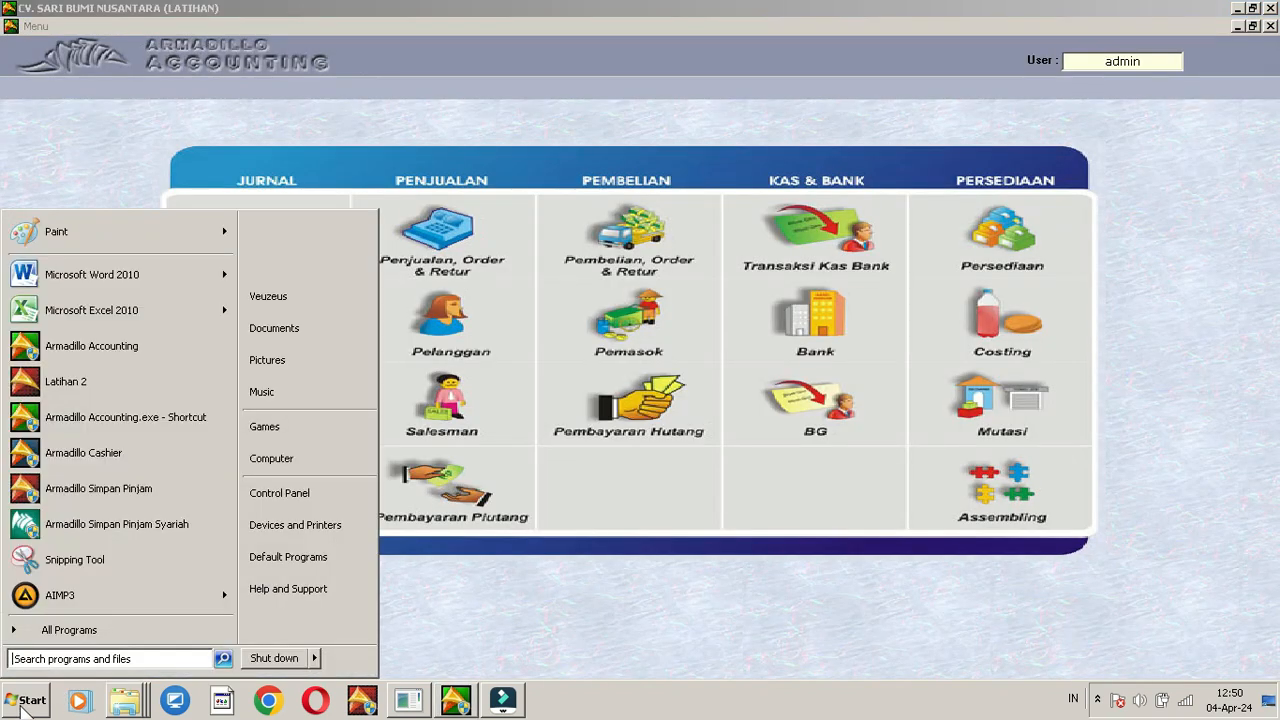
left_click(124, 310)
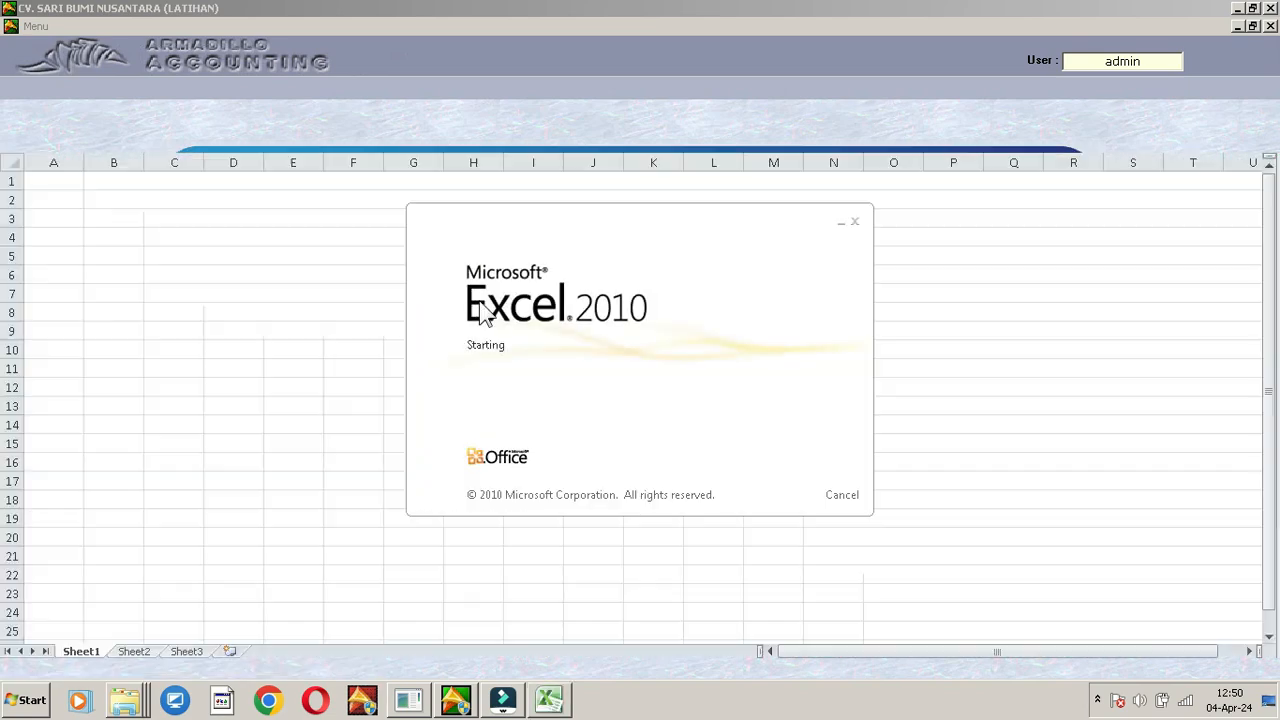
left_click(63, 216)
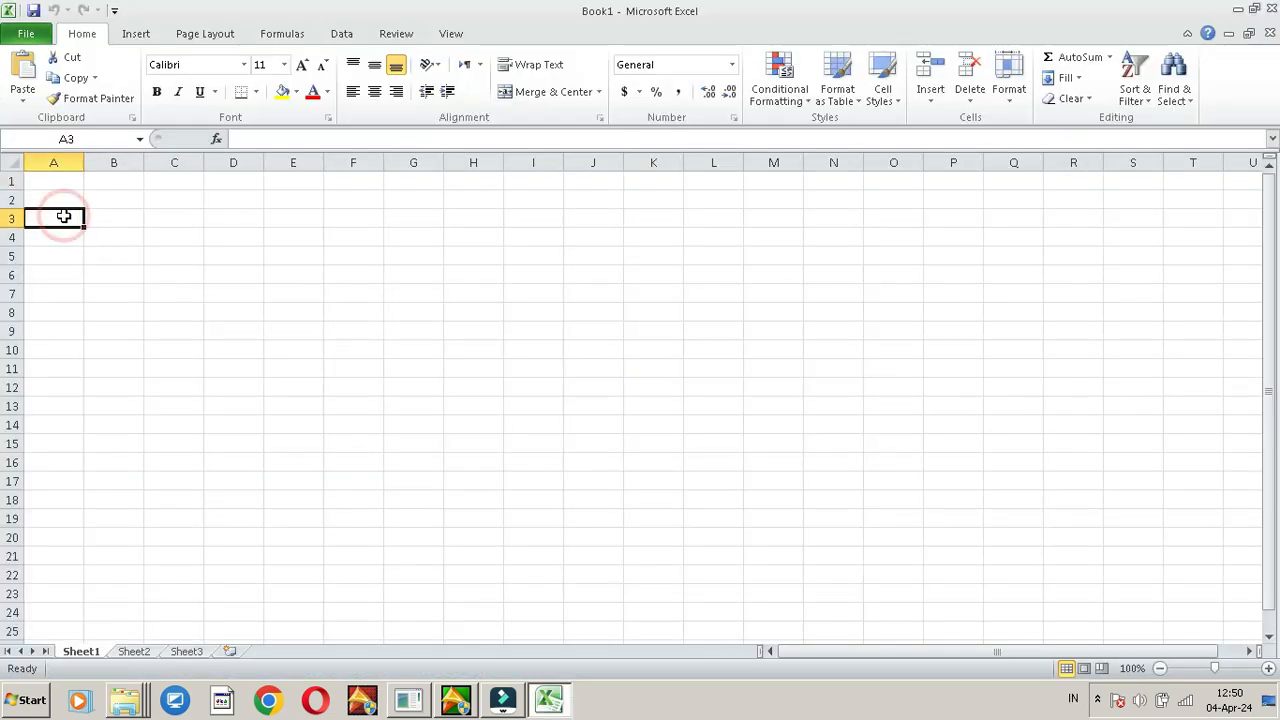
type("PT")
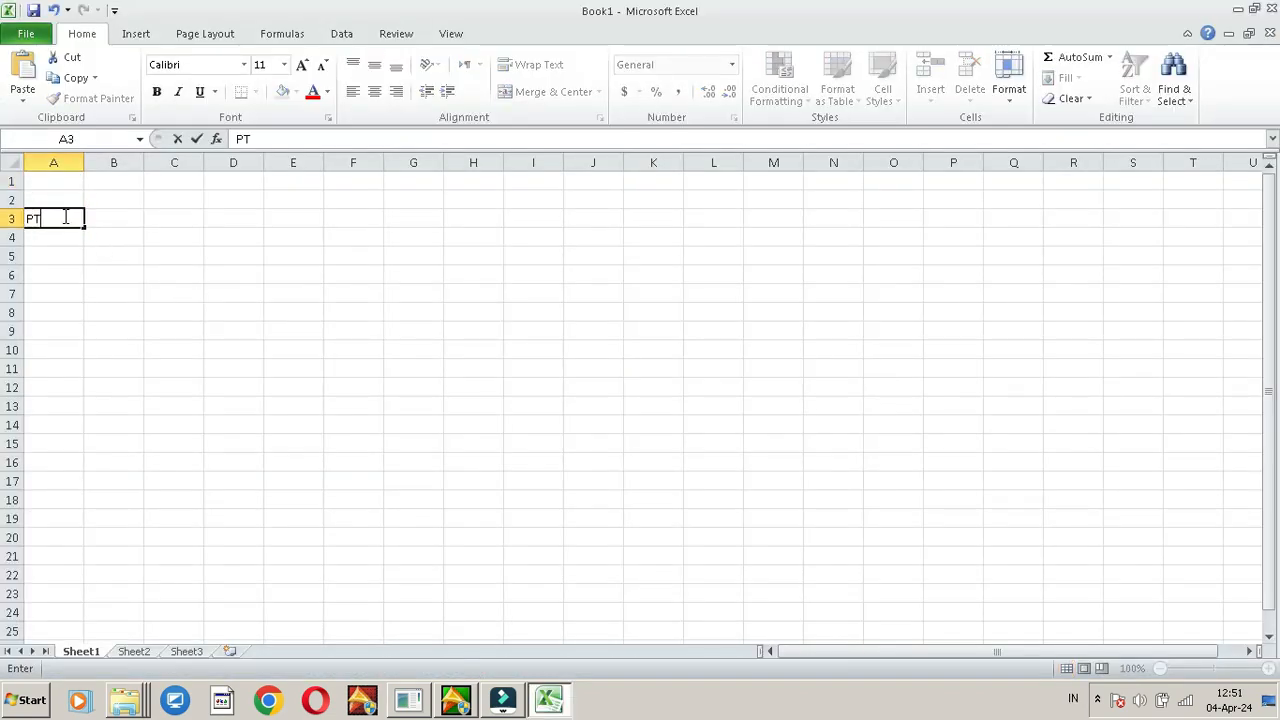
type(" SSAD")
key("Return")
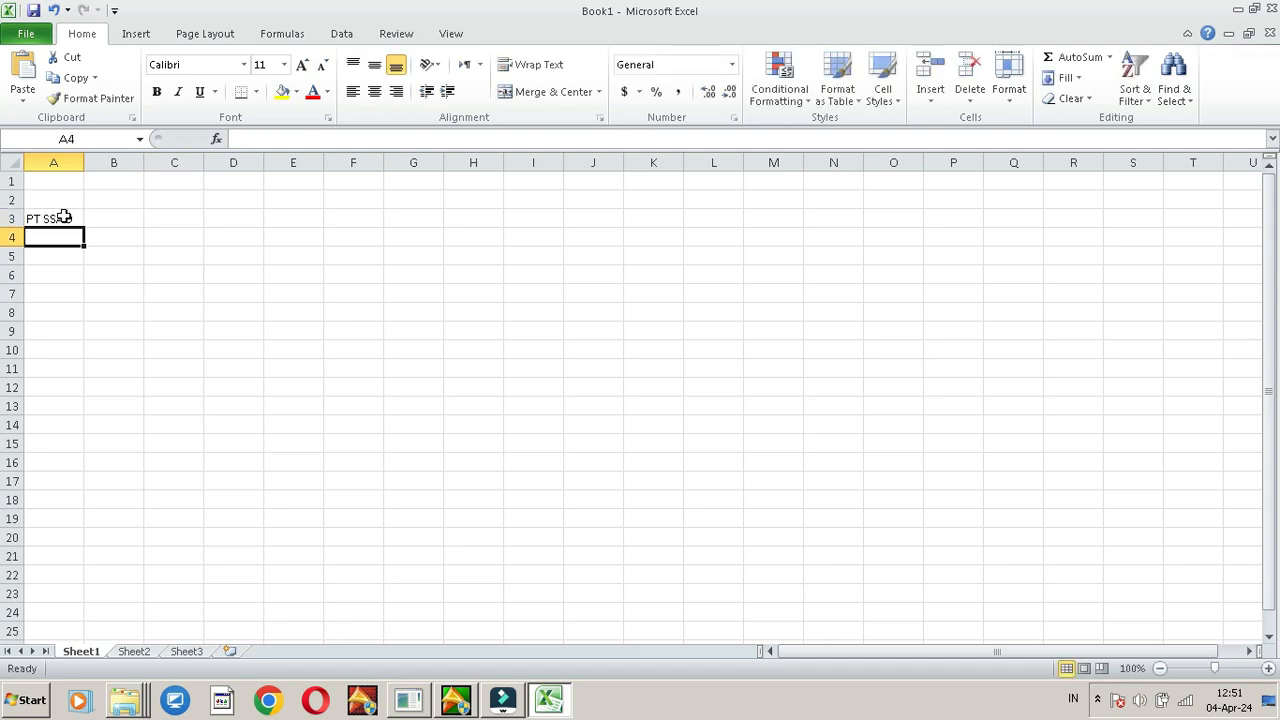
- Enter the down payment amount 1000000 in cell A4 below the customer name, and reselect cell A3
type("1000000")
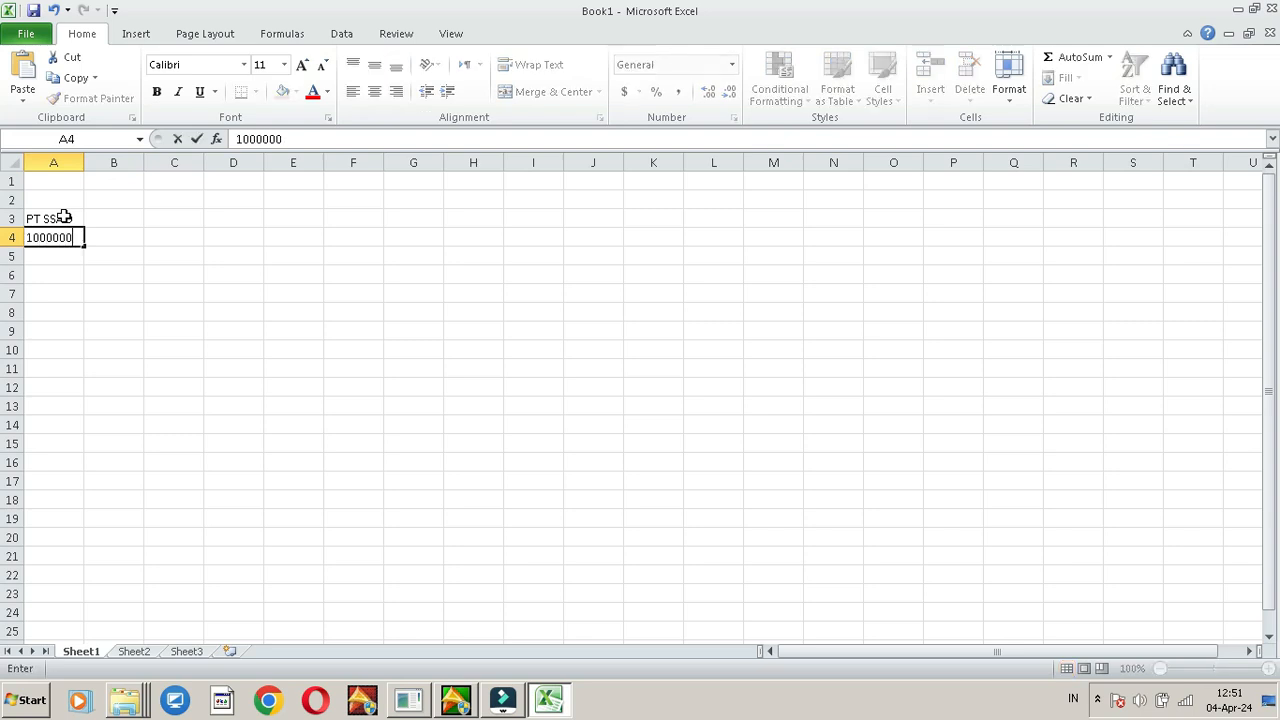
key("Return")
key("Up")
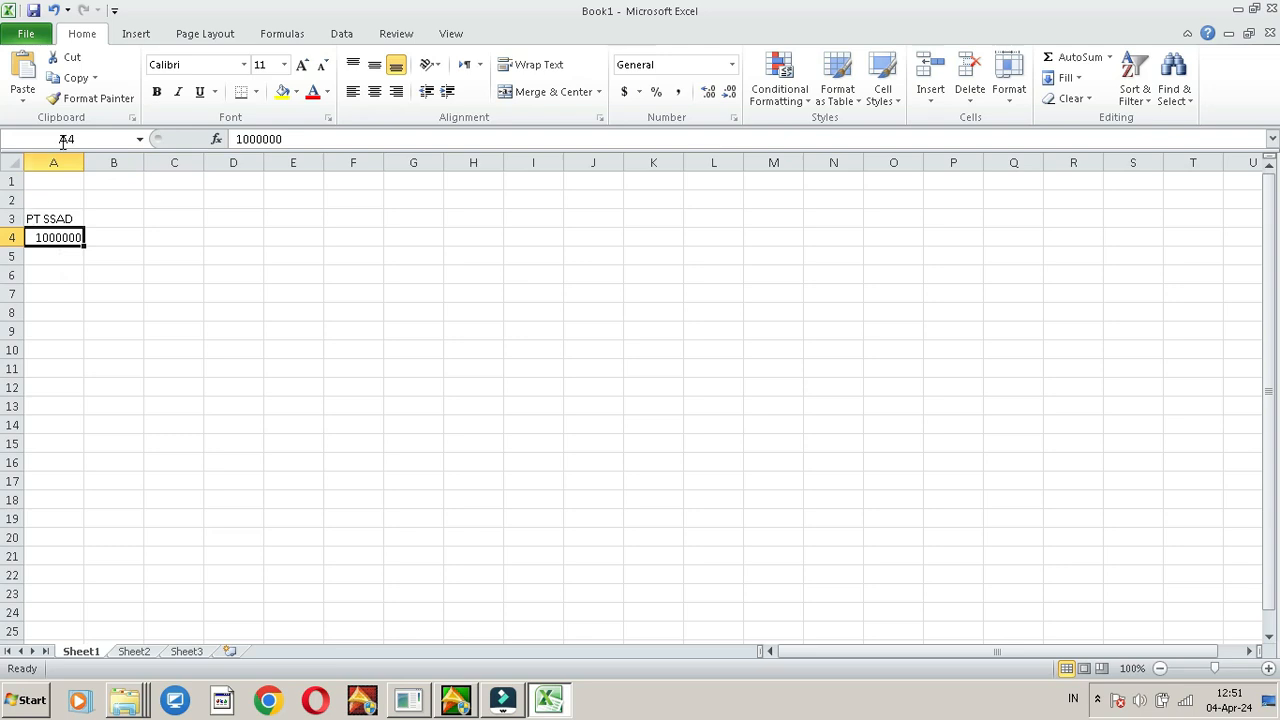
left_click(54, 219)
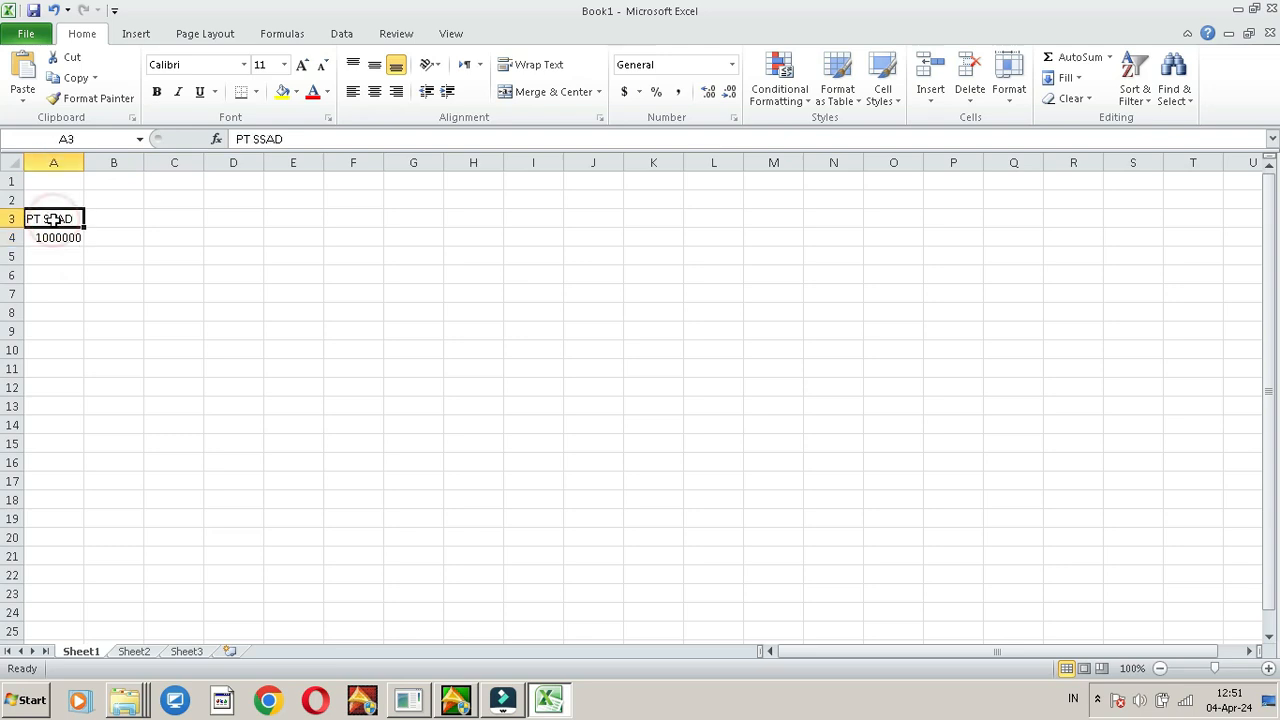
- Move the customer name and down payment amount from cells A3:A4 to B3:B4
key("shift+Down")
key("ctrl+c")
key("Right")
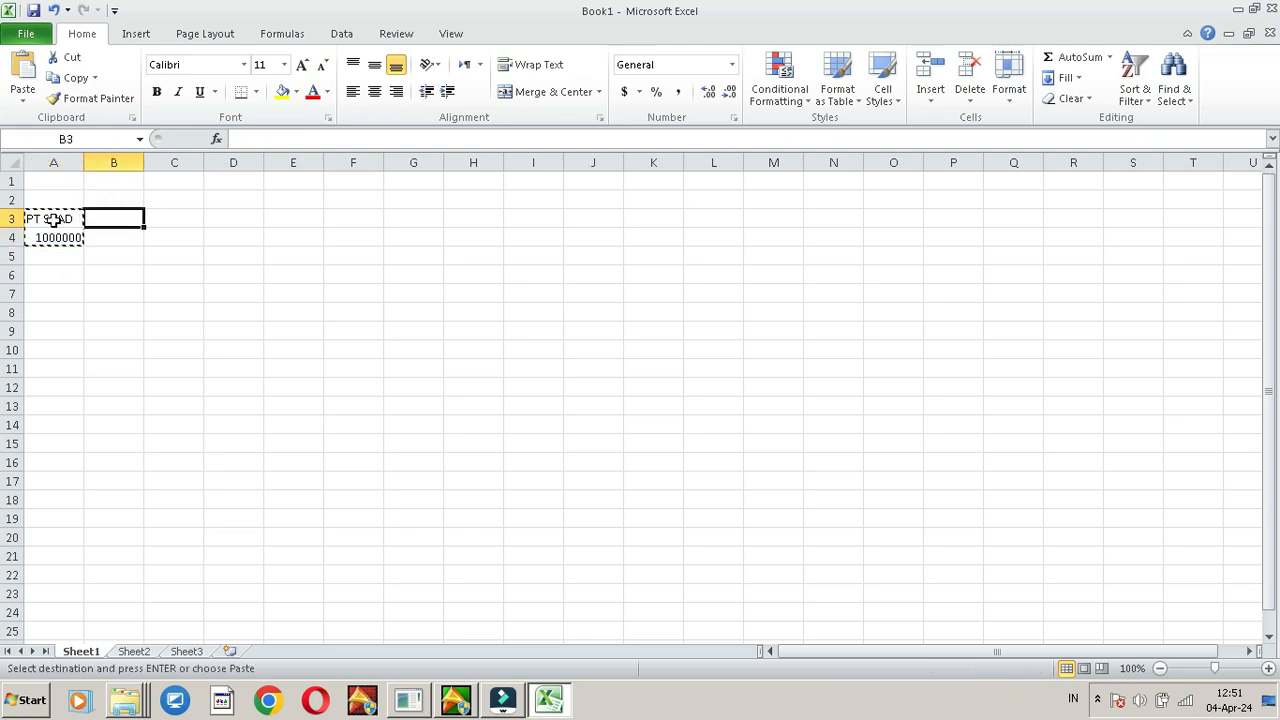
key("ctrl+v")
- Label cell A4 "DP 04 APR 2024" and fit column A's width to the text
key("Left")
key("Down")
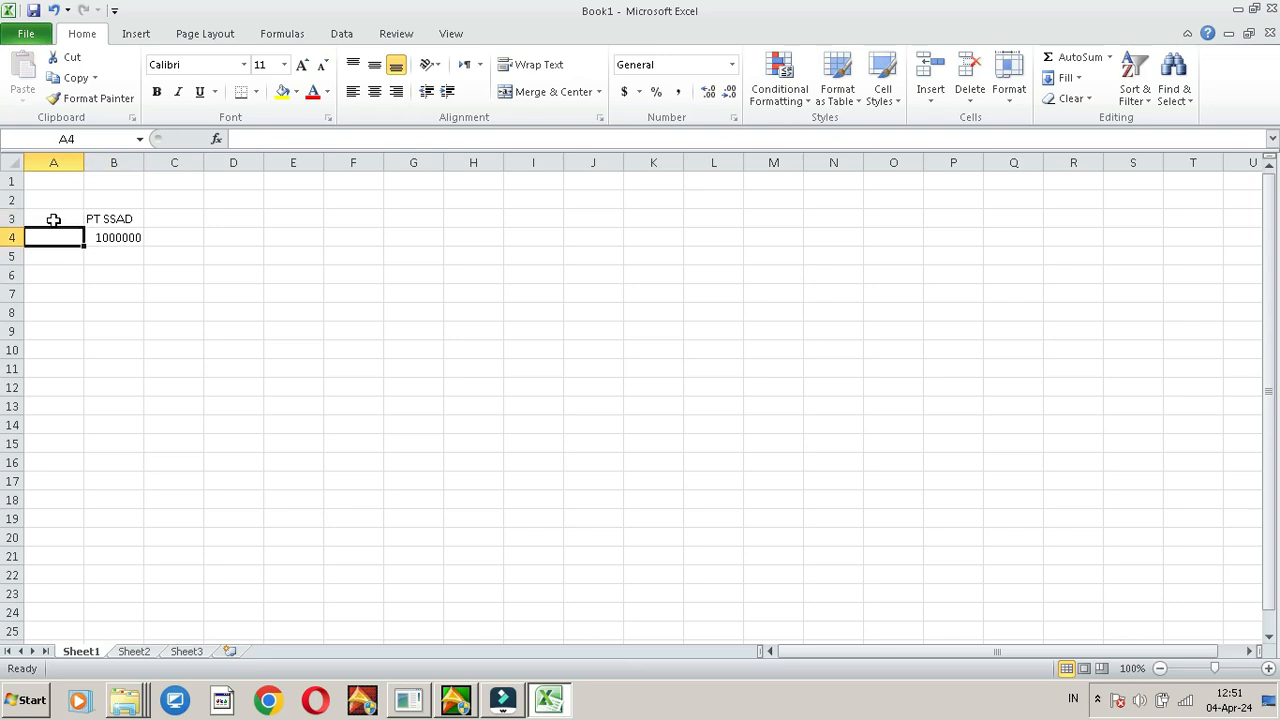
type("DP")
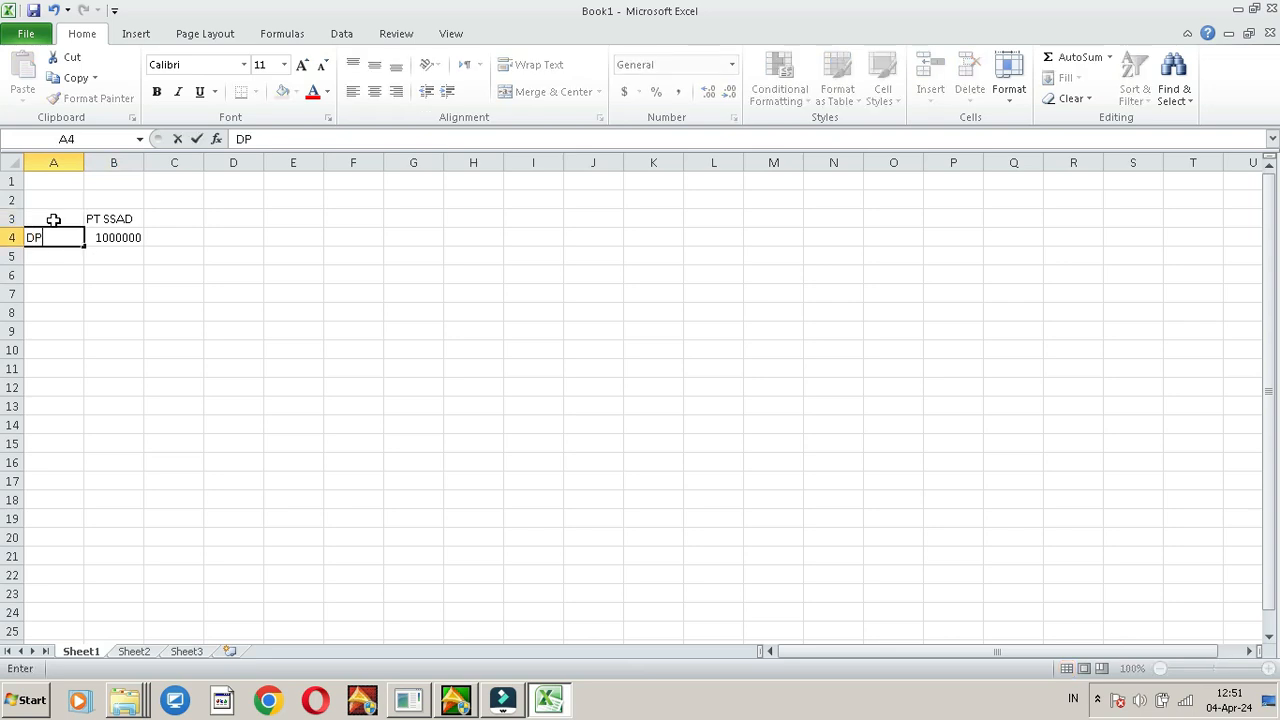
type(" 04 APR 2024")
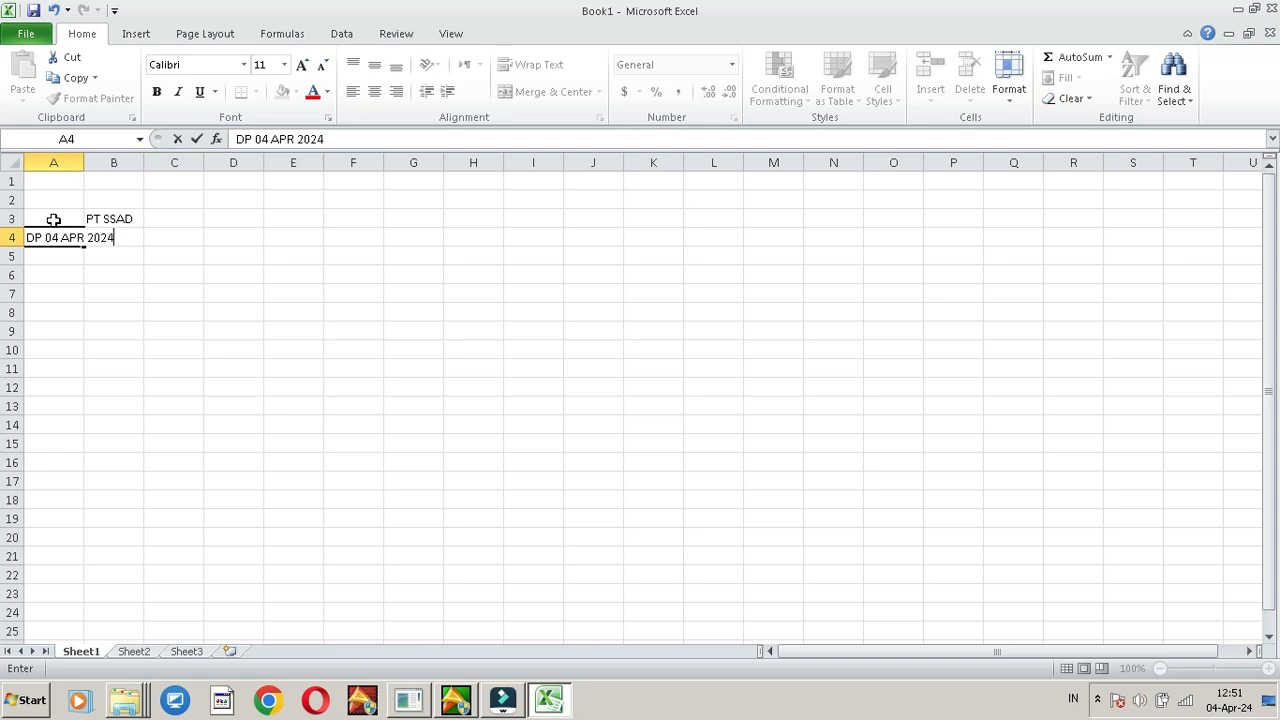
key("Return")
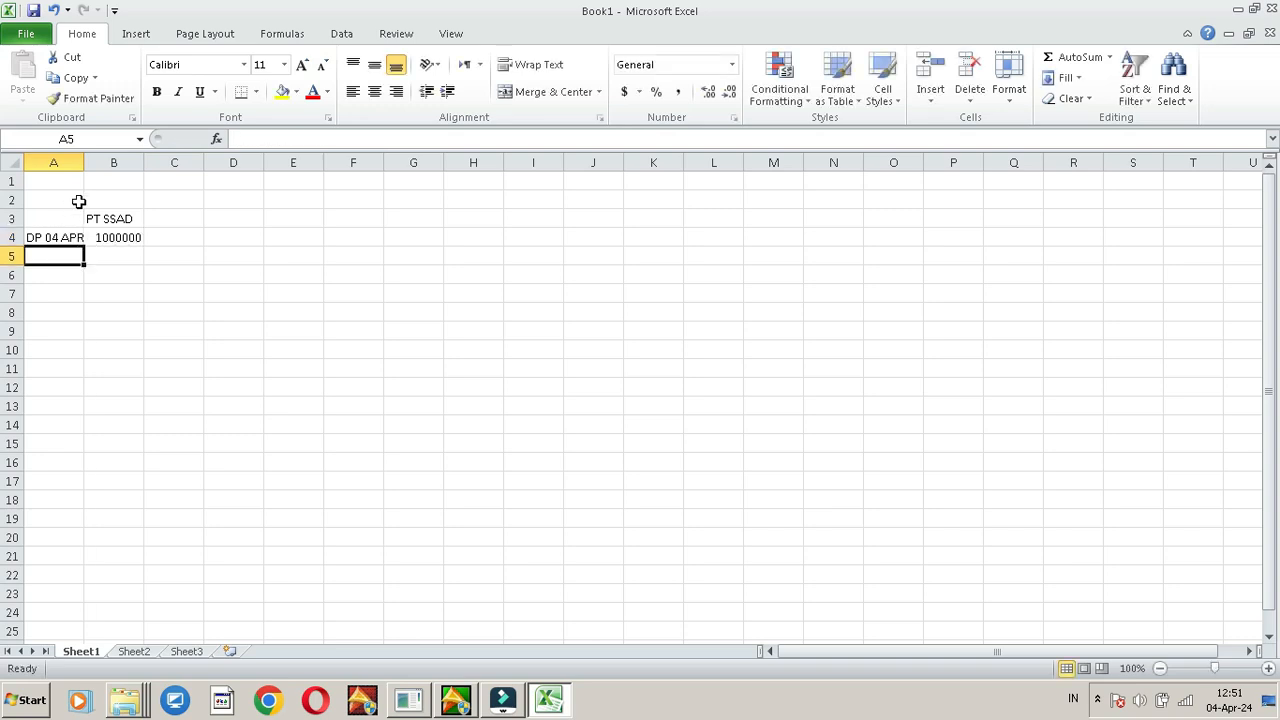
left_click_drag(85, 162, 85, 162)
double_click(85, 162)
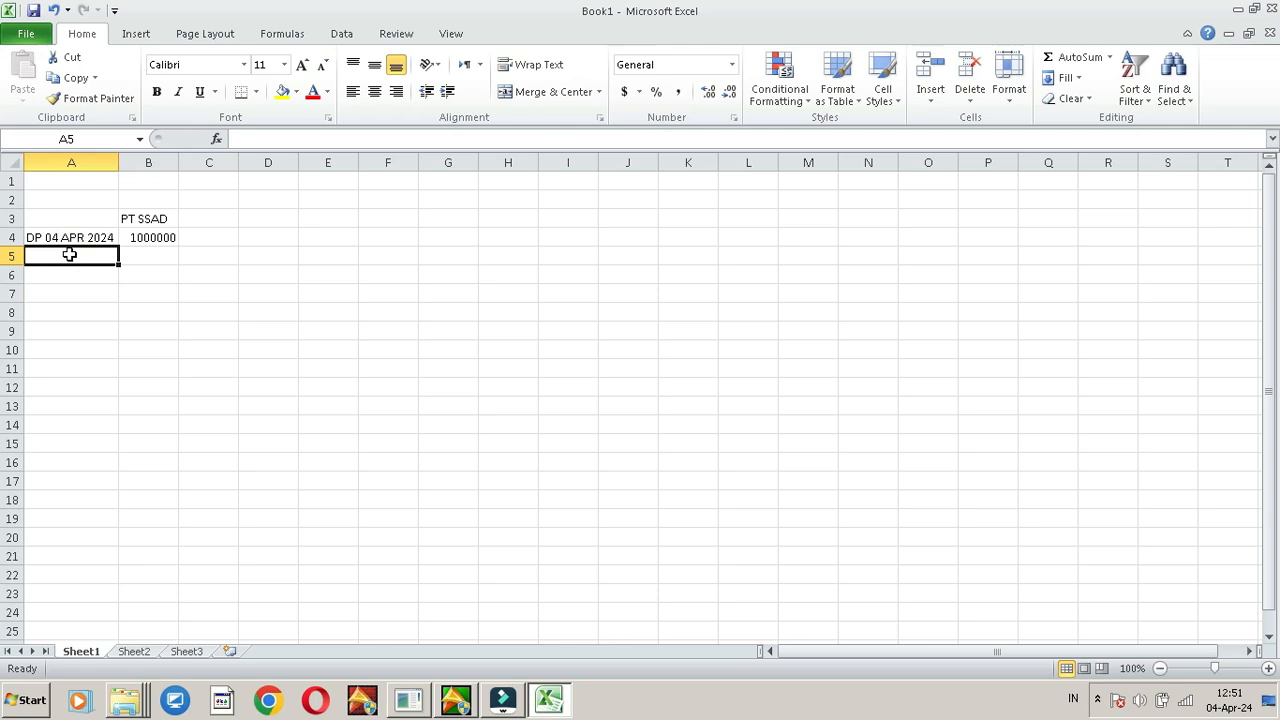
- Enter "KIRIM 1" in cell A5 and its amount 330000 in cell B5
type("KRI")
key("BackSpace")
key("BackSpace")
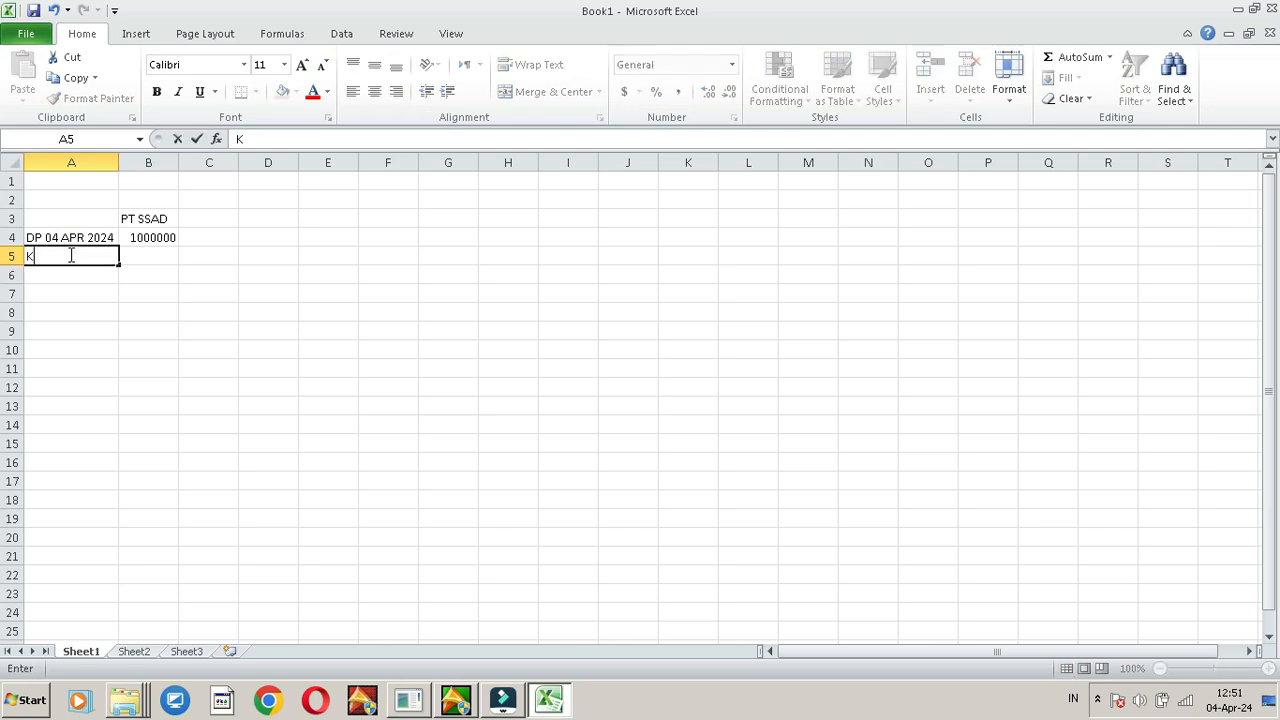
type("IRIM 1")
key("Return")
key("Right")
key("Up")
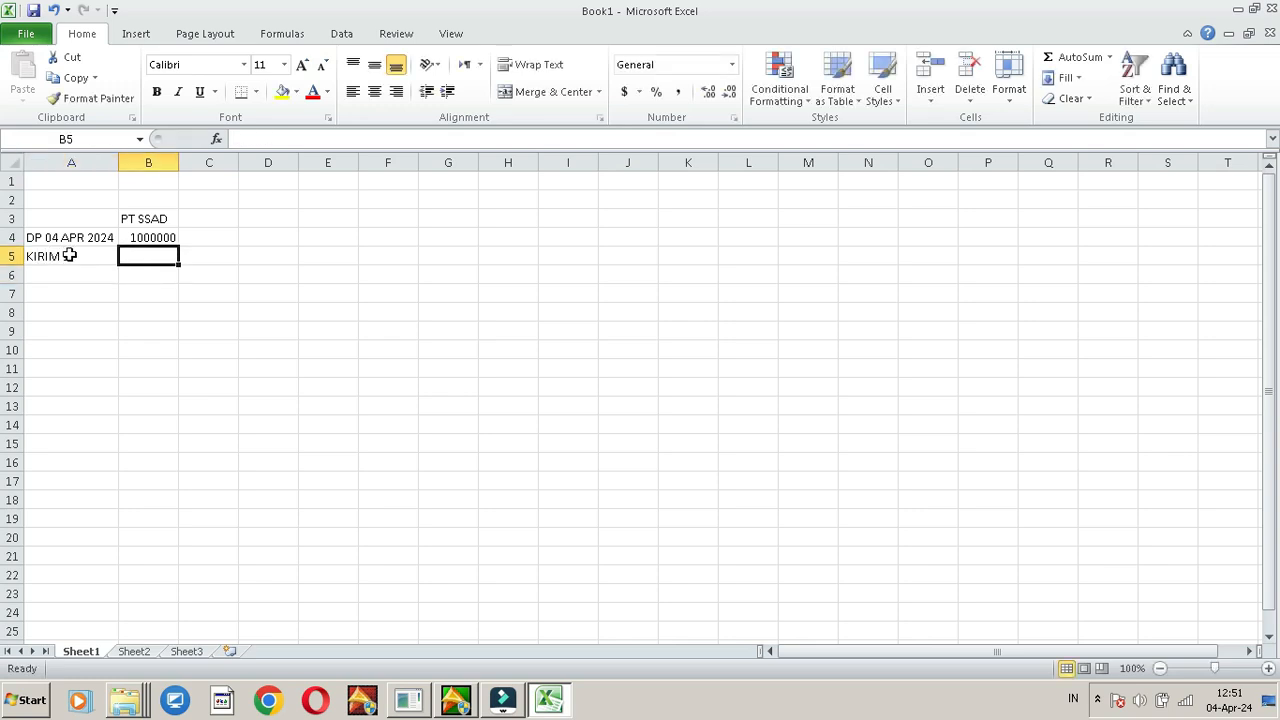
type("330")
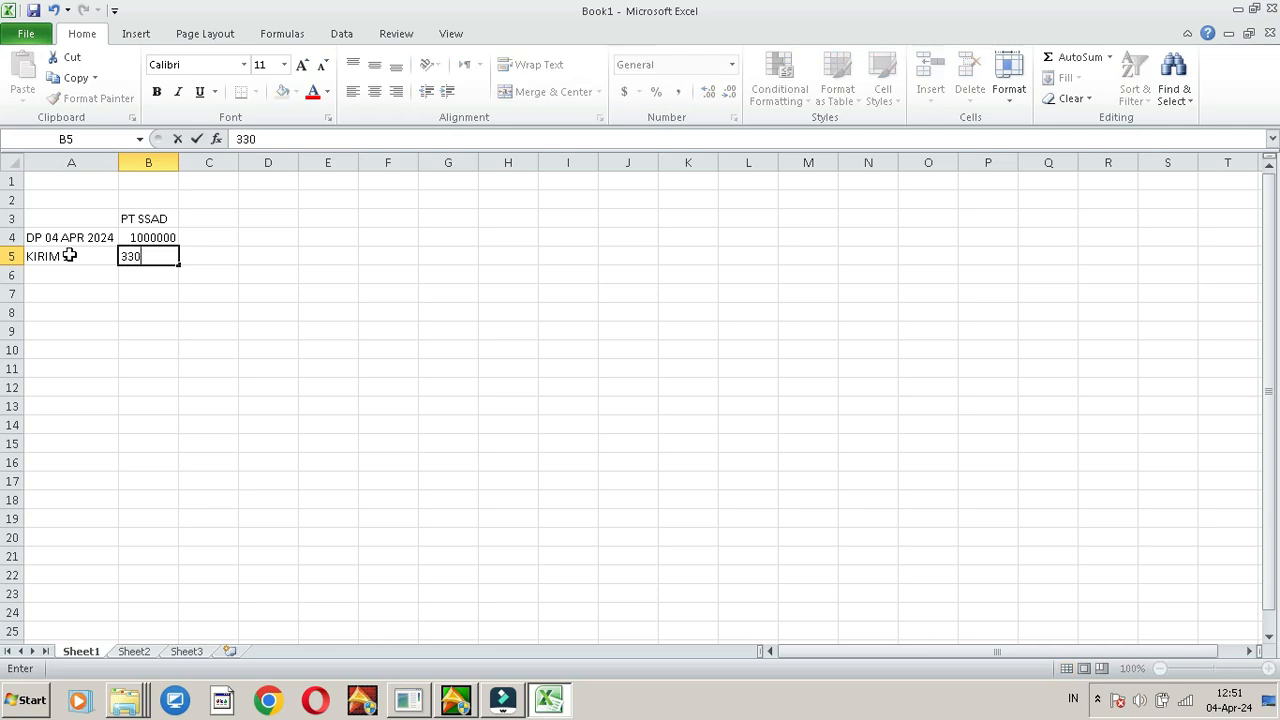
type("0000")
key("Return")
- Add the heading "SALDO AKHIR" in cell C3 and fit column C's width to it
left_click(214, 219)
type("SALDO")
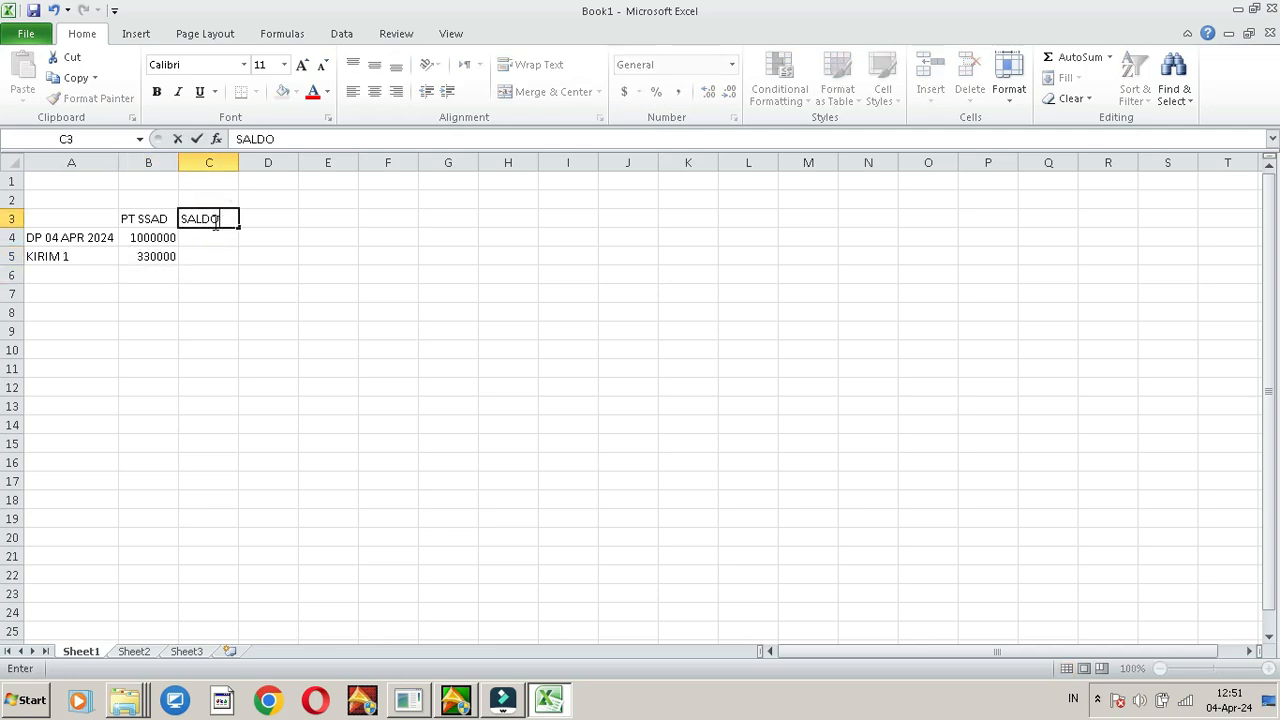
type(" AKHIR")
key("Return")
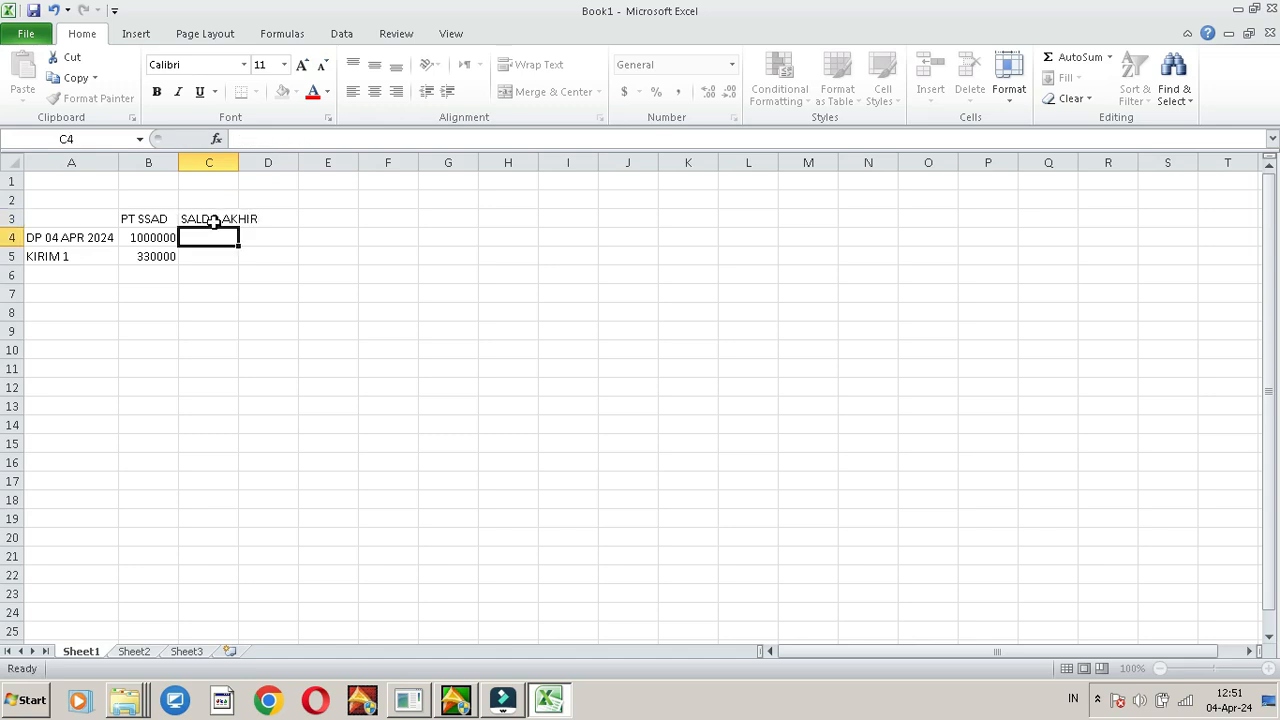
left_click(215, 216)
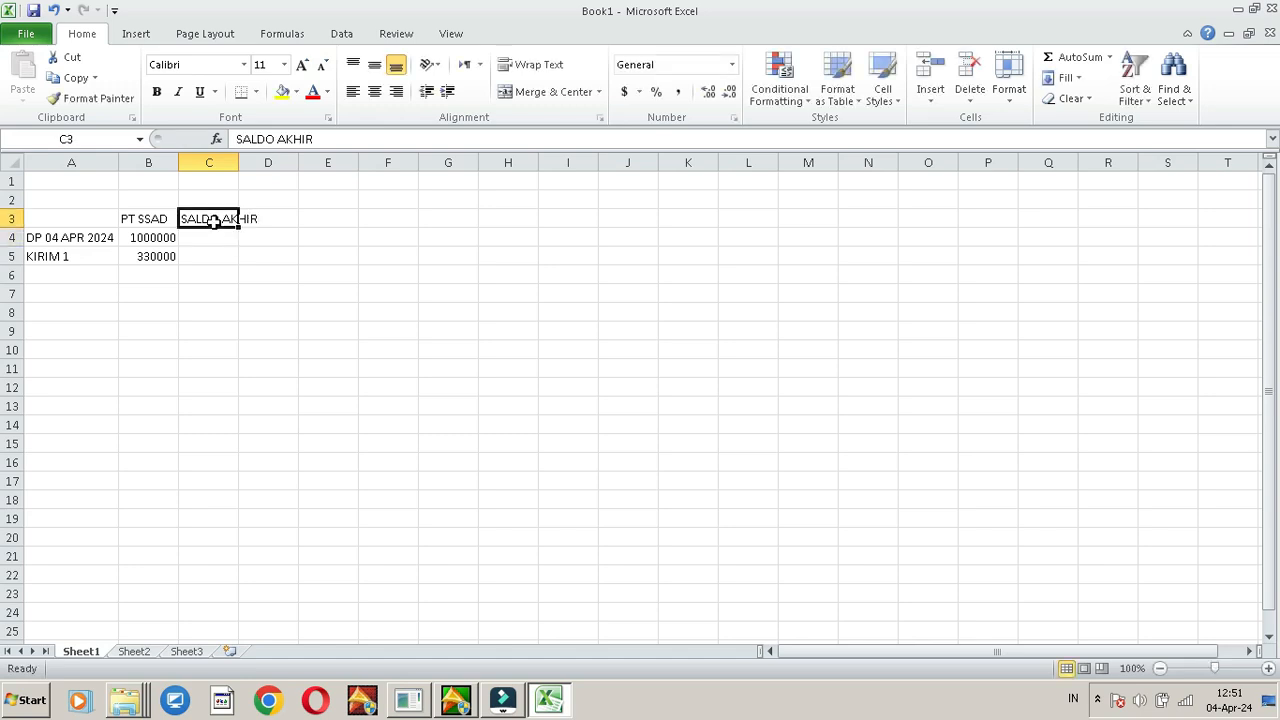
double_click(238, 168)
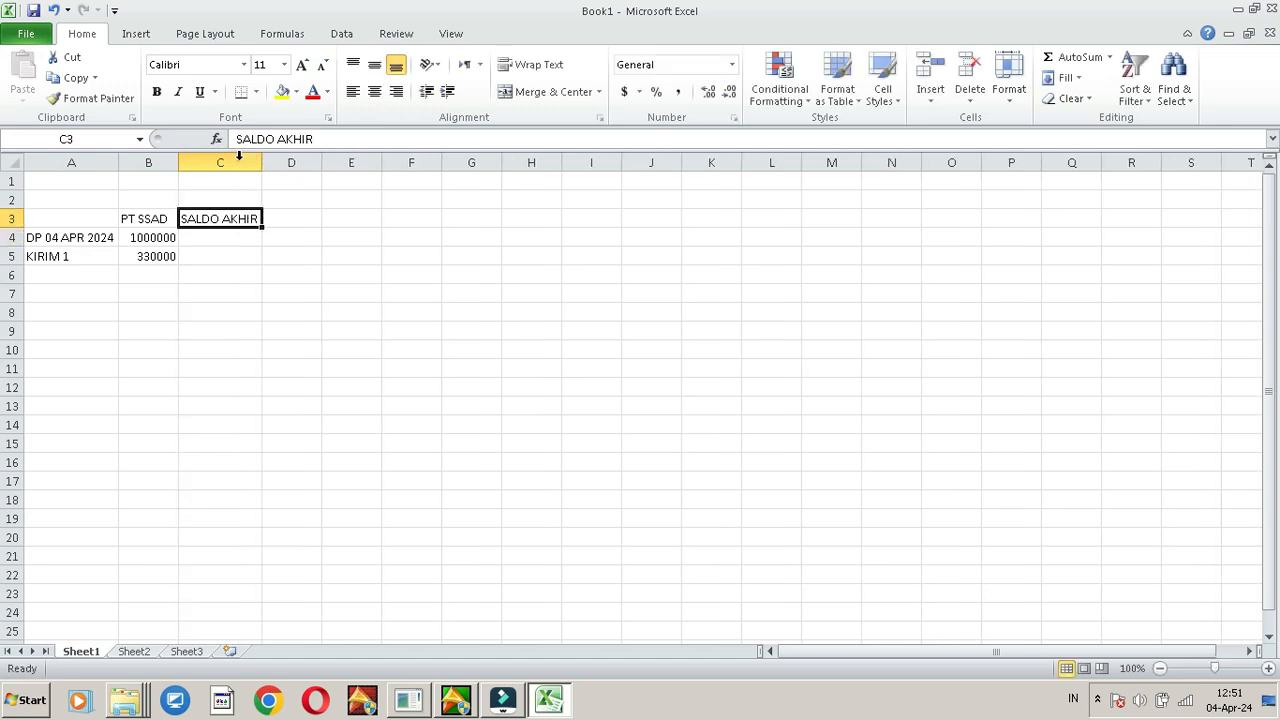
- Enter the closing balances 1000000 in cell C4 and 670000 in cell C5
left_click(226, 238)
type("1000000")
key("Return")
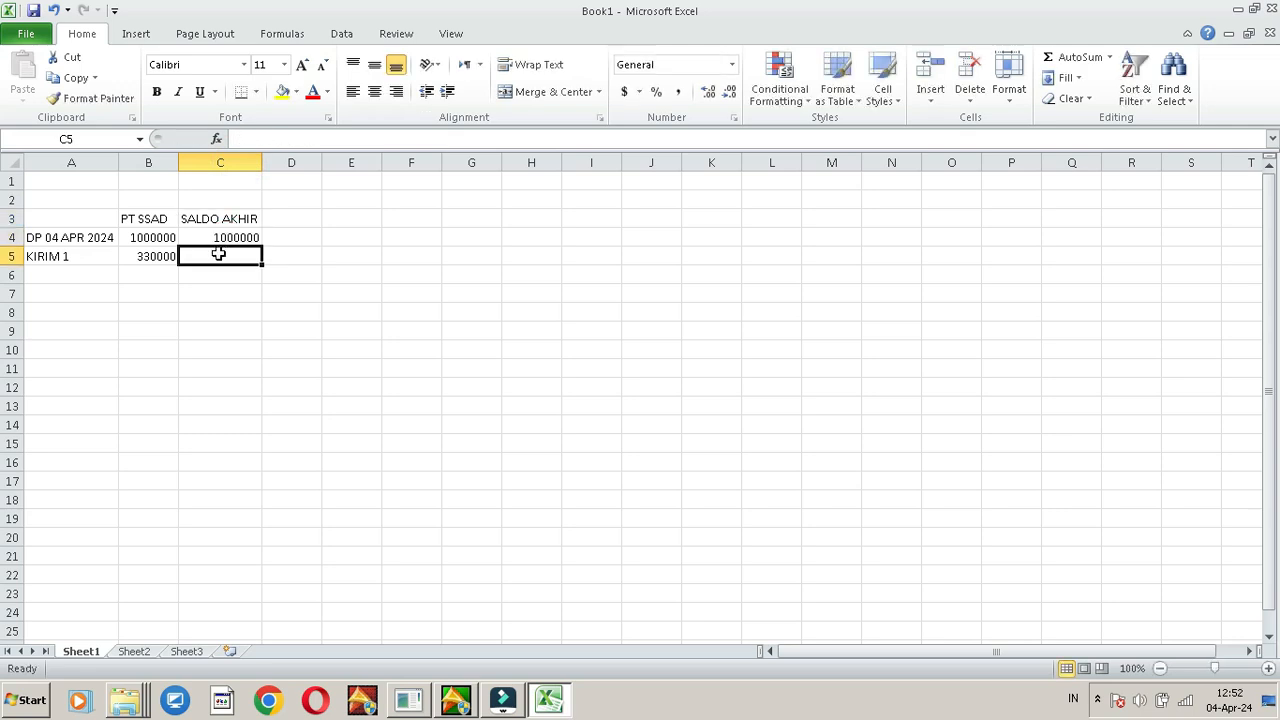
left_click(227, 237)
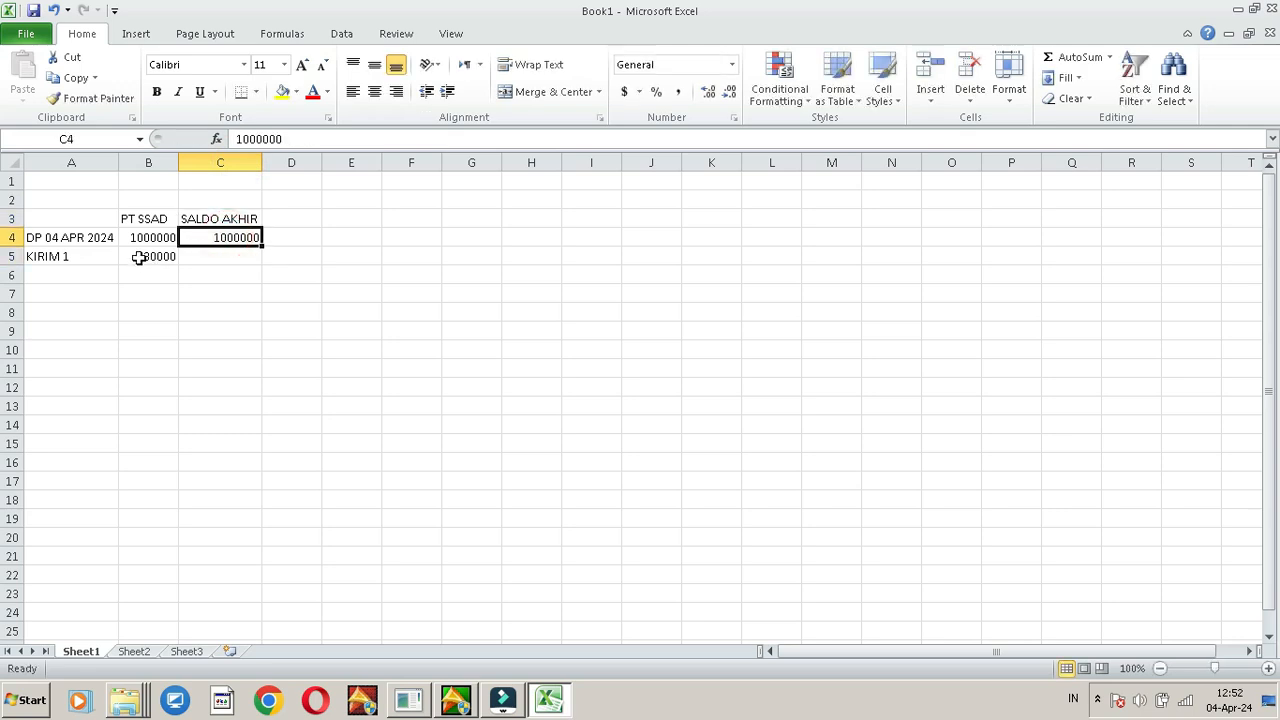
left_click(139, 257)
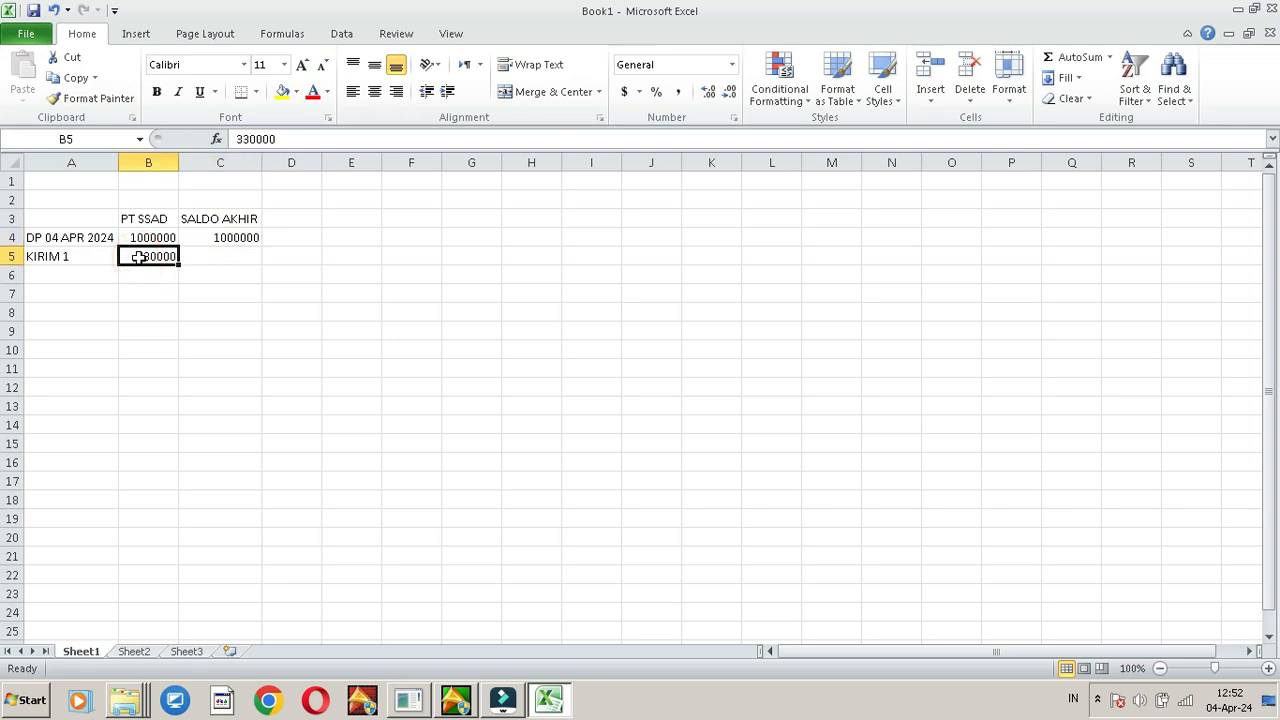
left_click(218, 255)
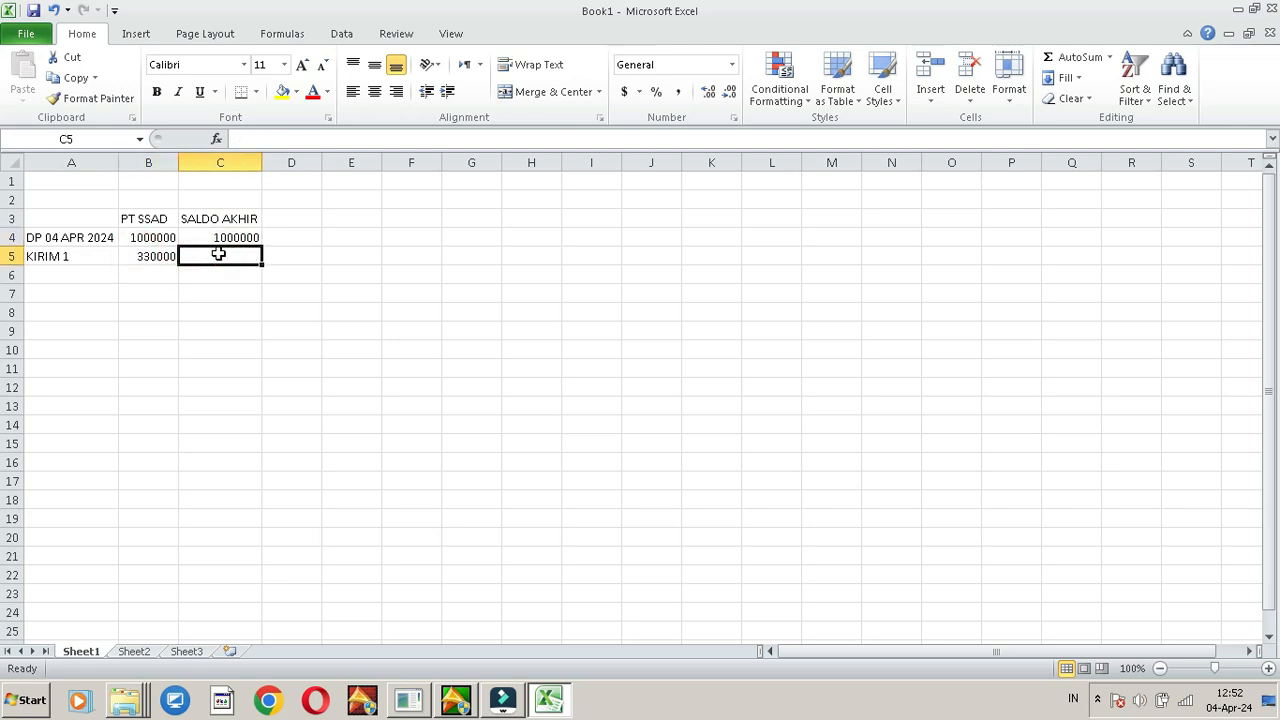
type("670000")
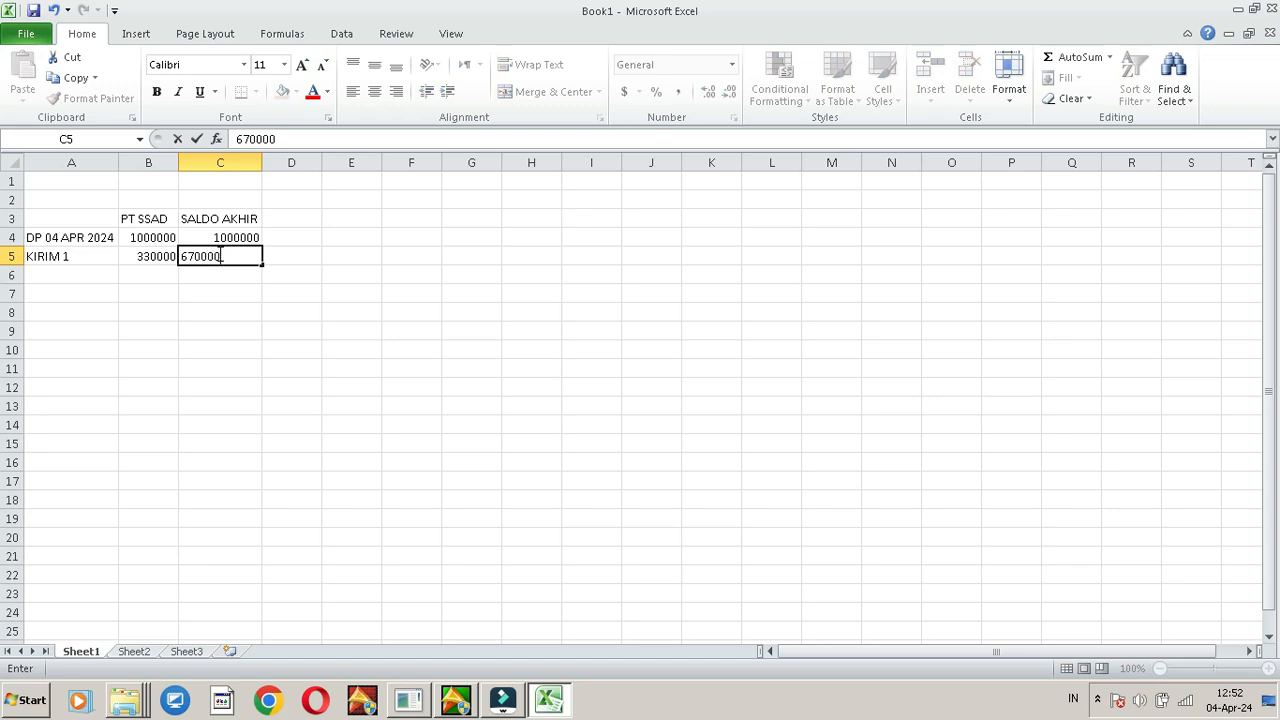
key("Return")
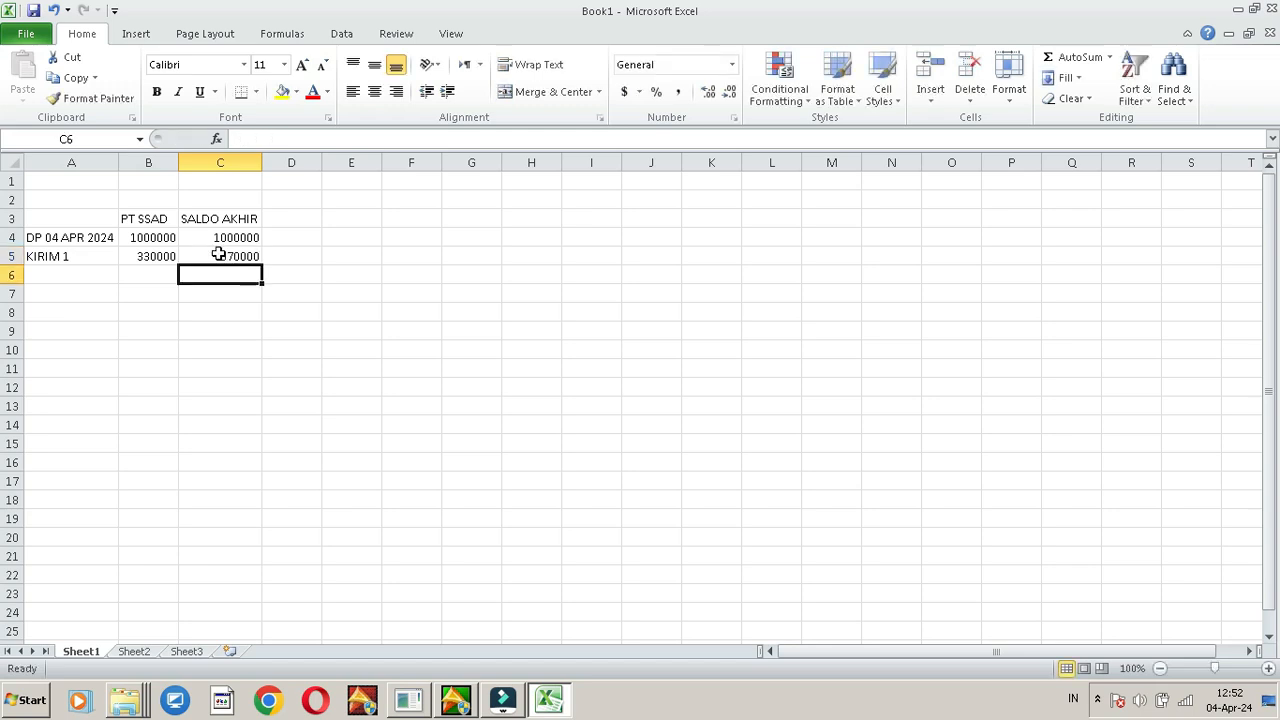
- Insert a blank column before the PT SSAD column
left_click(83, 256)
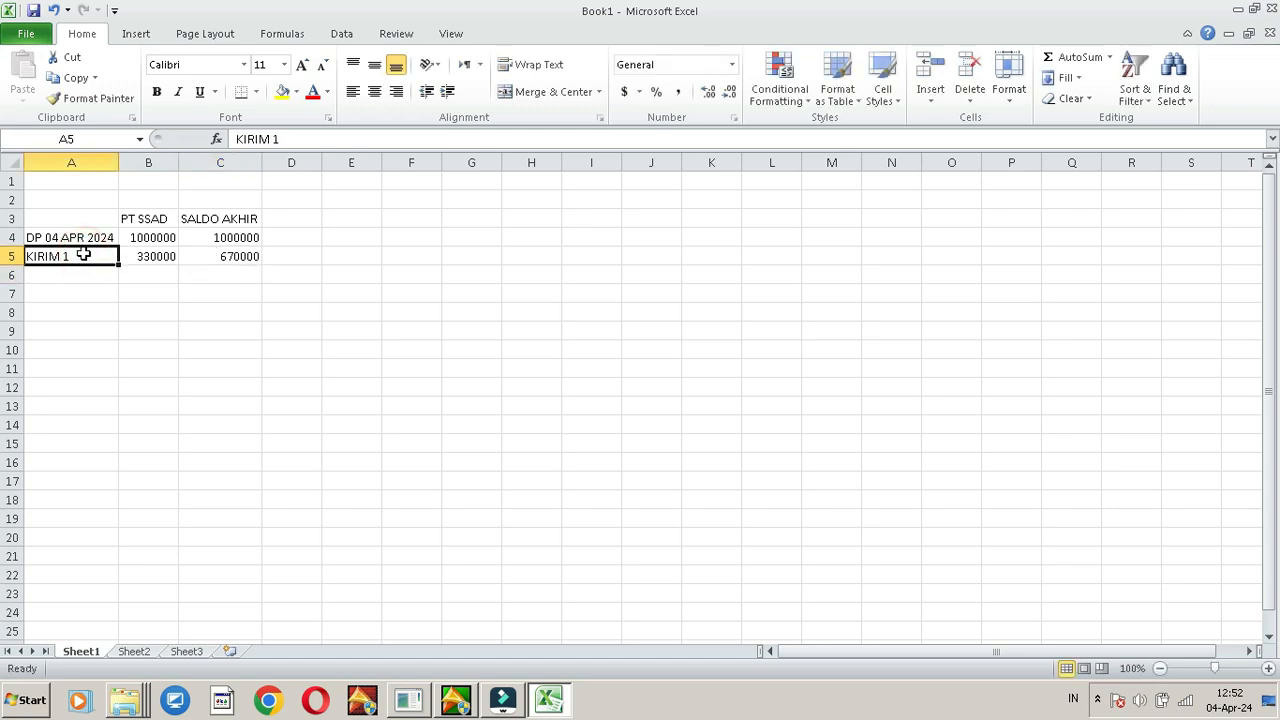
right_click(137, 162)
left_click(183, 290)
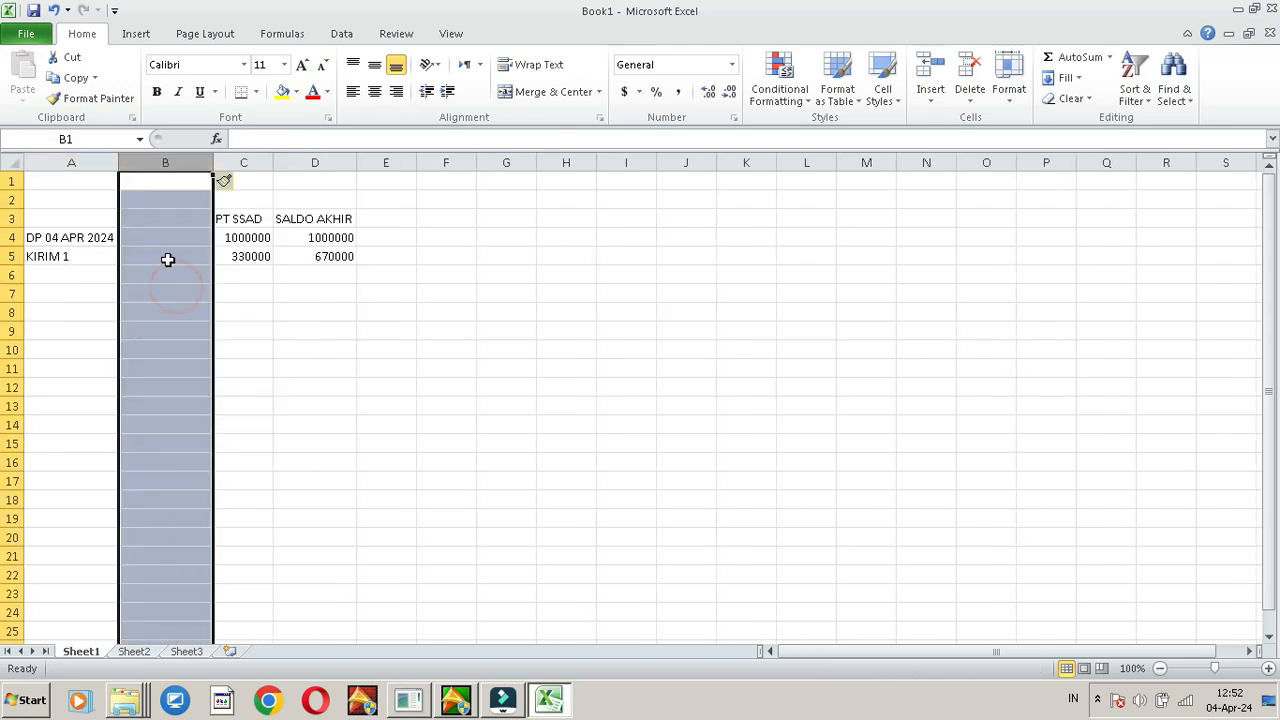
- Replace the down payment label in cell A4 with "DP"
right_click(95, 244)
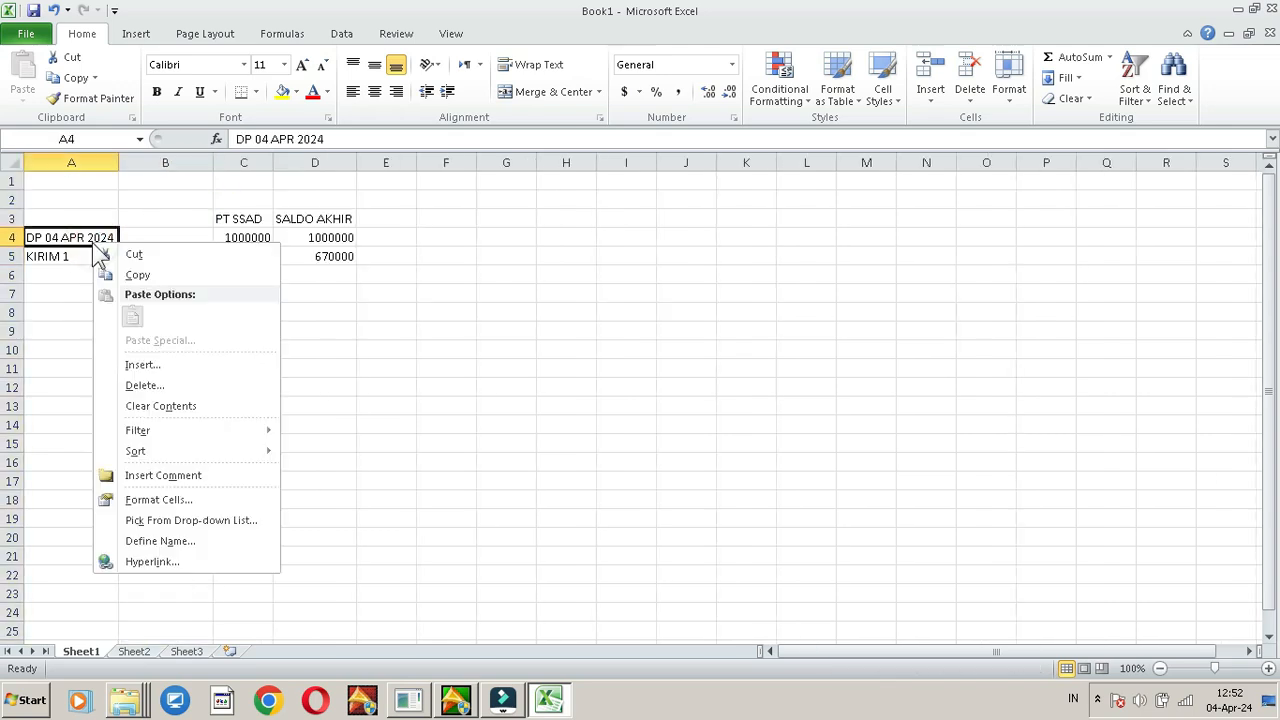
left_click(89, 241)
type("DP")
key("Return")
- Enter the date 04-APRIL-2024 in cells B4 and B5 for the DP and KIRIM 1 rows
left_click(90, 241)
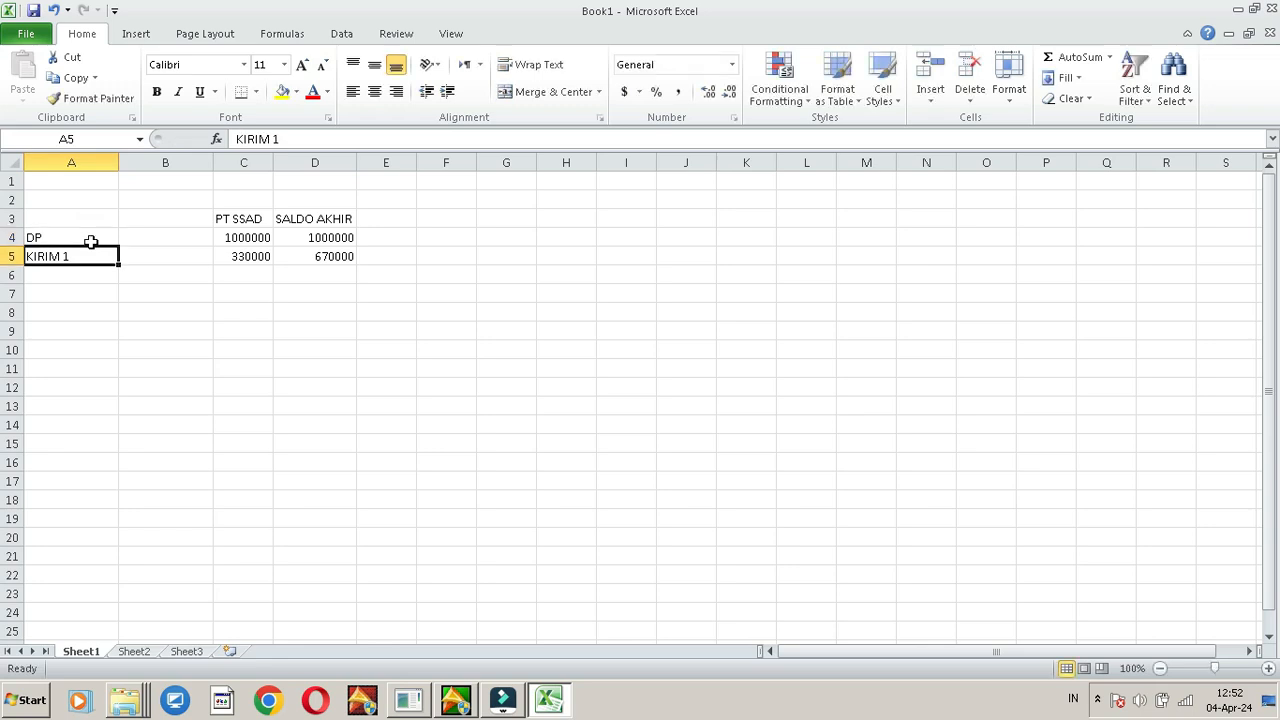
key("Right")
type("04")
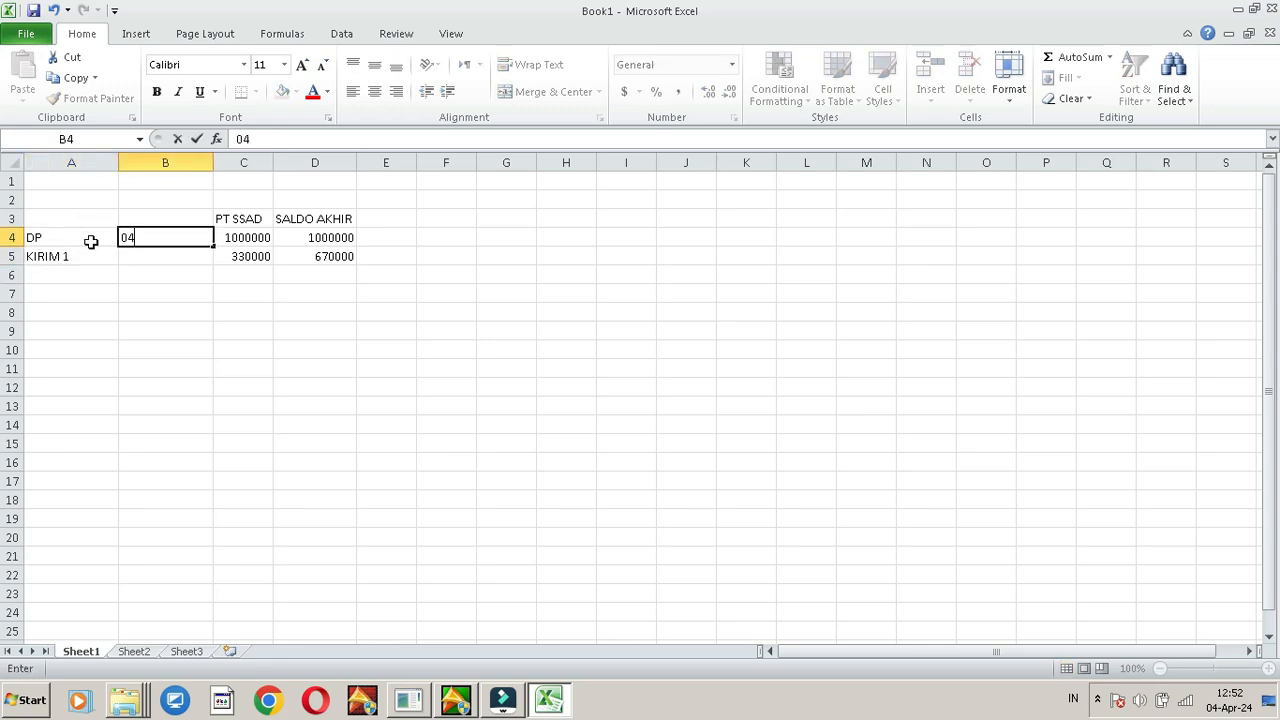
type("-APRIL-2024")
key("Return")
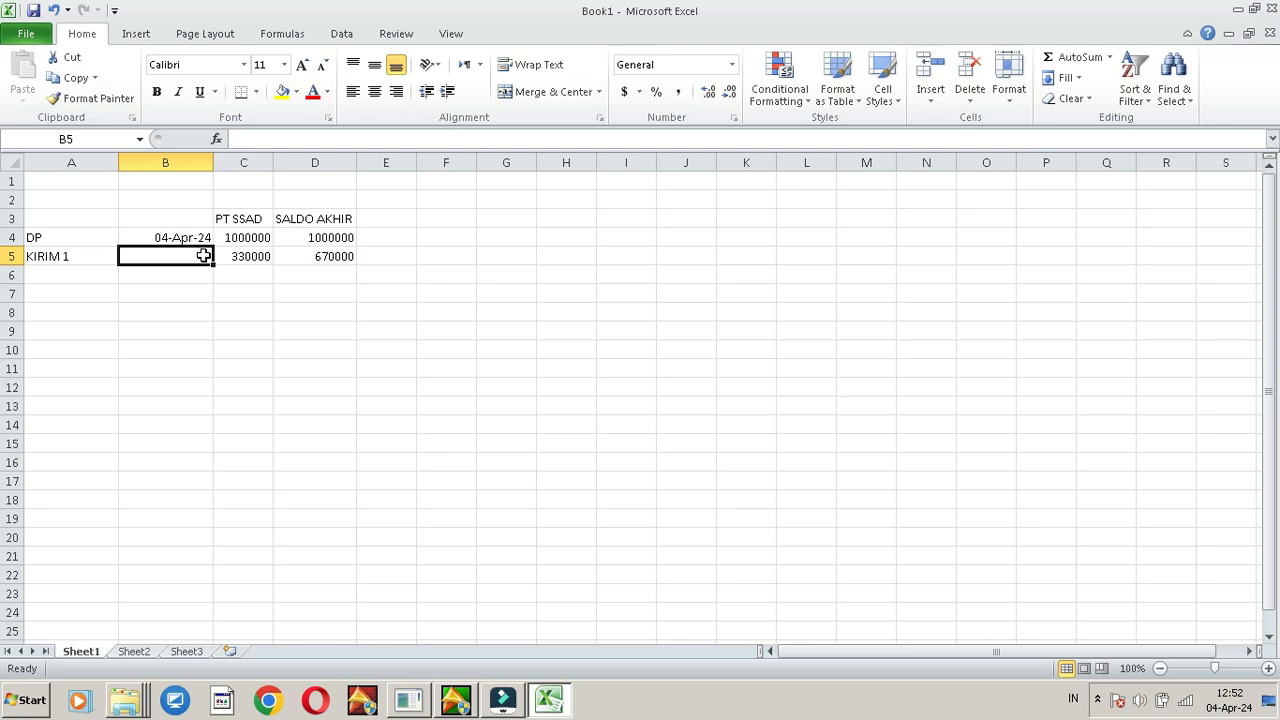
type("04-")
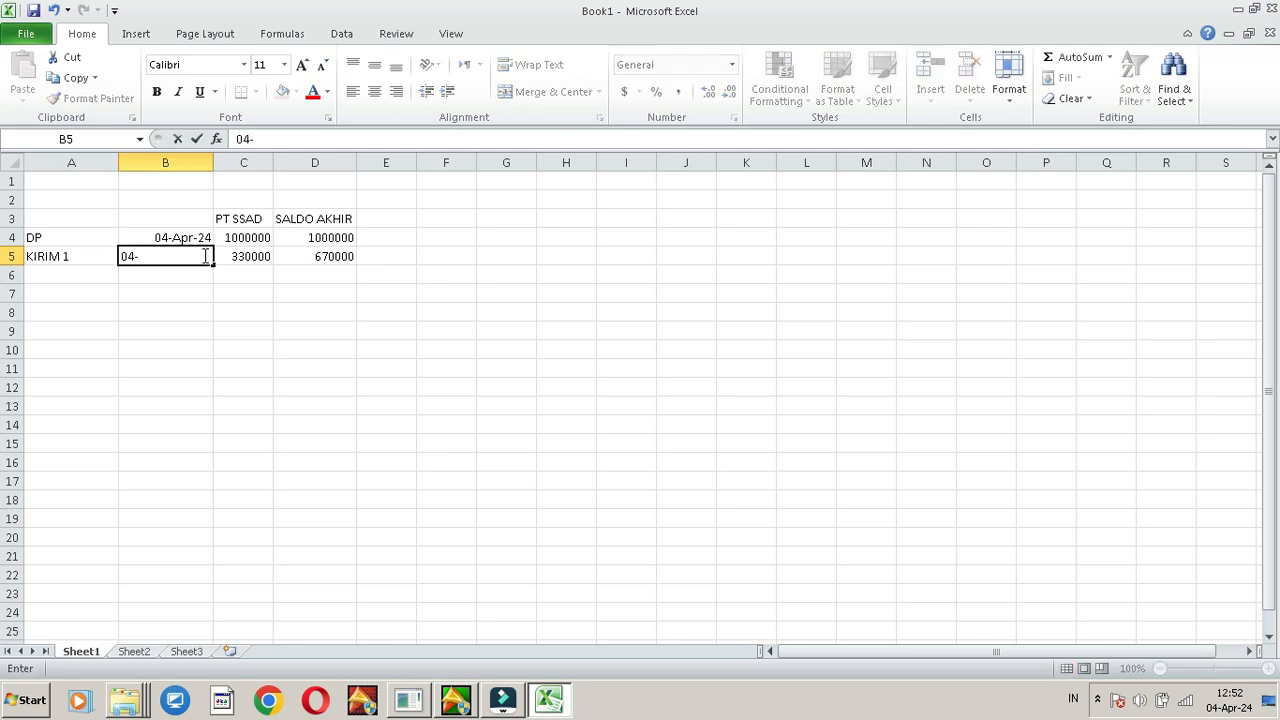
type("APRIL-2024")
key("Return")
- Apply the comma number style to the amounts and balances in cells C4:D5
left_click(203, 256)
key("Right")
key("Right")
key("Up")
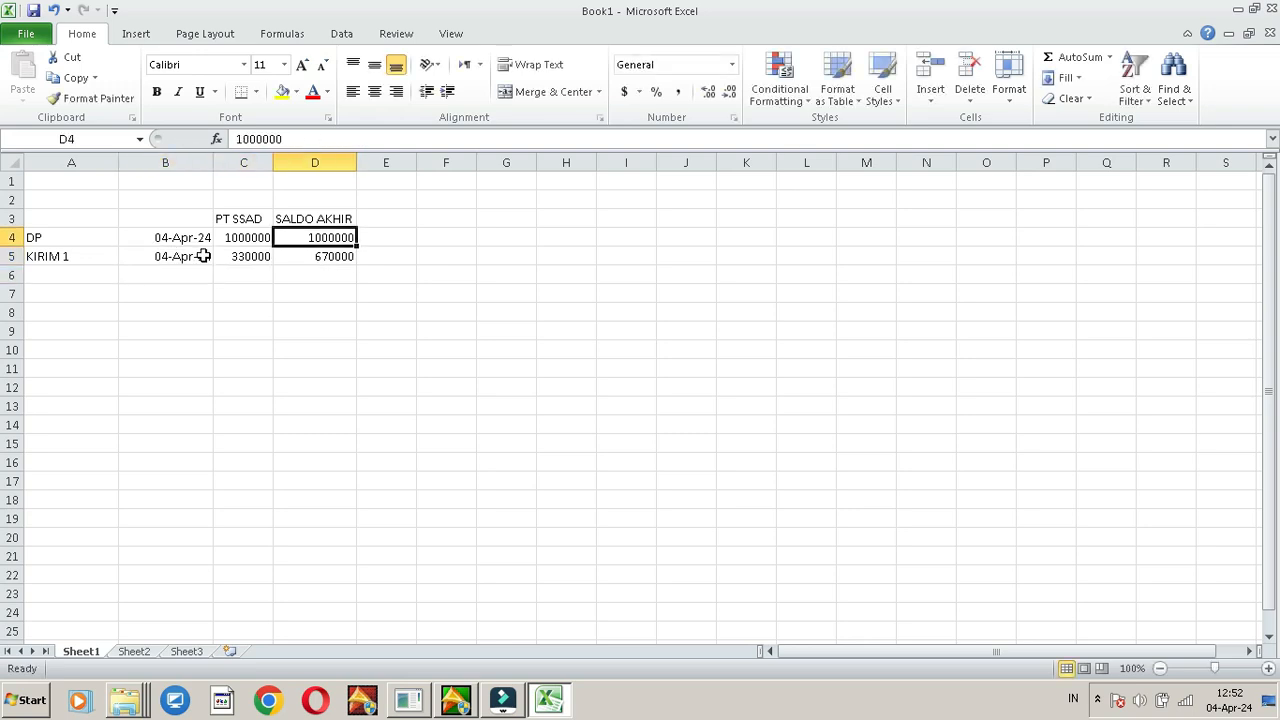
key("Left")
key("shift+Right")
key("shift+Down")
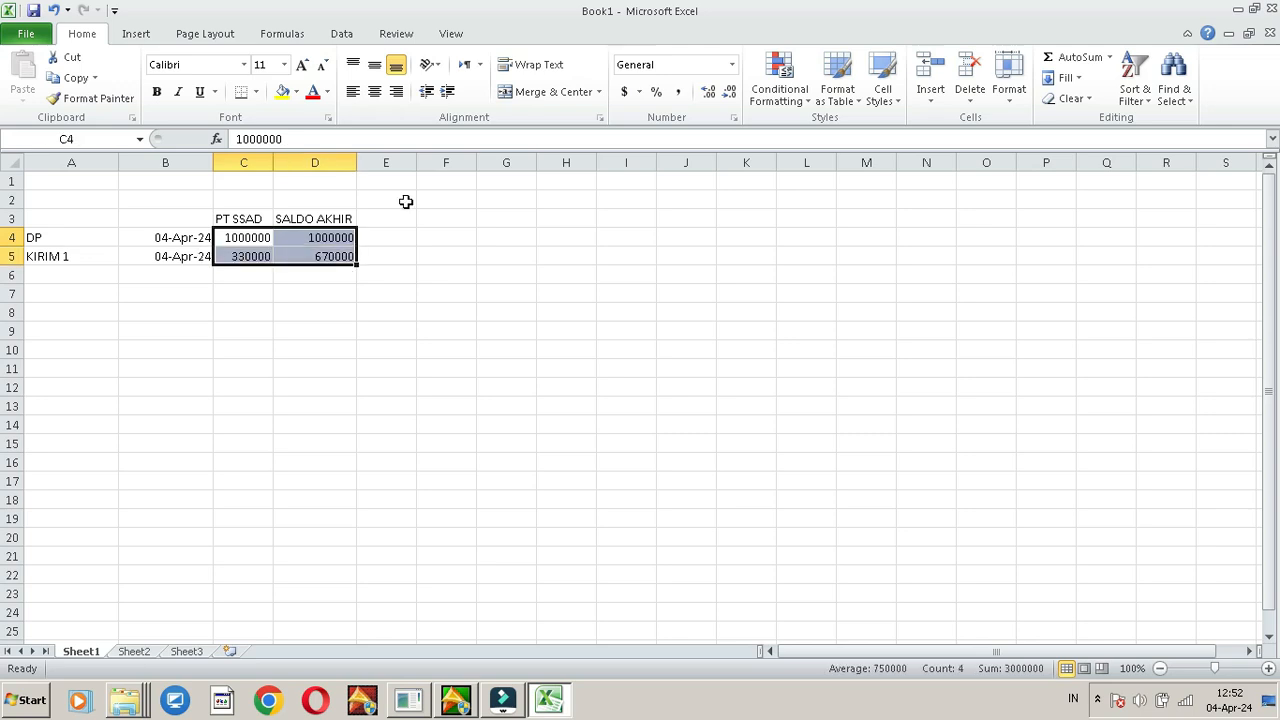
left_click(677, 92)
left_click(320, 256)
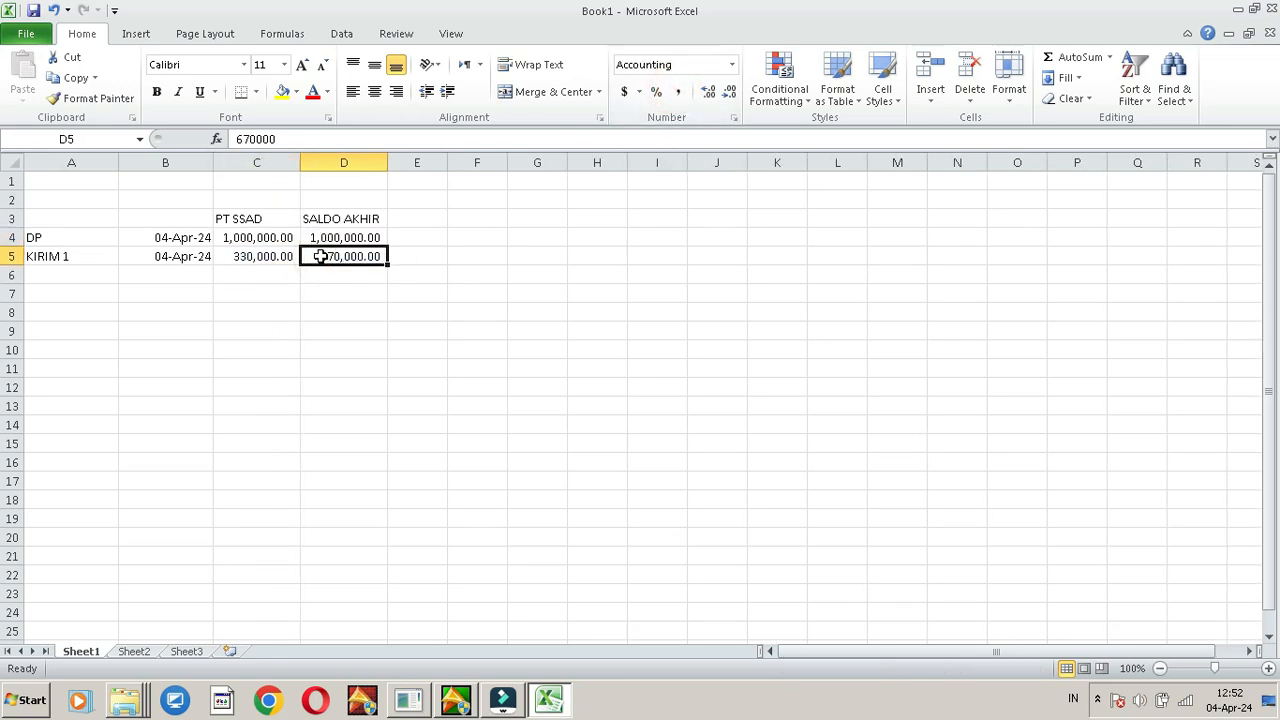
- Switch to Armadillo Accounting and view the Transaksi Kas-Bank form, closing it without saving
left_click(455, 700)
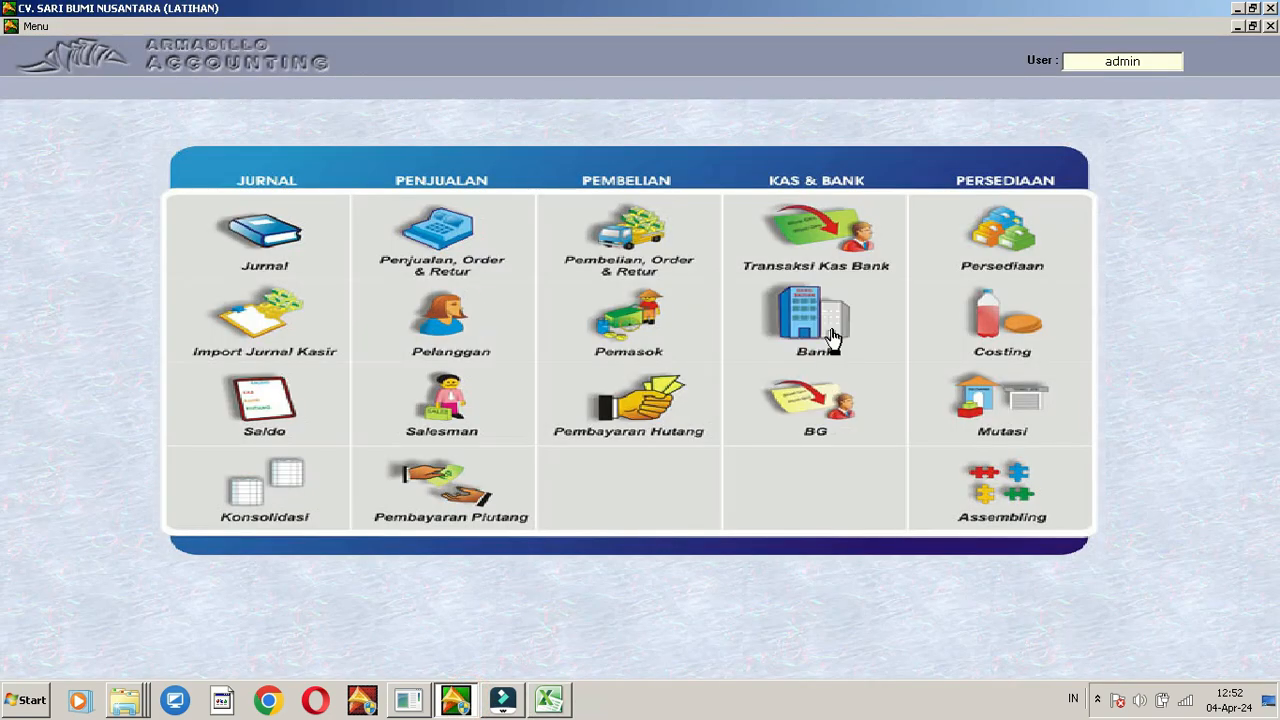
left_click(838, 259)
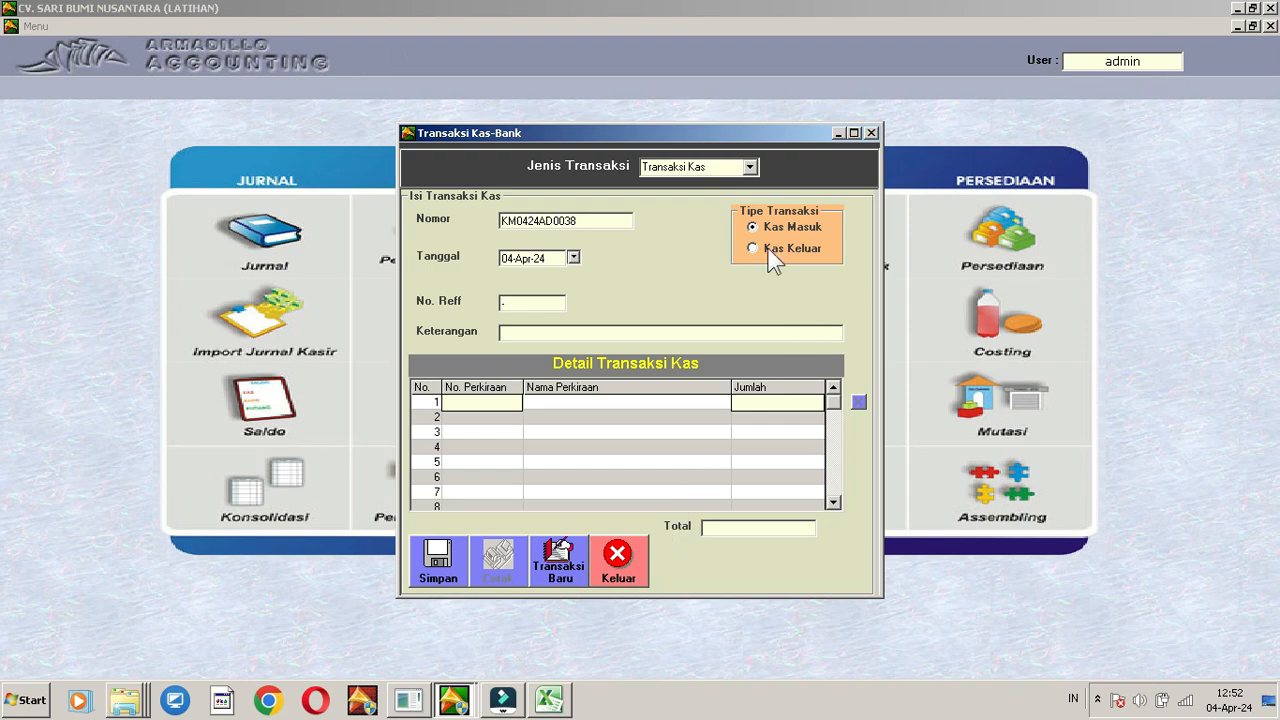
left_click(632, 553)
- Open a new sale with Bank as the payment method, view DP PENJUALAN in the bank list, and close the form without saving
left_click(462, 230)
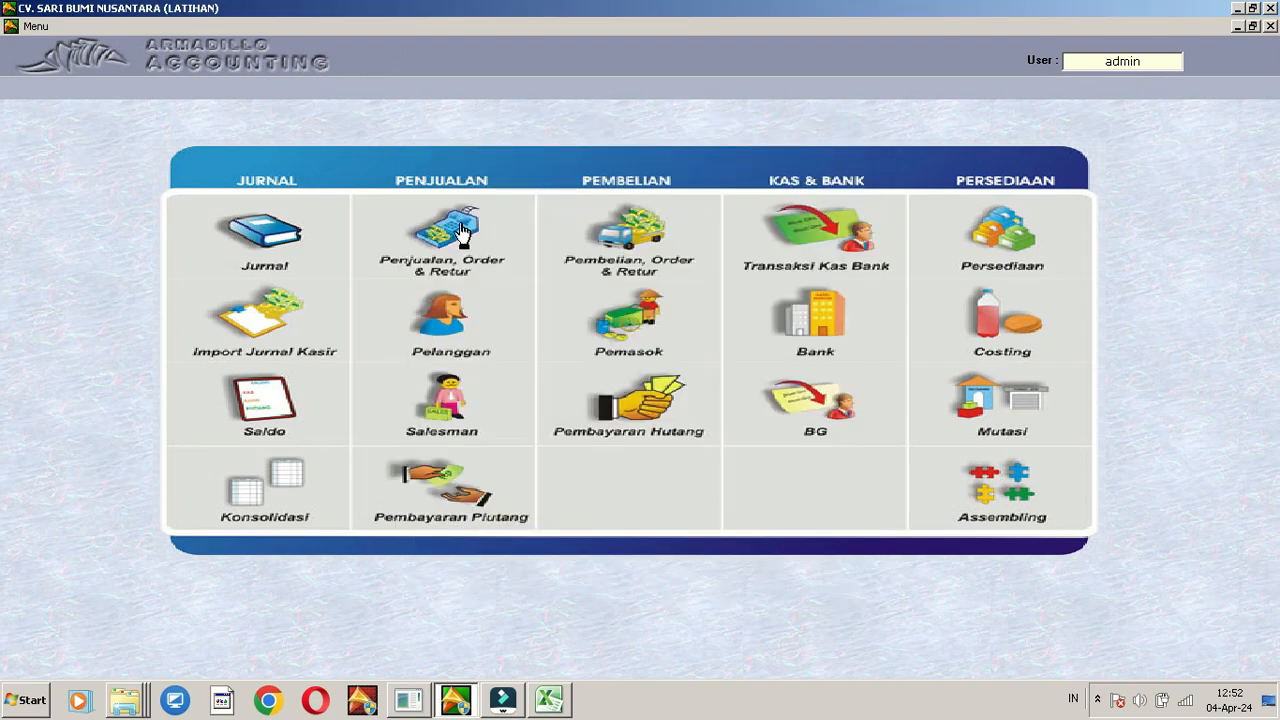
left_click(709, 48)
left_click(630, 84)
left_click(557, 301)
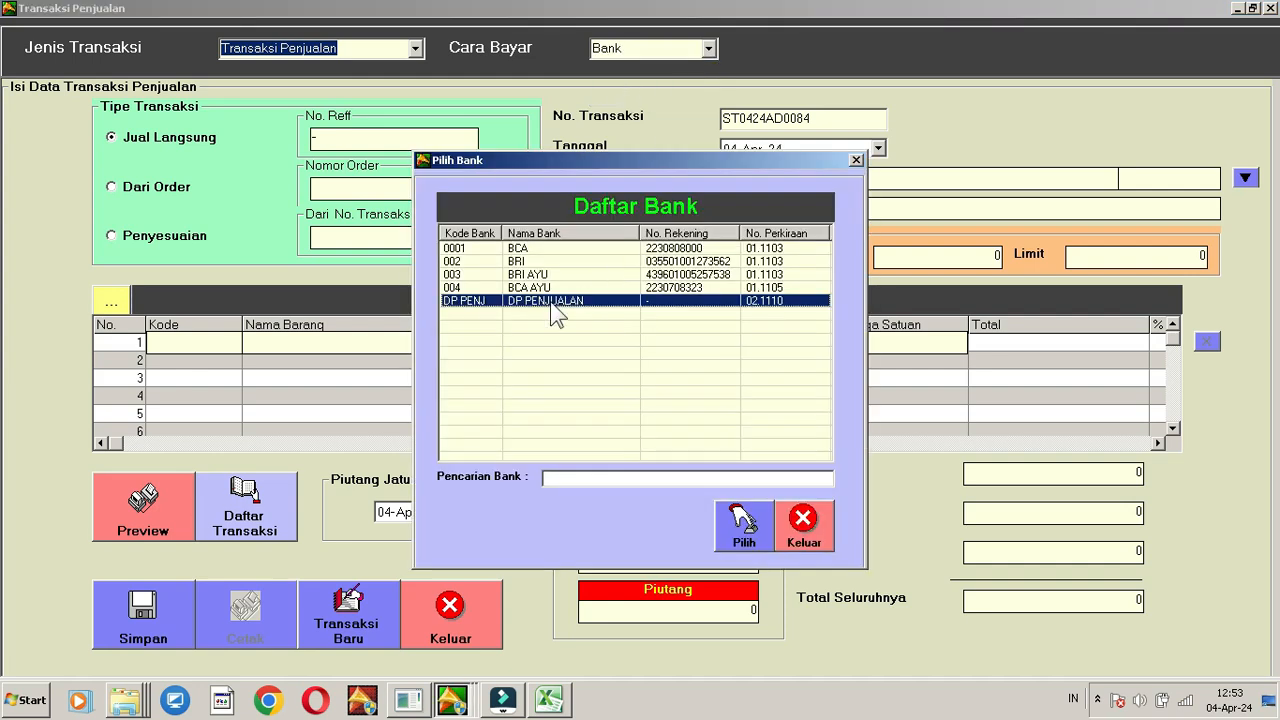
left_click(818, 523)
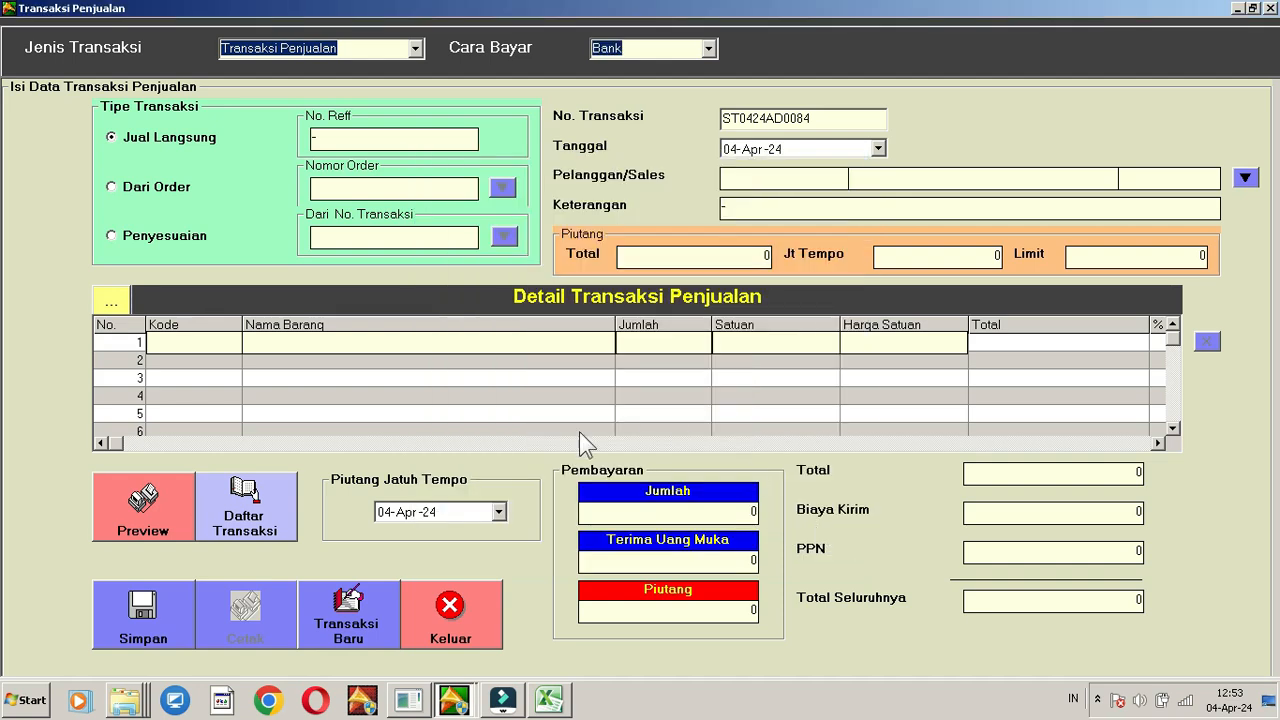
left_click(470, 615)
- Open the journal list and examine the account lines of the first PENGIRIMAN KATUL 1 journal for ST0424AD0083
left_click(275, 250)
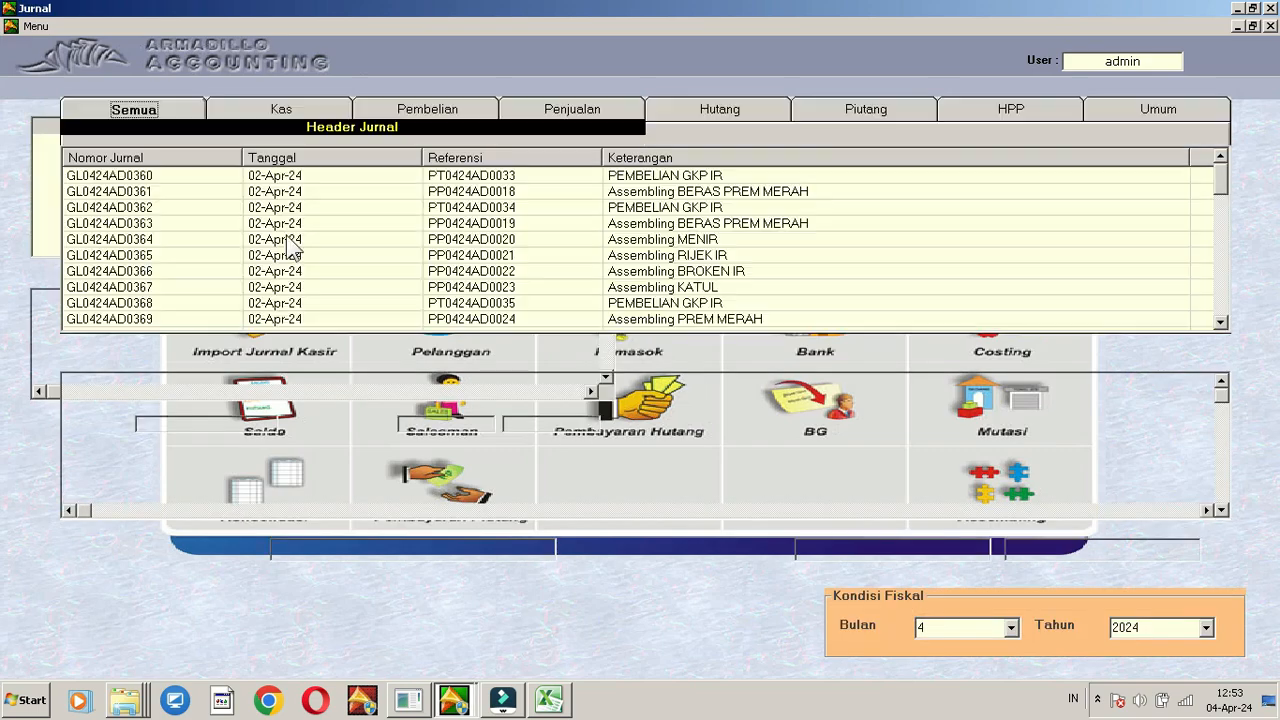
left_click(453, 306)
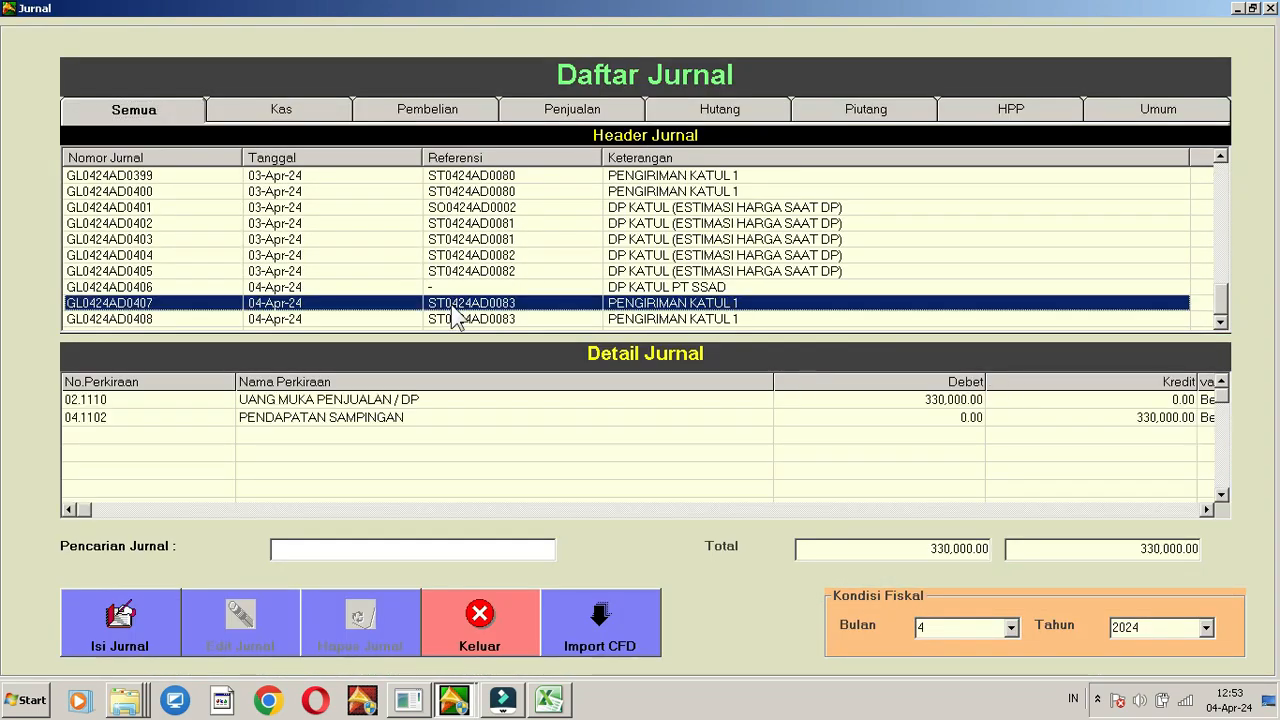